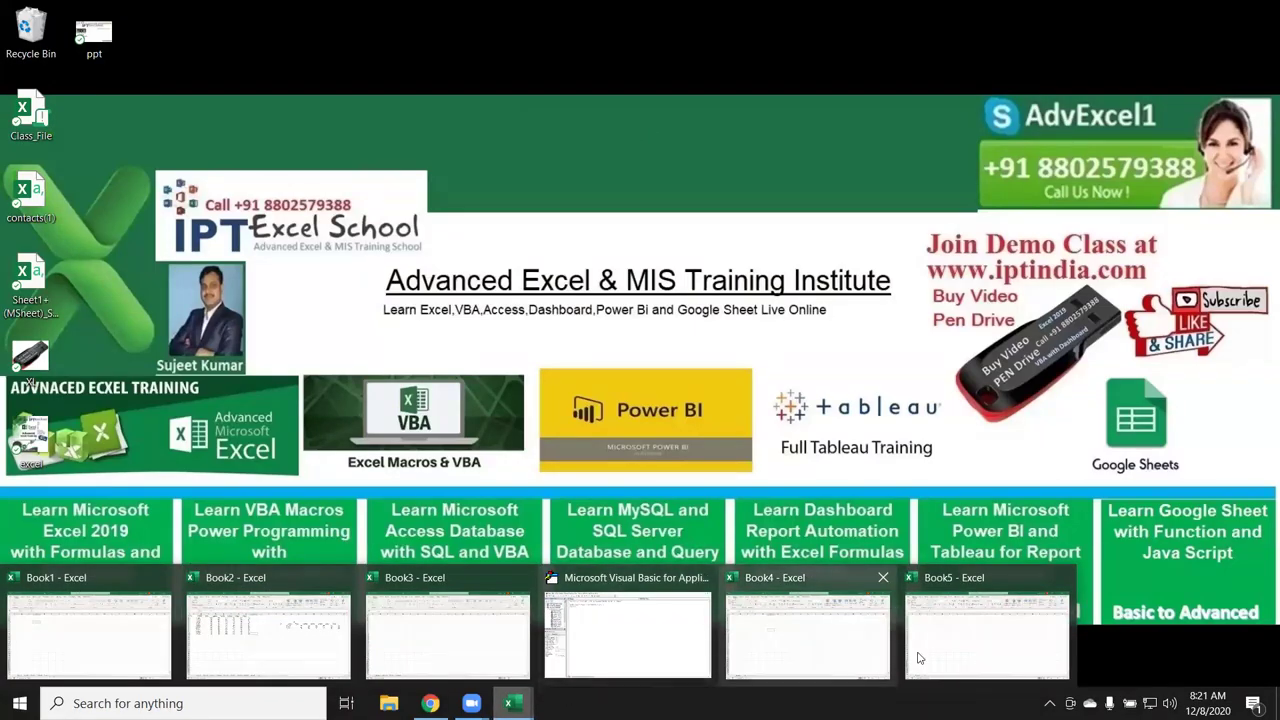
# Switch to the blank Book5 – Excel window from the taskbar.
pyautogui.click(954, 630)
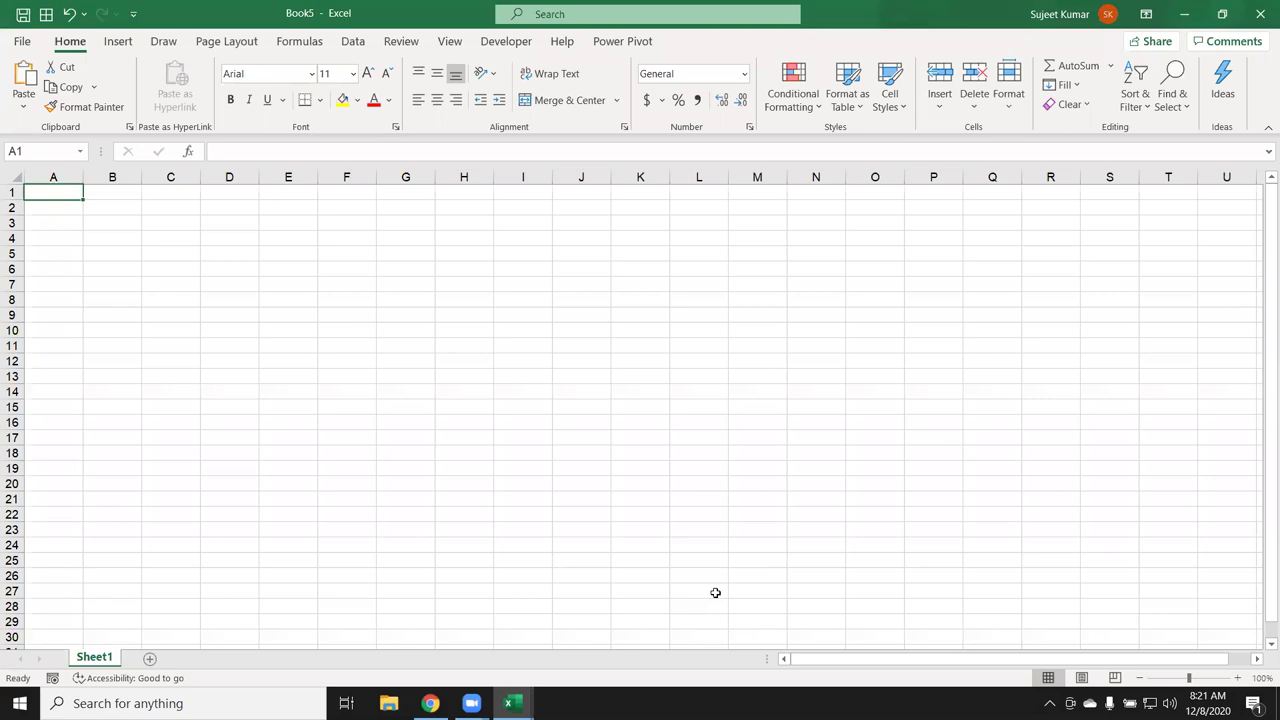
# Type the labels P, R and T into A2:A4.
pyautogui.press('Down')
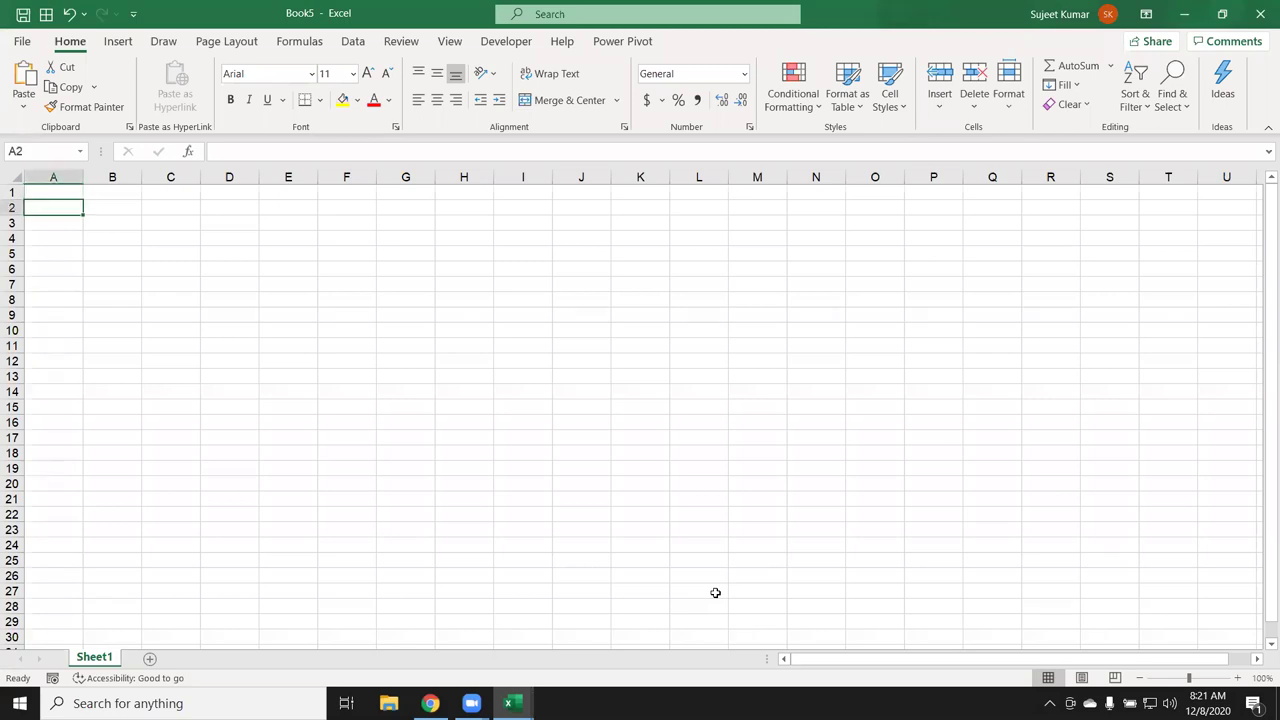
pyautogui.write('P')
pyautogui.press('Return')
pyautogui.write('R')
pyautogui.press('Return')
pyautogui.write('T')
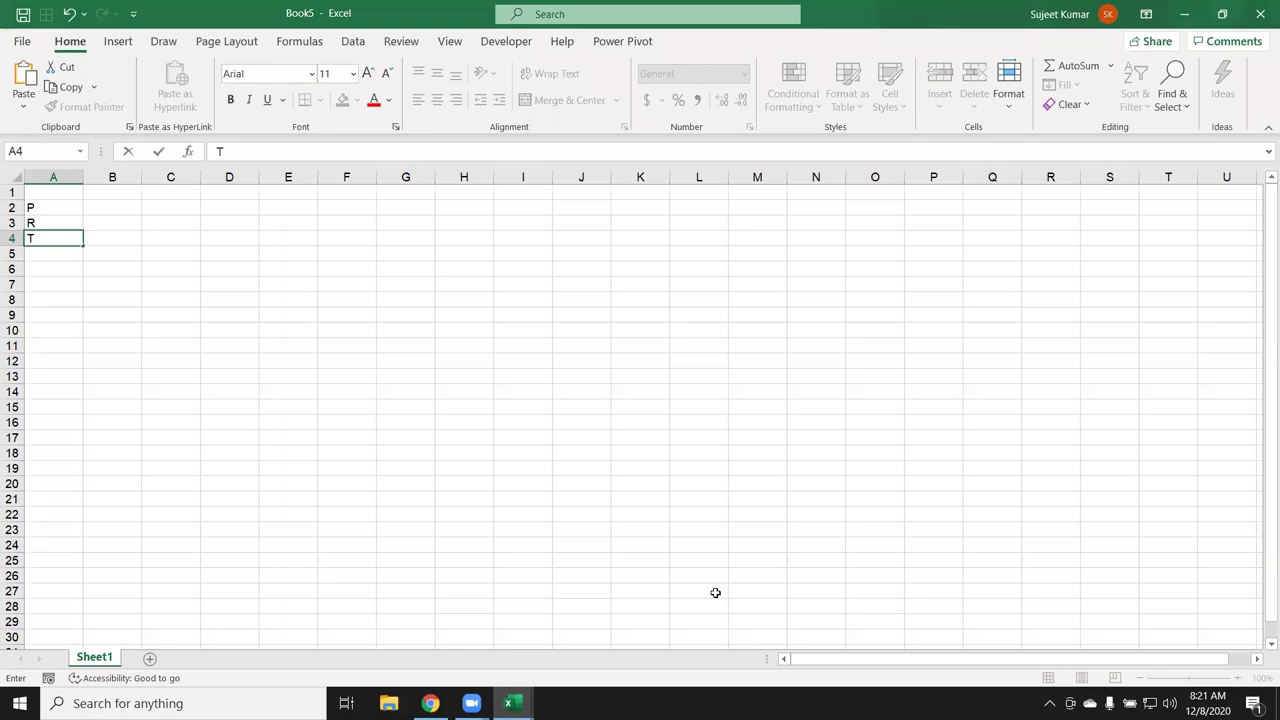
pyautogui.press('Tab')
# Enter principal 50000, rate 16% and tenure 3 in B2:B4.
pyautogui.press('Up')
pyautogui.press('Up')
pyautogui.write('50000')
pyautogui.press('Return')
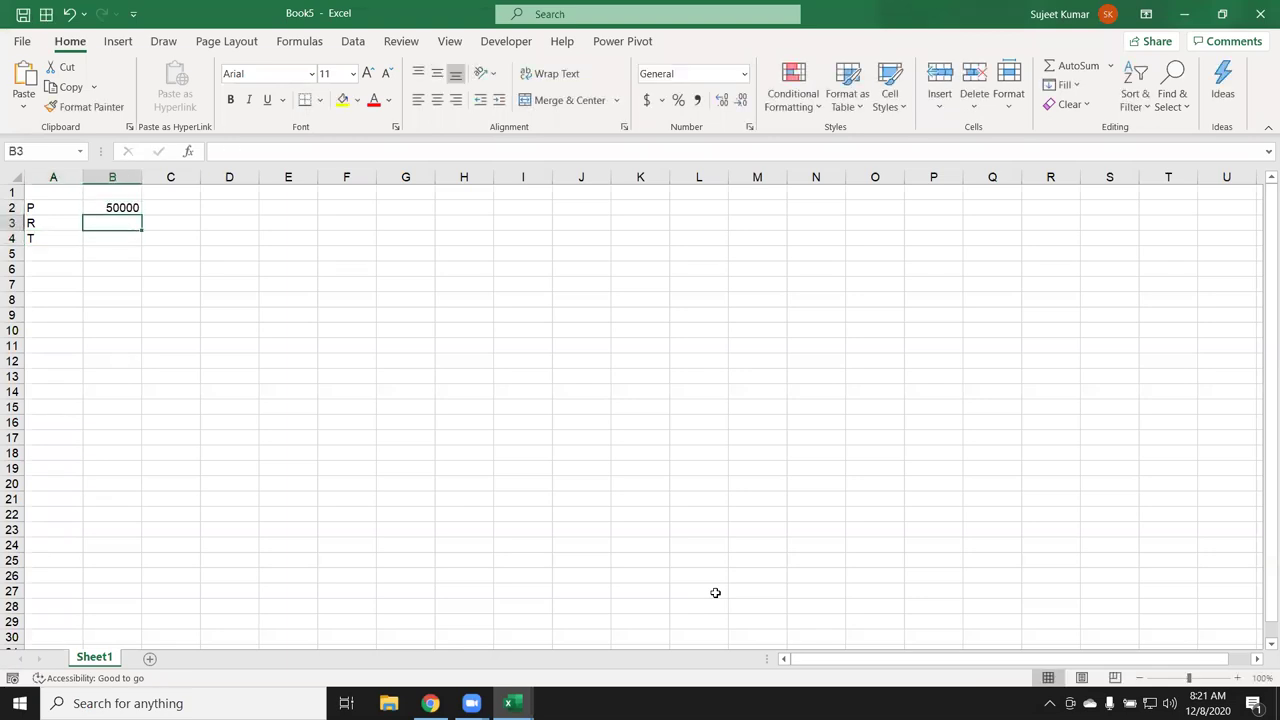
pyautogui.write('15')
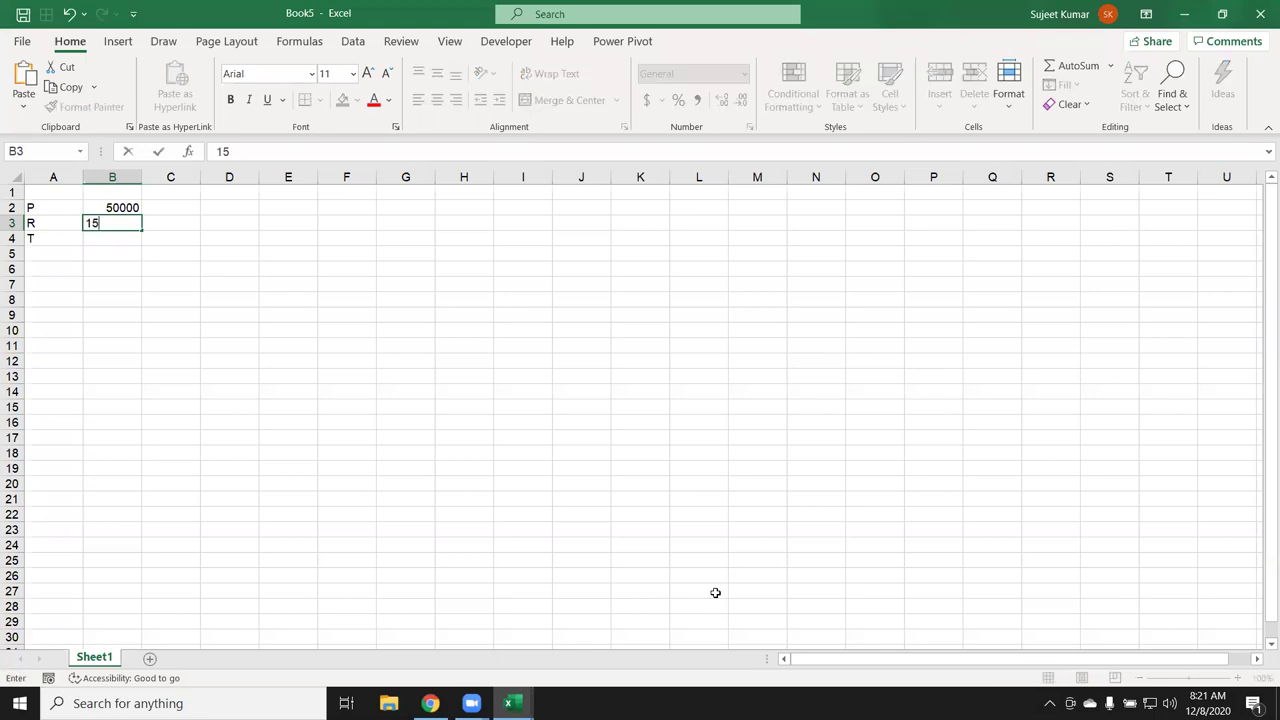
pyautogui.press('BackSpace')
pyautogui.write('6')
pyautogui.write('%')
pyautogui.press('Return')
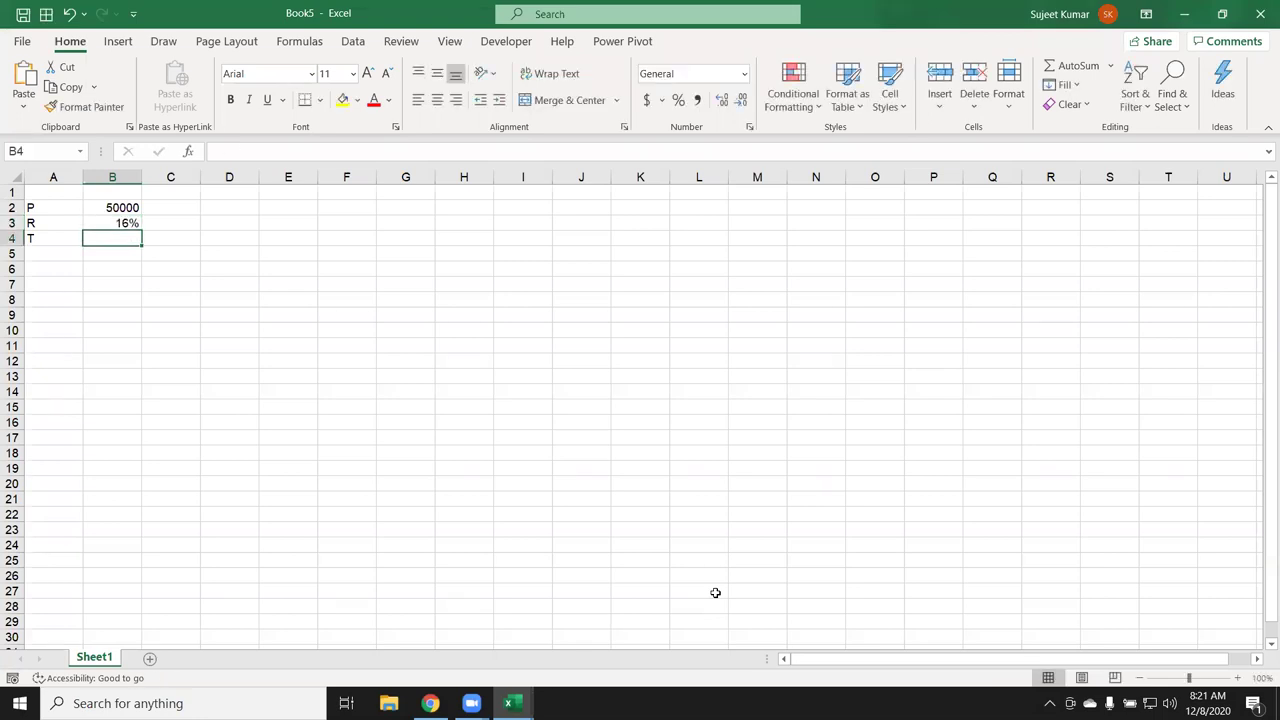
pyautogui.write('3')
pyautogui.press('Return')
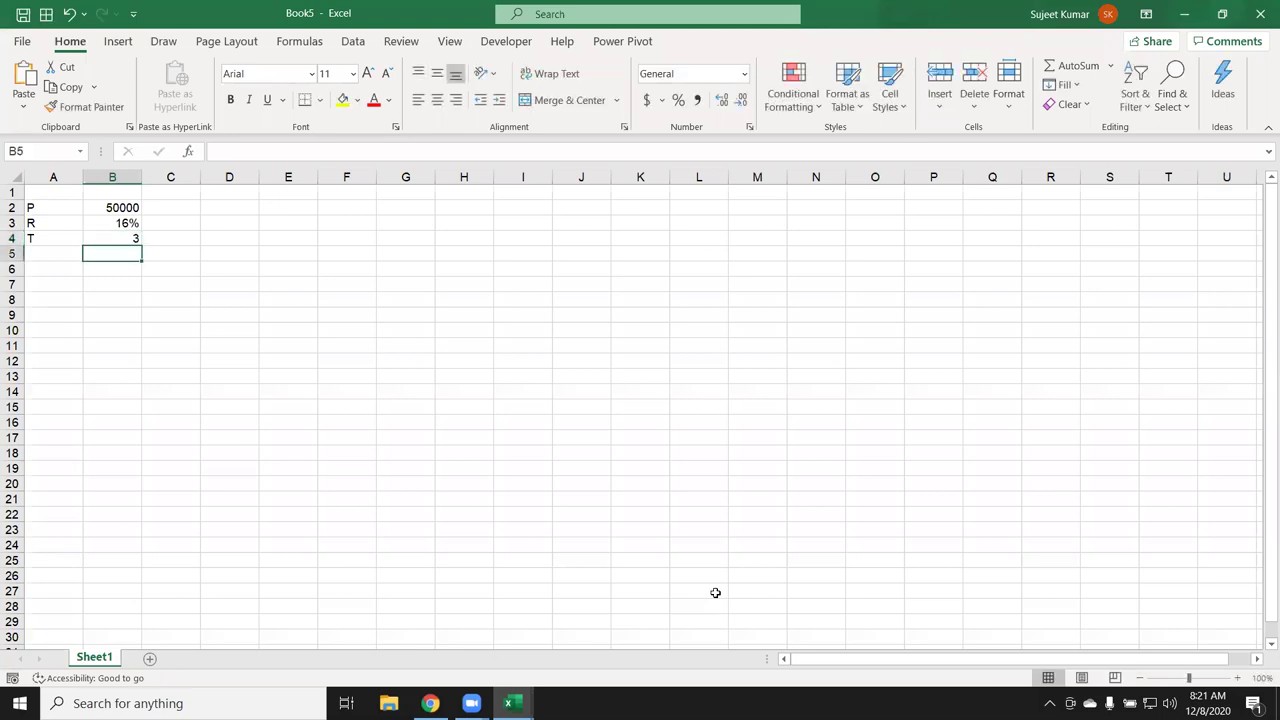
pyautogui.press('Return')
# Enter =PMT(B3/12,B4*12,B2) in B6 to get the monthly payment ($1,757.85).
pyautogui.write('=')
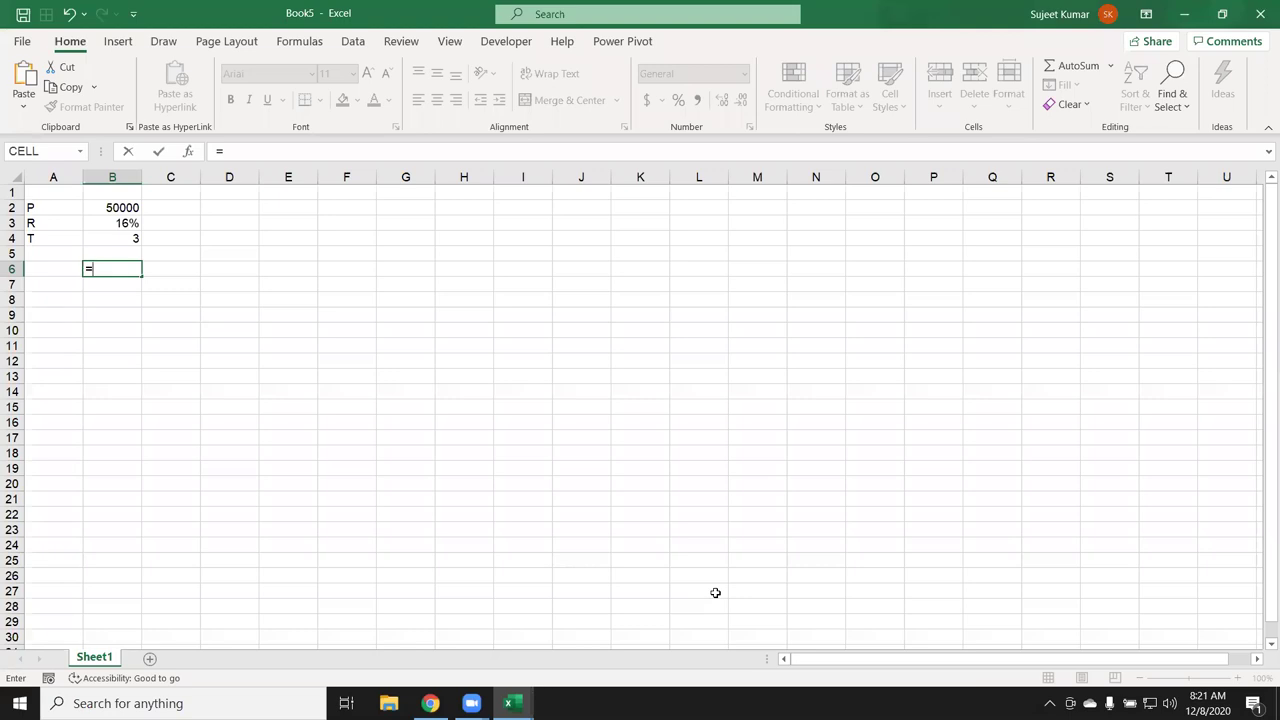
pyautogui.write('pmt')
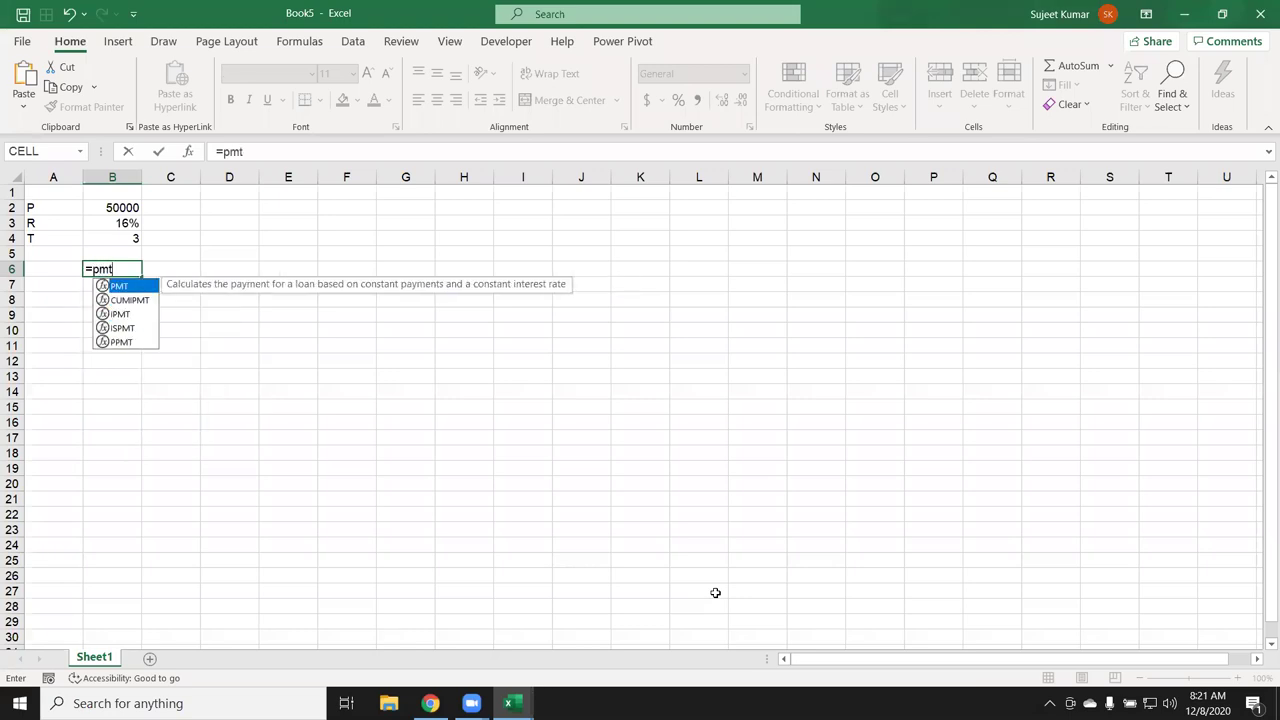
pyautogui.press('Tab')
pyautogui.press('Up')
pyautogui.press('Up')
pyautogui.press('Up')
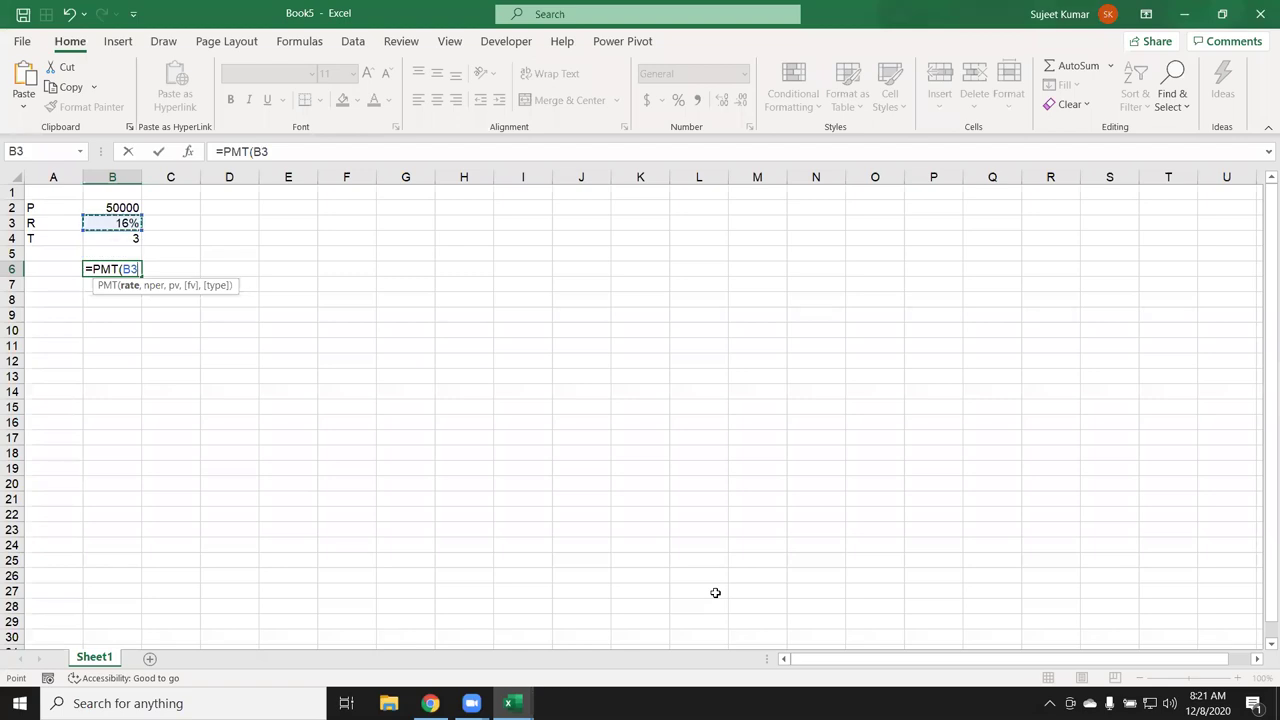
pyautogui.write('/12,')
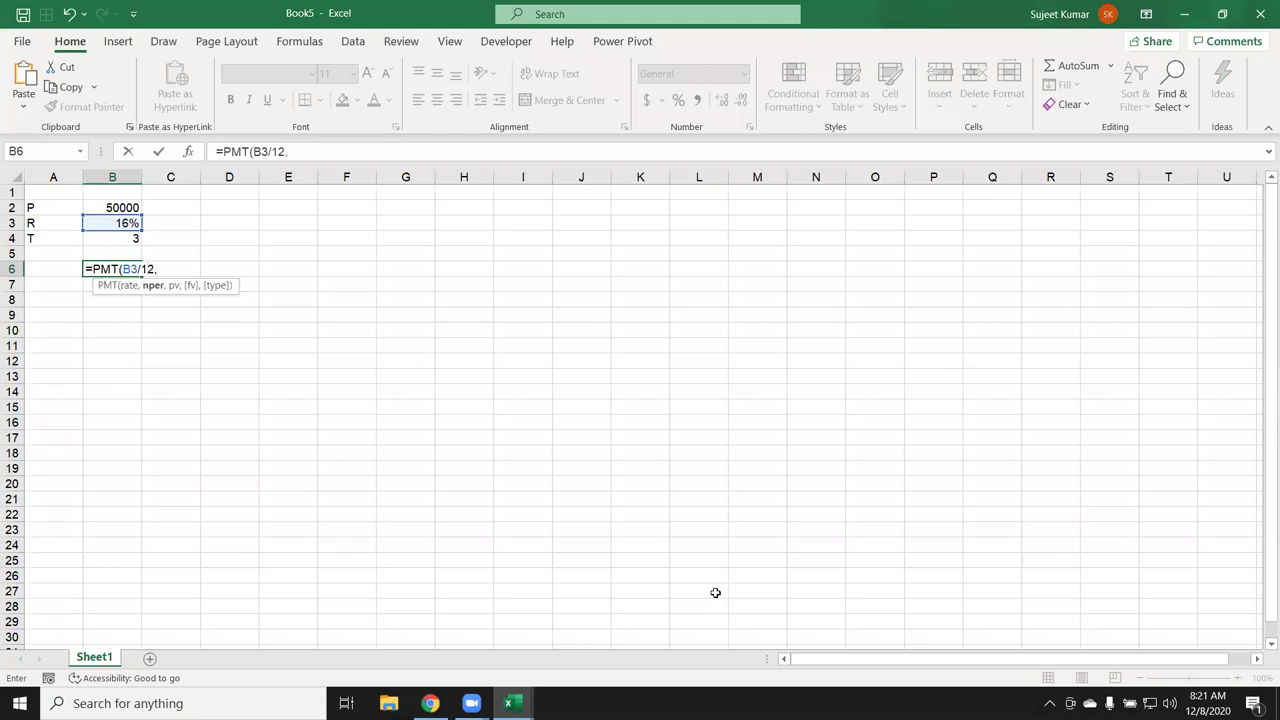
pyautogui.press('Up')
pyautogui.press('Up')
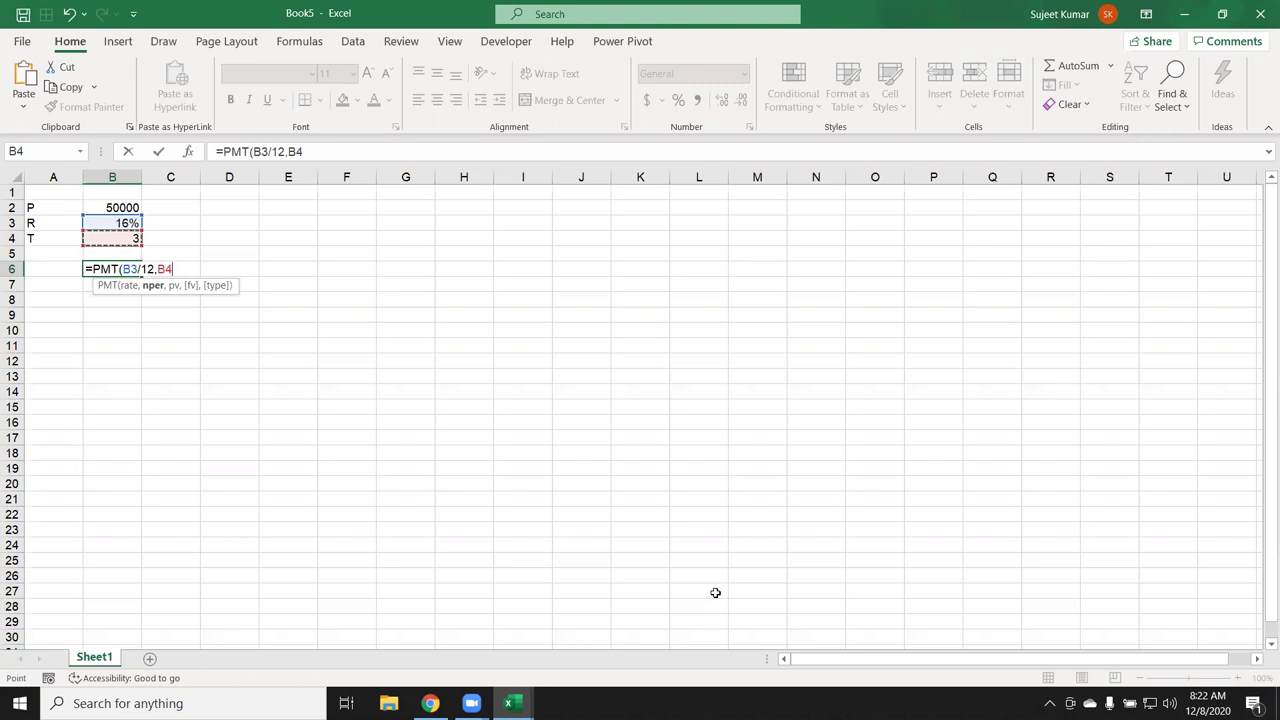
pyautogui.write('*12,')
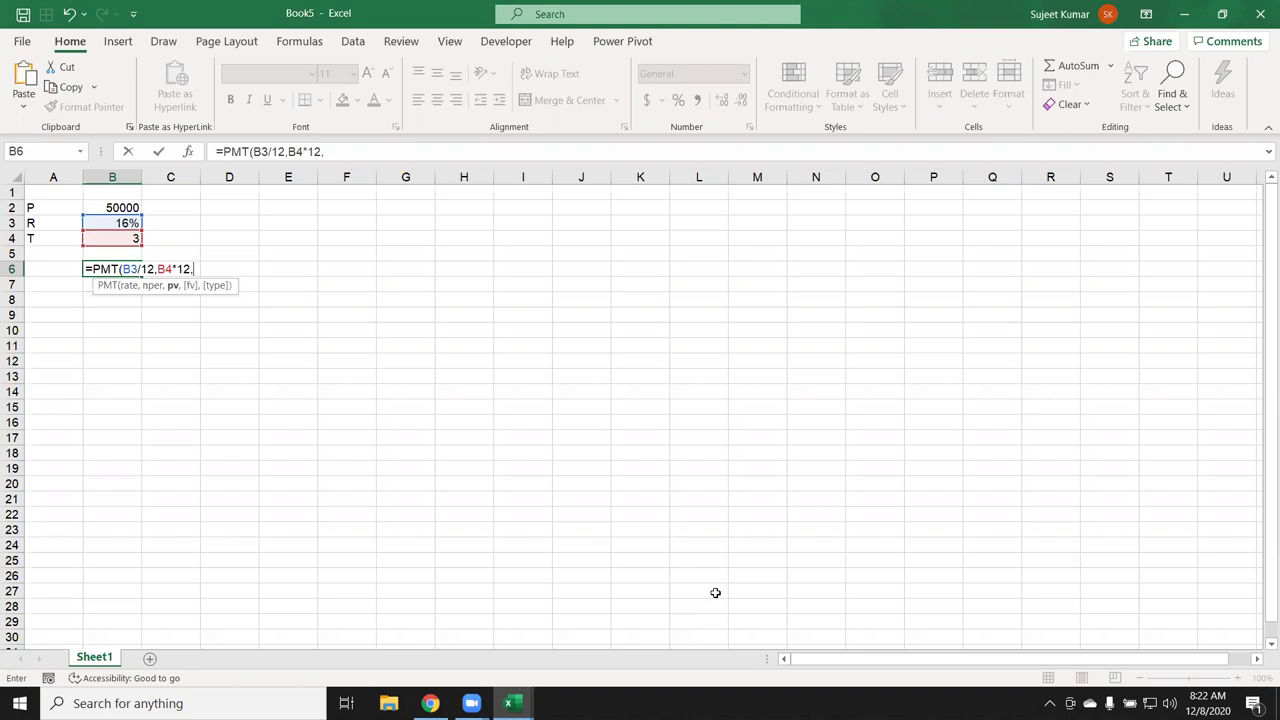
pyautogui.press('Up')
pyautogui.press('Up')
pyautogui.press('Up')
pyautogui.press('Up')
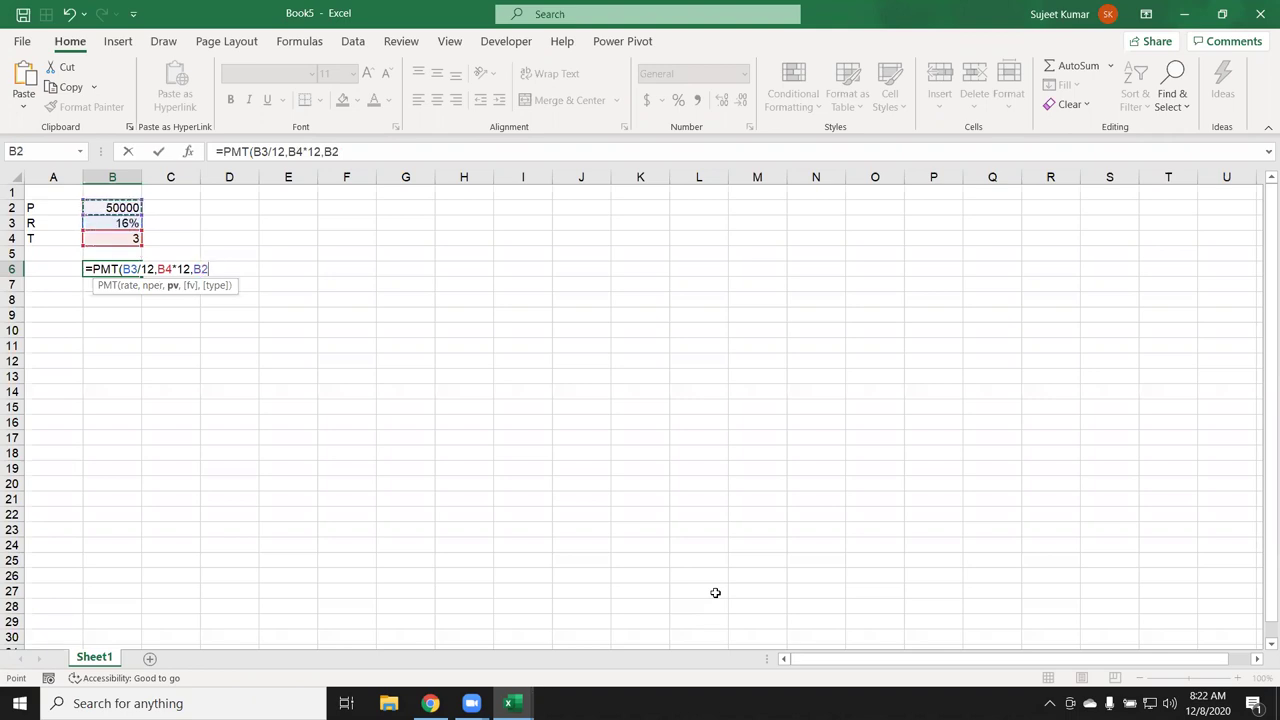
pyautogui.press('Return')
pyautogui.press('Up')
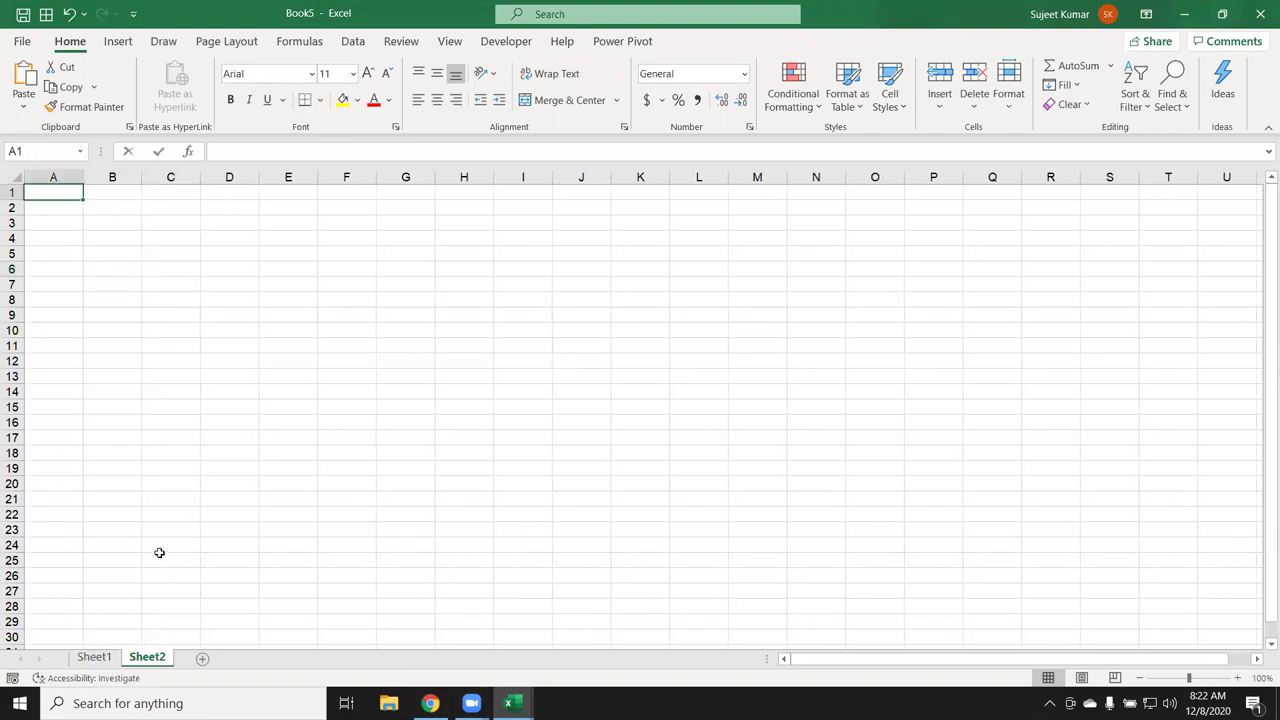
# On Sheet2 enter 50000 in A1 and the monthly rate =16%/12 in B1.
pyautogui.write('50000')
pyautogui.press('Return')
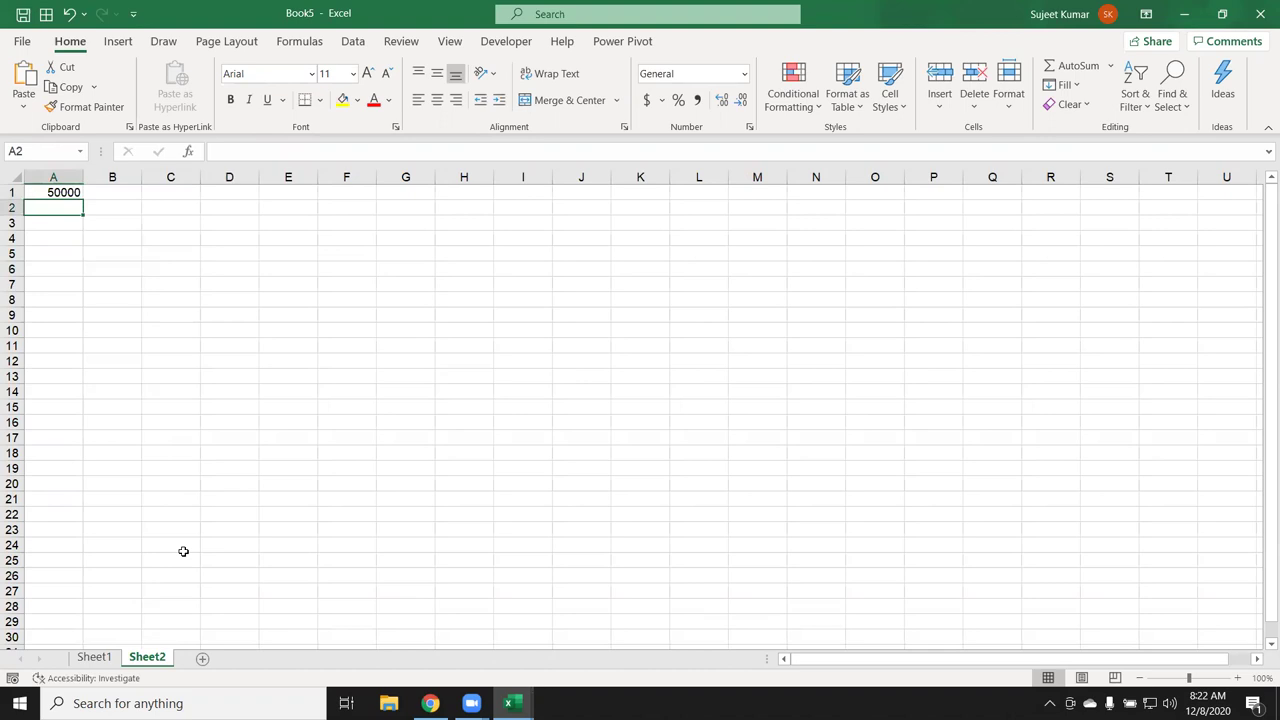
pyautogui.press('Up')
pyautogui.press('Right')
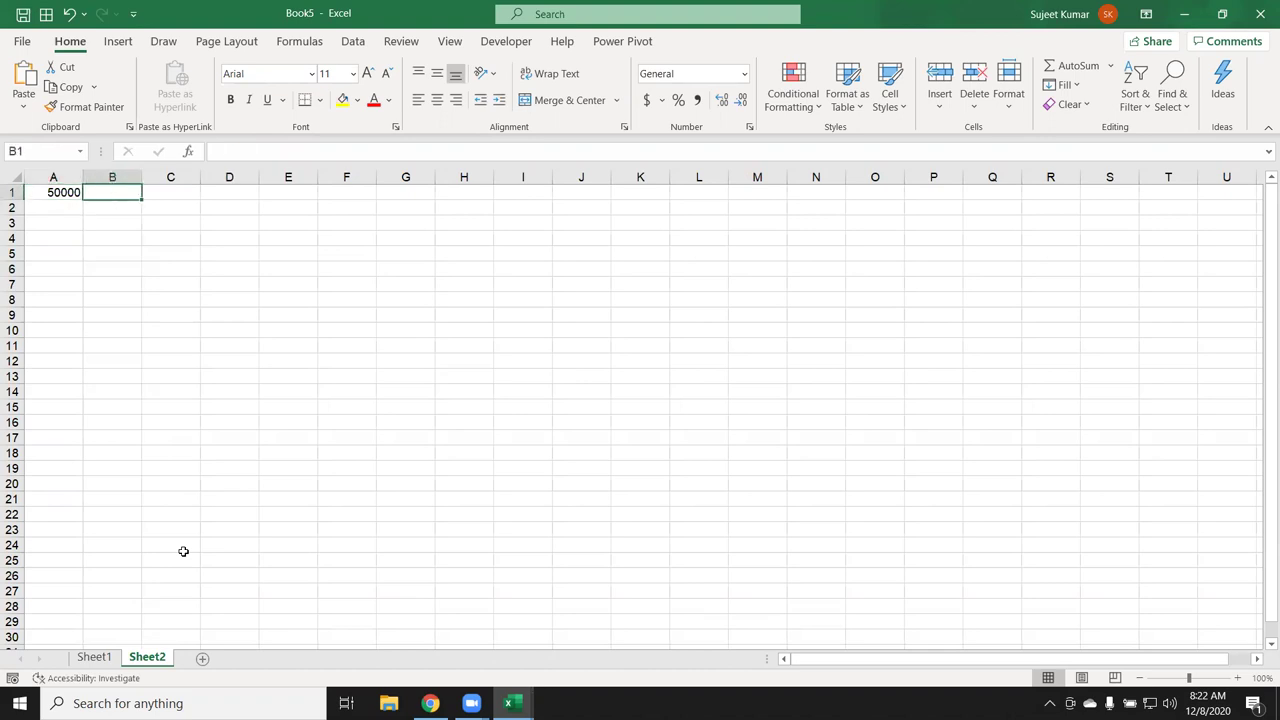
pyautogui.write('=')
pyautogui.press('Left')
pyautogui.write('*')
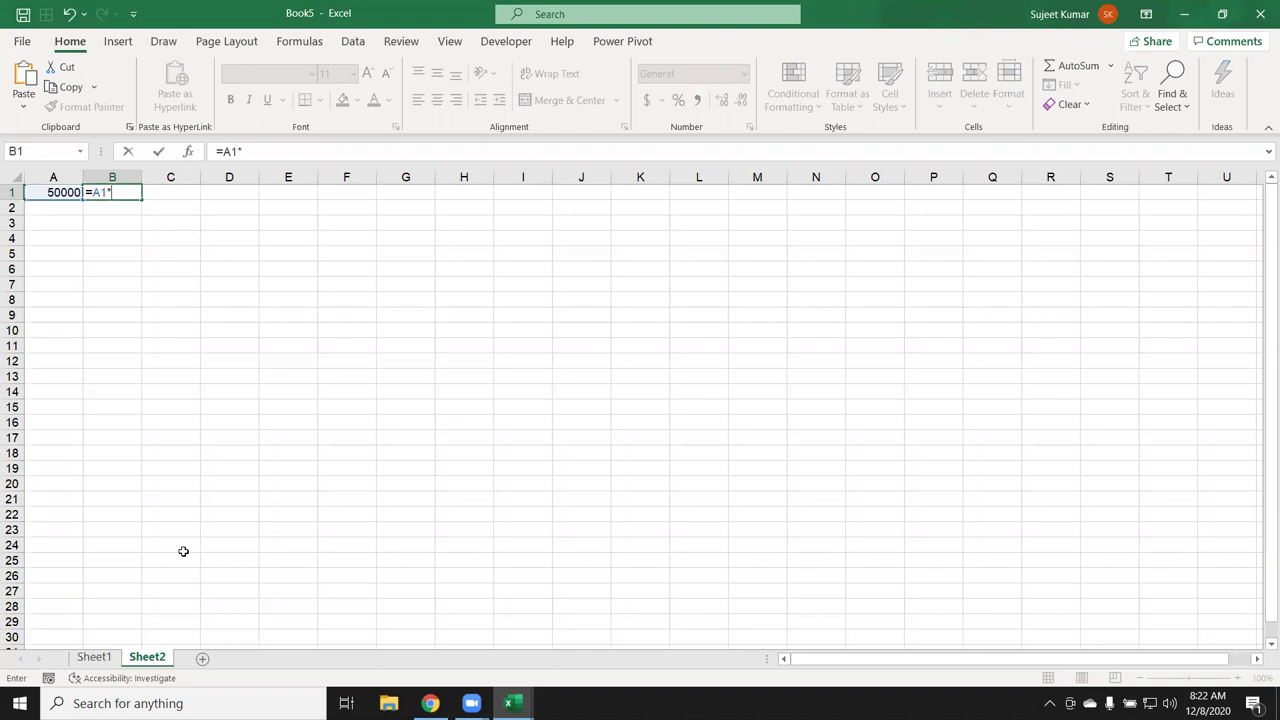
pyautogui.press('Escape')
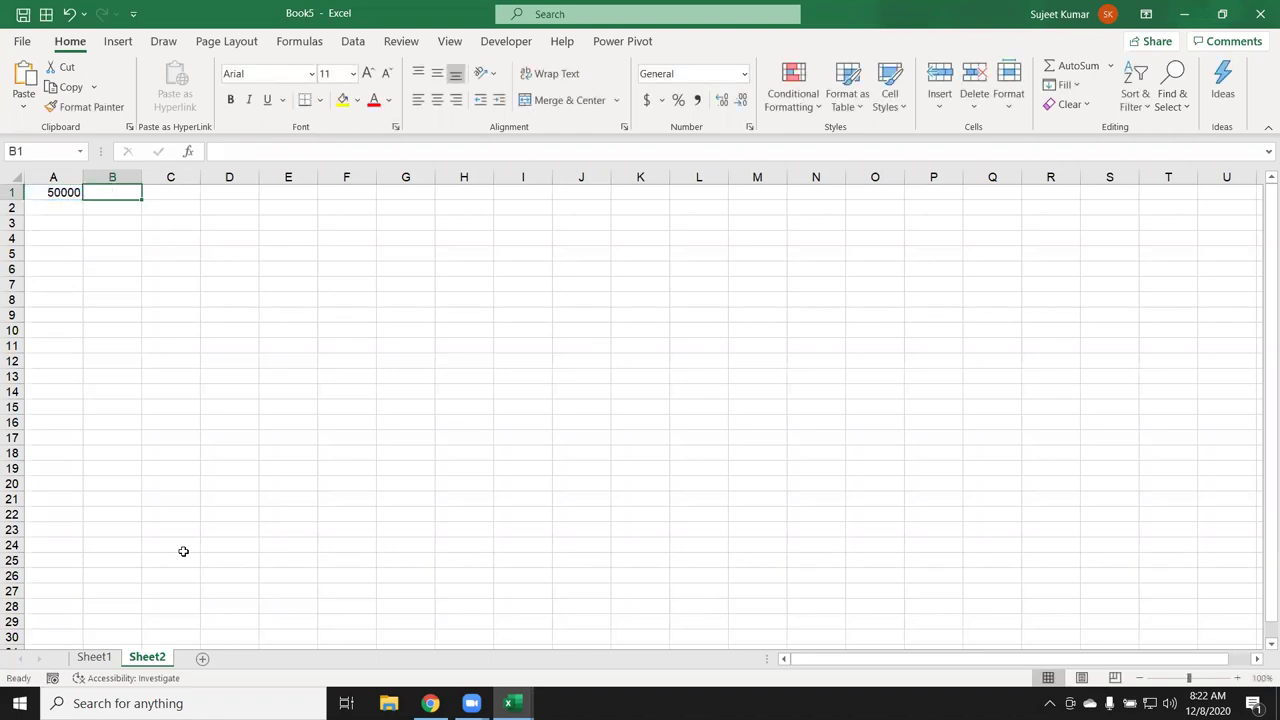
pyautogui.write('=16%')
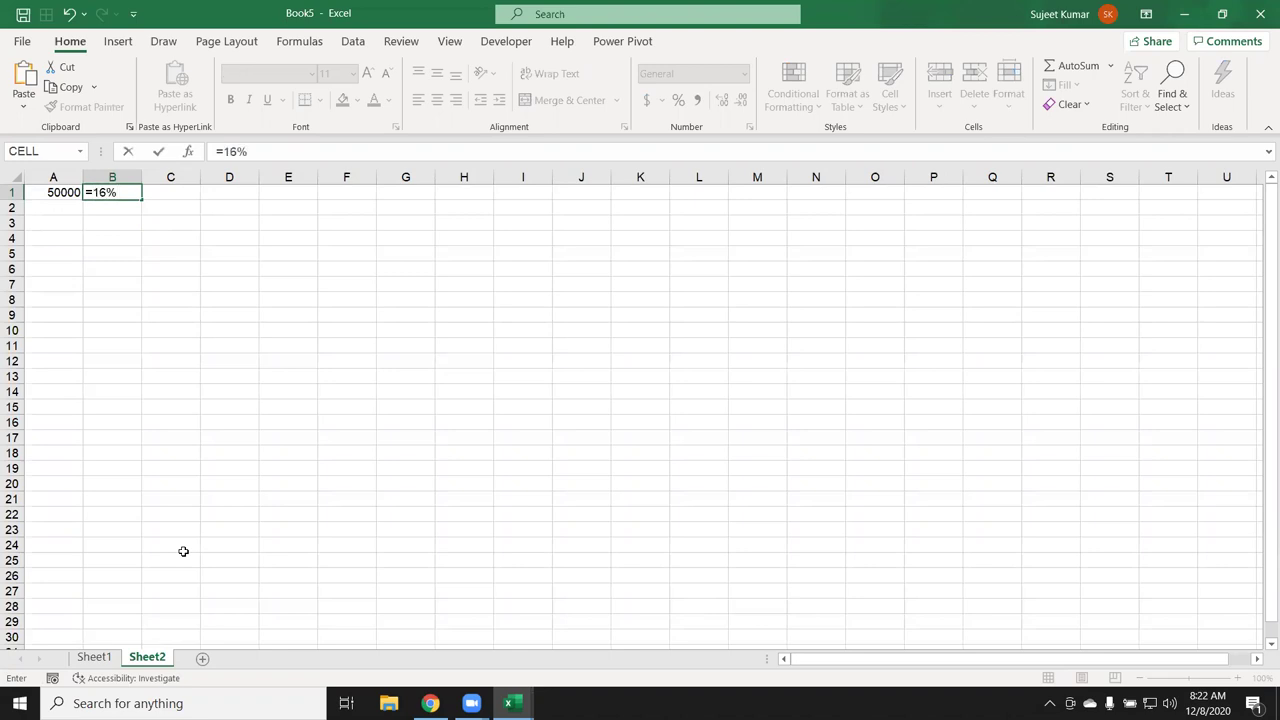
pyautogui.write('/12')
pyautogui.press('Return')
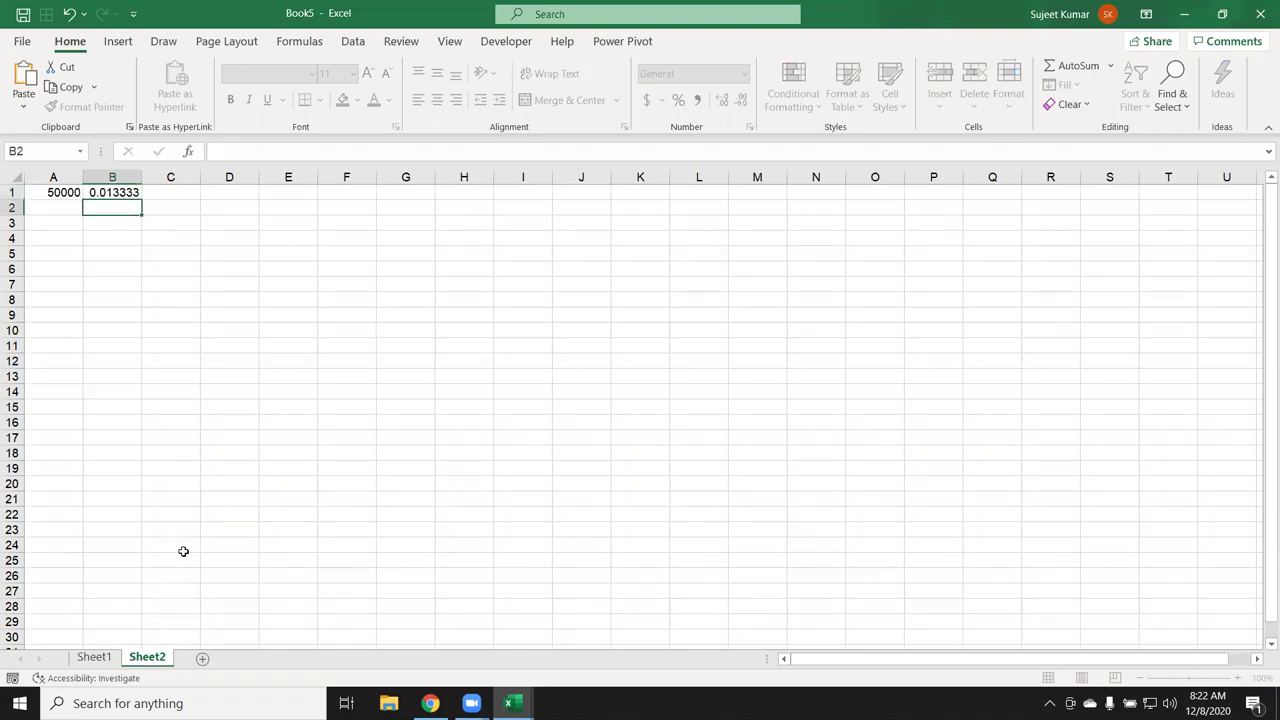
pyautogui.press('Up')
# Calculate the first month's interest in C1 as =B1*A1 (666.6667).
pyautogui.press('Right')
pyautogui.write('=')
pyautogui.press('Left')
pyautogui.press('Left')
pyautogui.write('*')
# Total principal plus interest in D1 with =A1+C1 (50666.67).
pyautogui.press('Left')
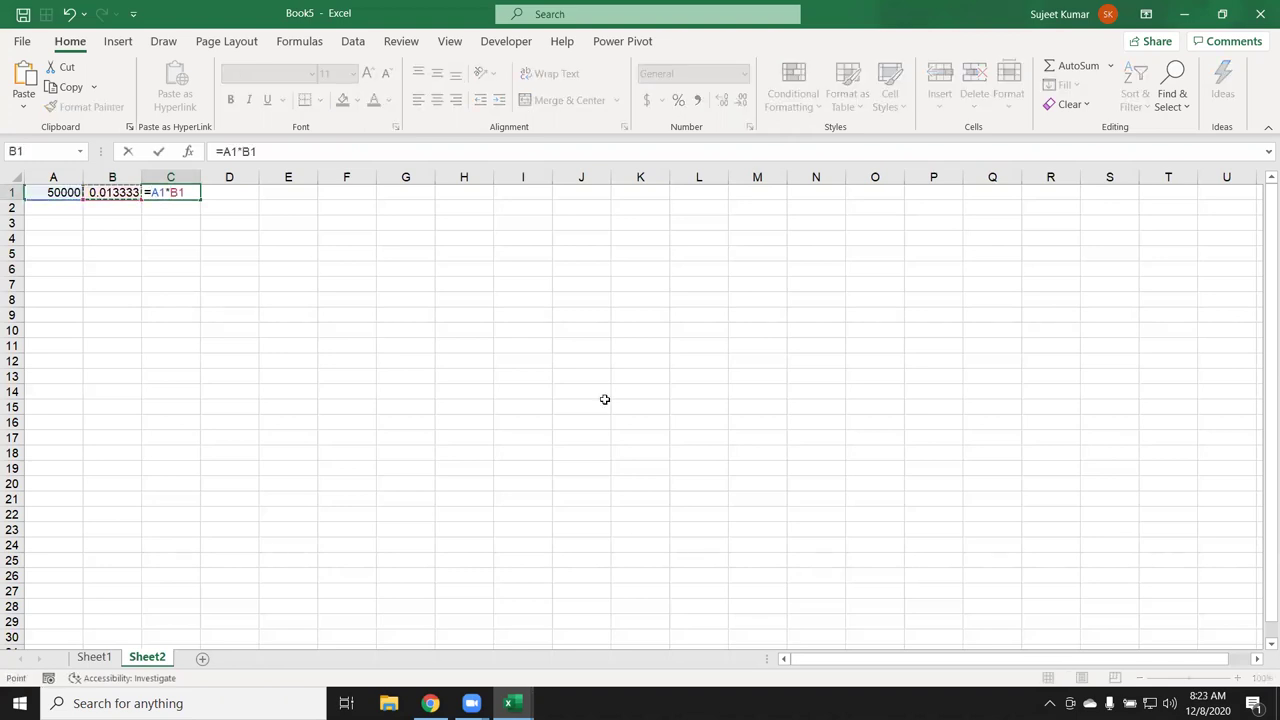
pyautogui.press('Return')
pyautogui.press('Up')
pyautogui.press('Right')
pyautogui.write('=')
pyautogui.press('Left')
pyautogui.press('Left')
pyautogui.press('Left')
pyautogui.write('*')
pyautogui.press('Left')
pyautogui.press('Escape')
pyautogui.write('=')
pyautogui.press('Left')
pyautogui.press('Left')
pyautogui.press('Left')
pyautogui.write('+')
pyautogui.press('Left')
pyautogui.press('Return')
pyautogui.press('Up')
# Enter the EMI 1757.83 in E1, checking Sheet1's PMT result first.
pyautogui.press('Right')
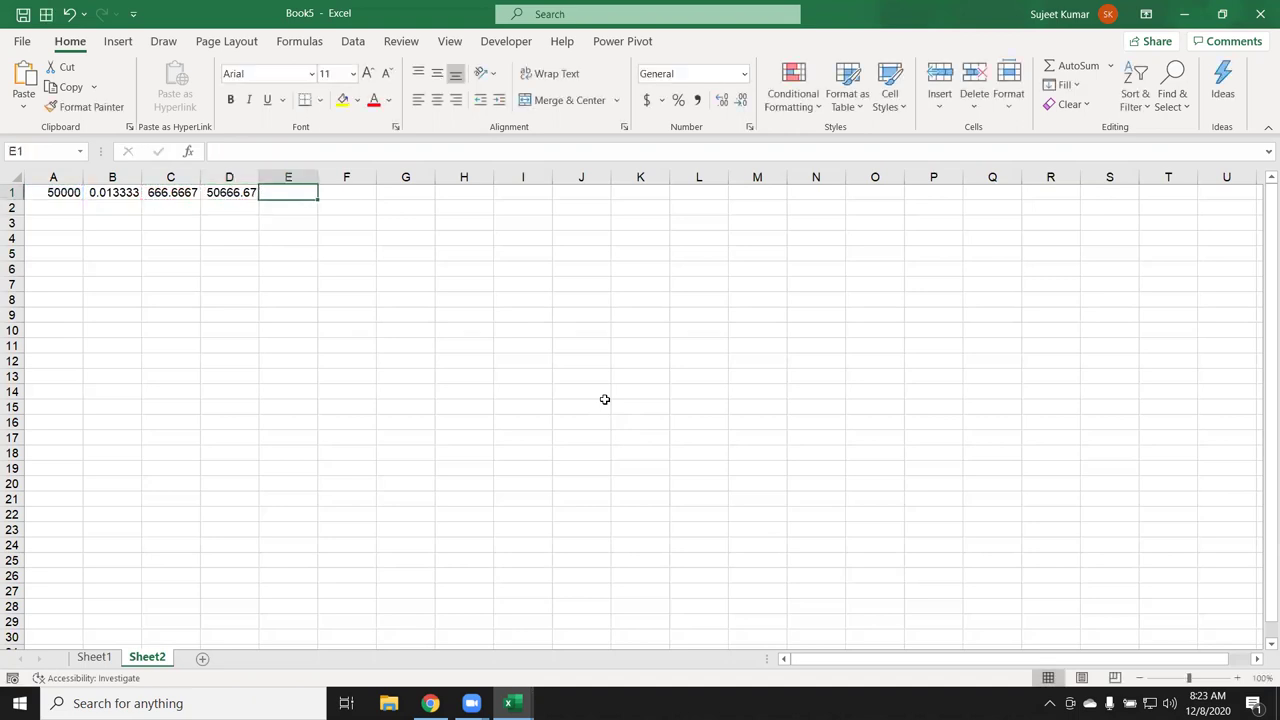
pyautogui.write('=')
pyautogui.press('Escape')
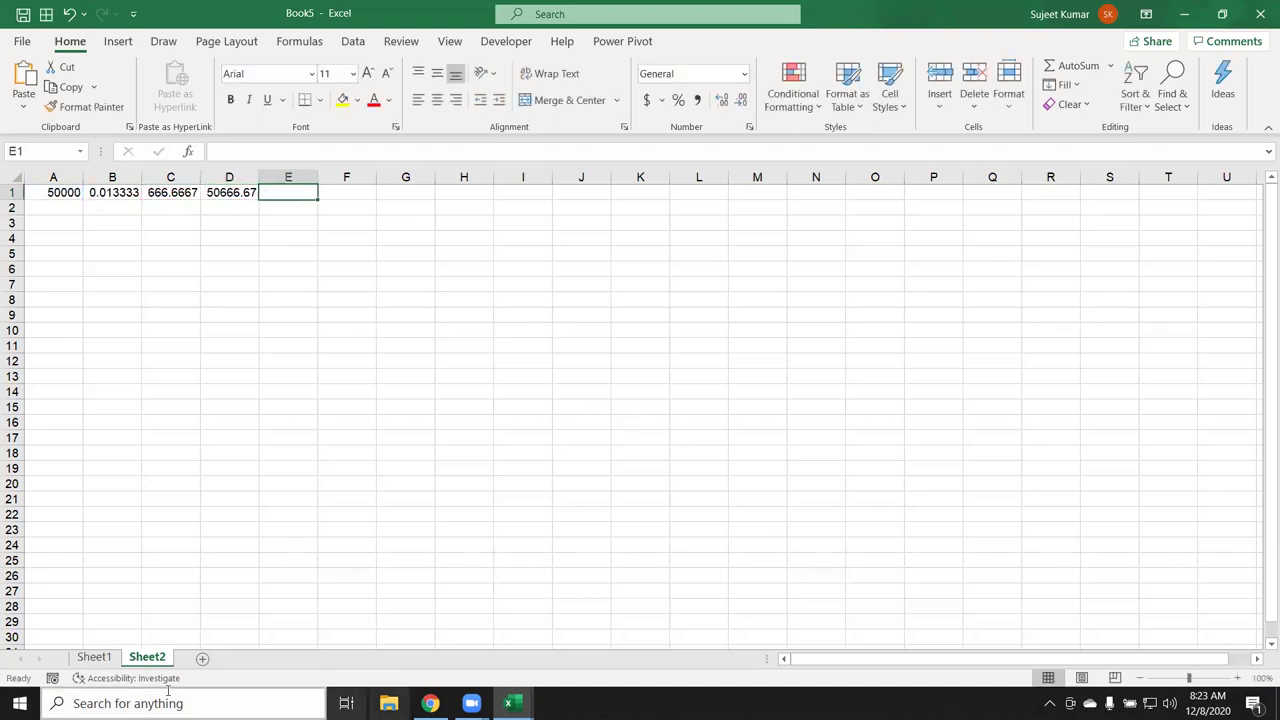
pyautogui.click(106, 662)
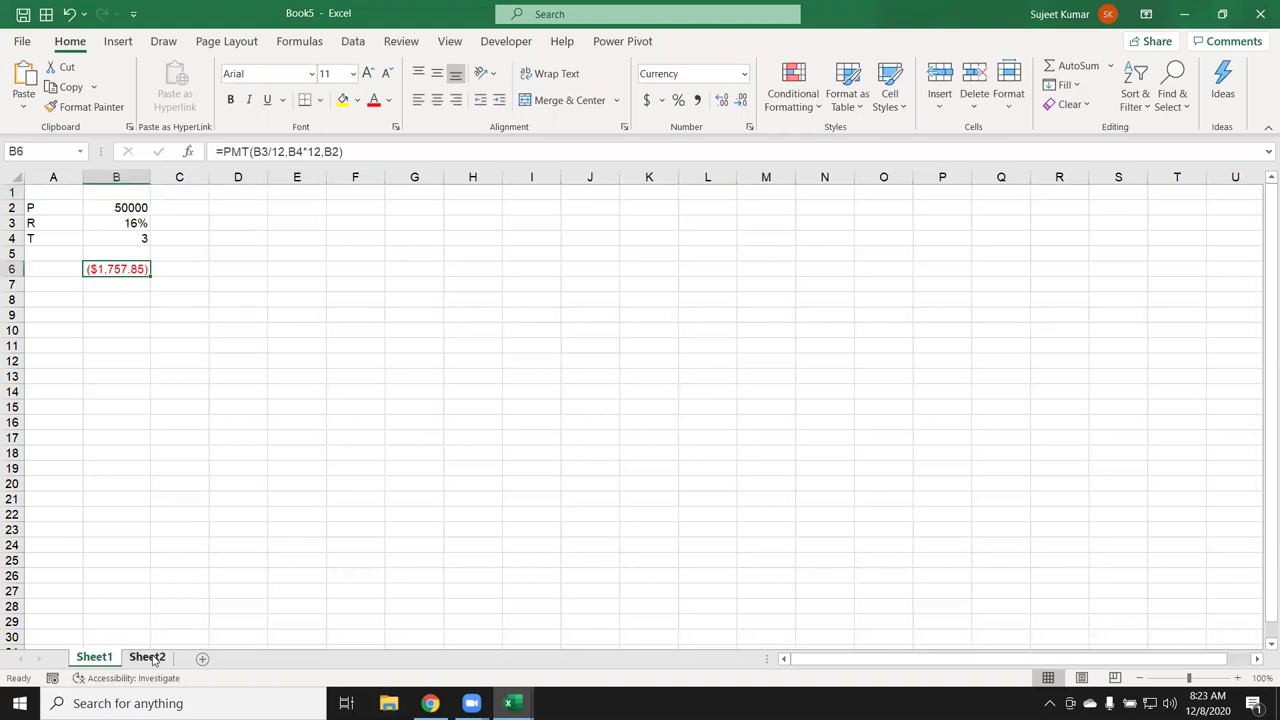
pyautogui.click(133, 658)
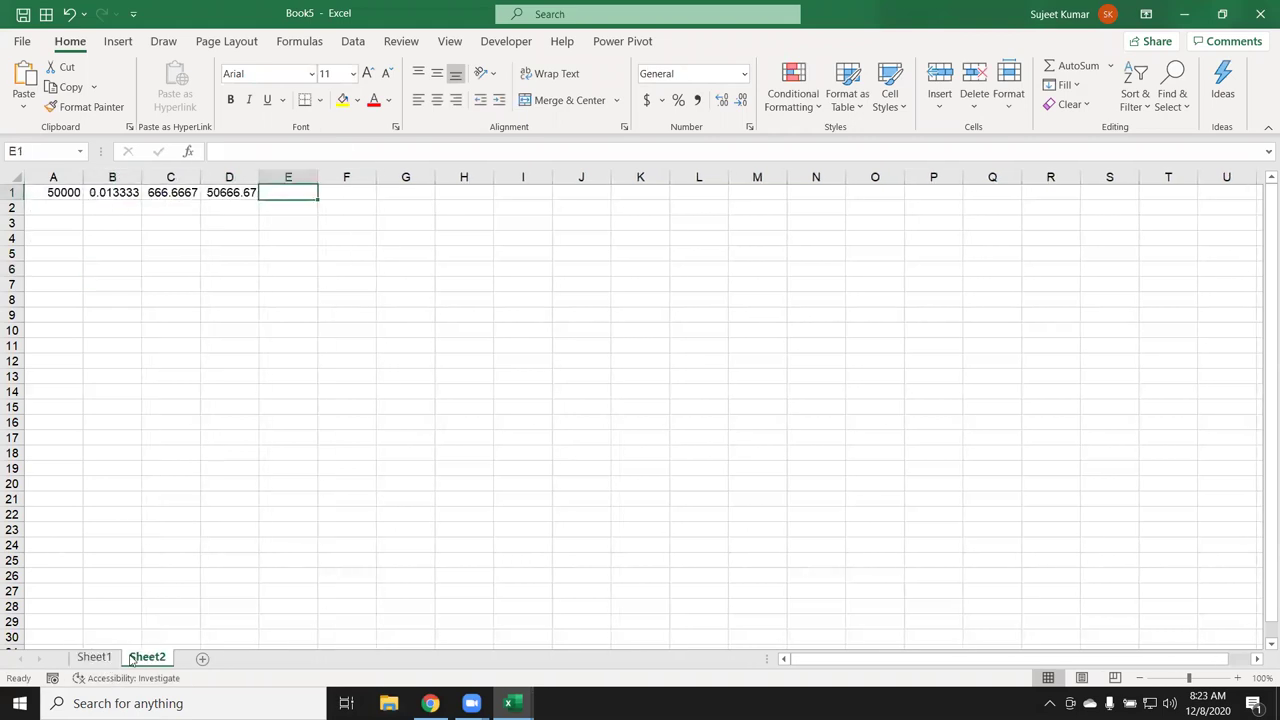
pyautogui.write('1757.83')
pyautogui.press('Return')
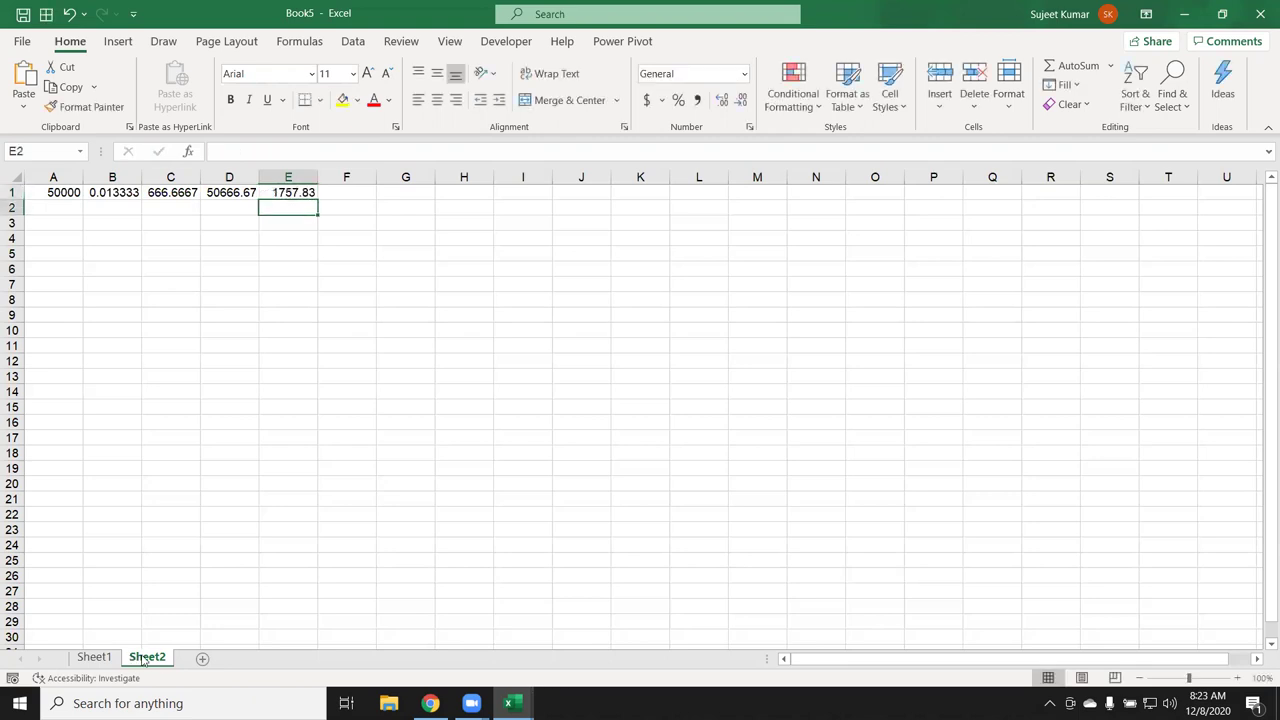
pyautogui.press('Home')
pyautogui.write('=A1')
# Enter the remaining-balance formula =D1-E1 in A2.
pyautogui.press('Right')
pyautogui.press('Right')
pyautogui.press('Right')
pyautogui.press('Right')
pyautogui.press('Left')
pyautogui.write('-')
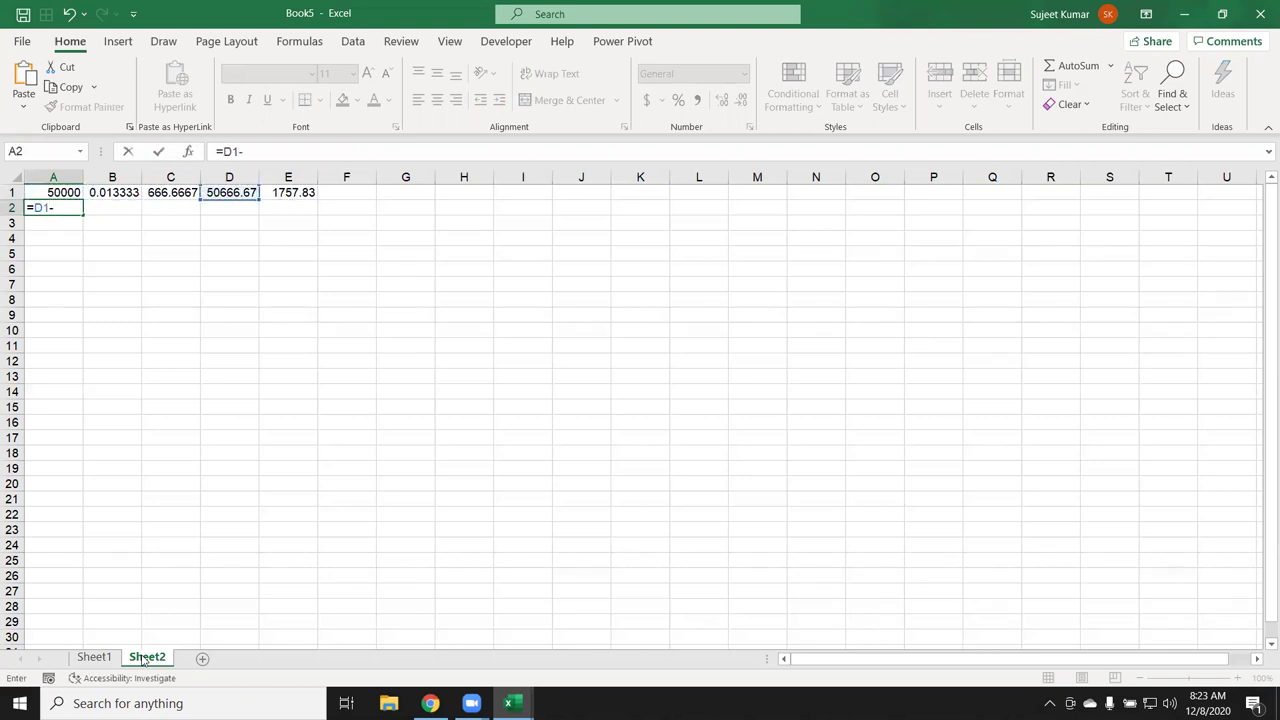
pyautogui.press('Right')
pyautogui.press('Right')
pyautogui.press('Right')
pyautogui.press('Right')
pyautogui.press('Up')
pyautogui.press('Return')
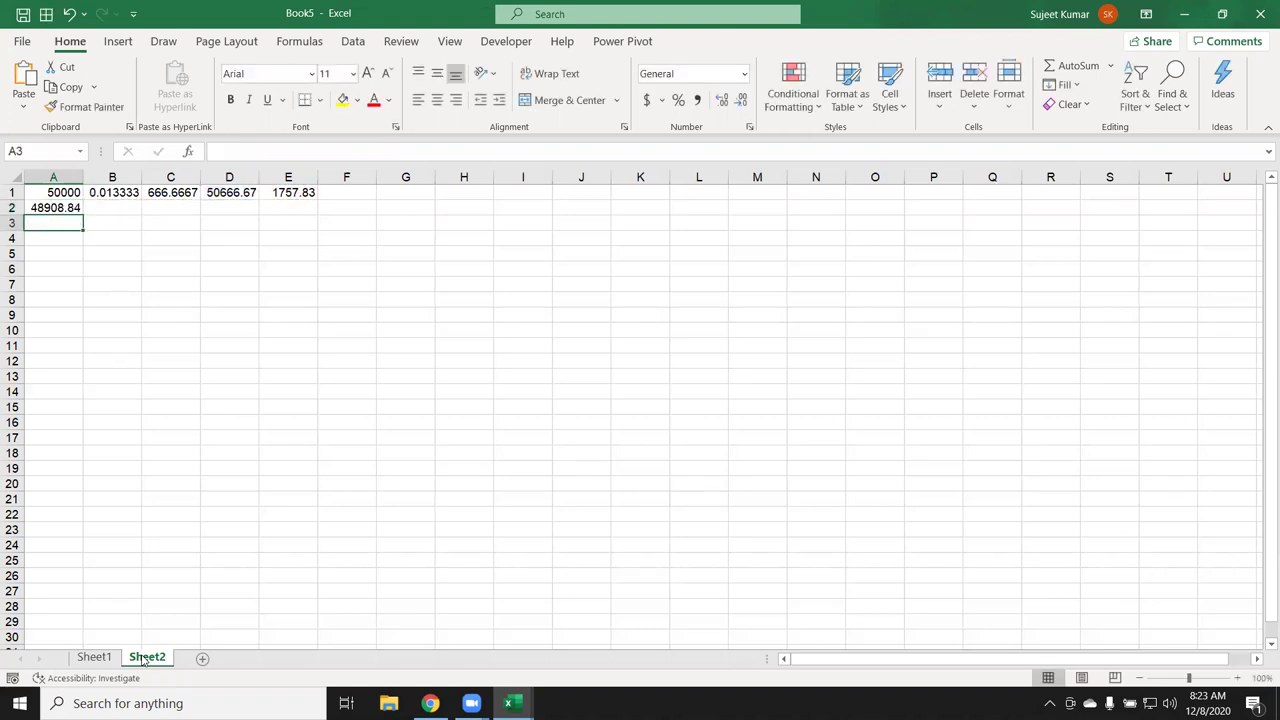
# Copy row 1's interest, total and EMI formulas down into row 2.
pyautogui.press('Up')
pyautogui.press('Right')
pyautogui.hotkey('shift', 'Right')
pyautogui.hotkey('shift', 'Right')
# Fill the row 2 formulas down through A2:E36.
pyautogui.hotkey('shift', 'Right')
pyautogui.hotkey('ctrl', 'd')
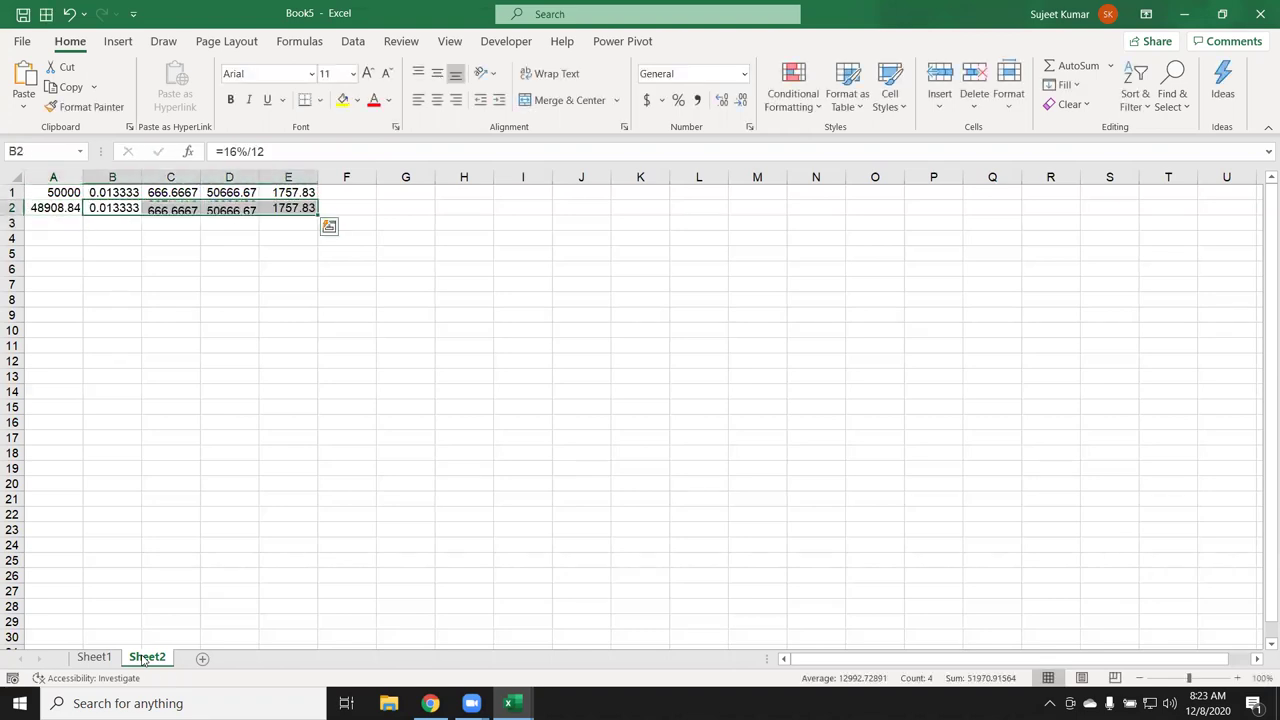
pyautogui.press('Left')
pyautogui.hotkey('shift', 'Right')
pyautogui.hotkey('shift', 'Right')
pyautogui.hotkey('shift', 'Right')
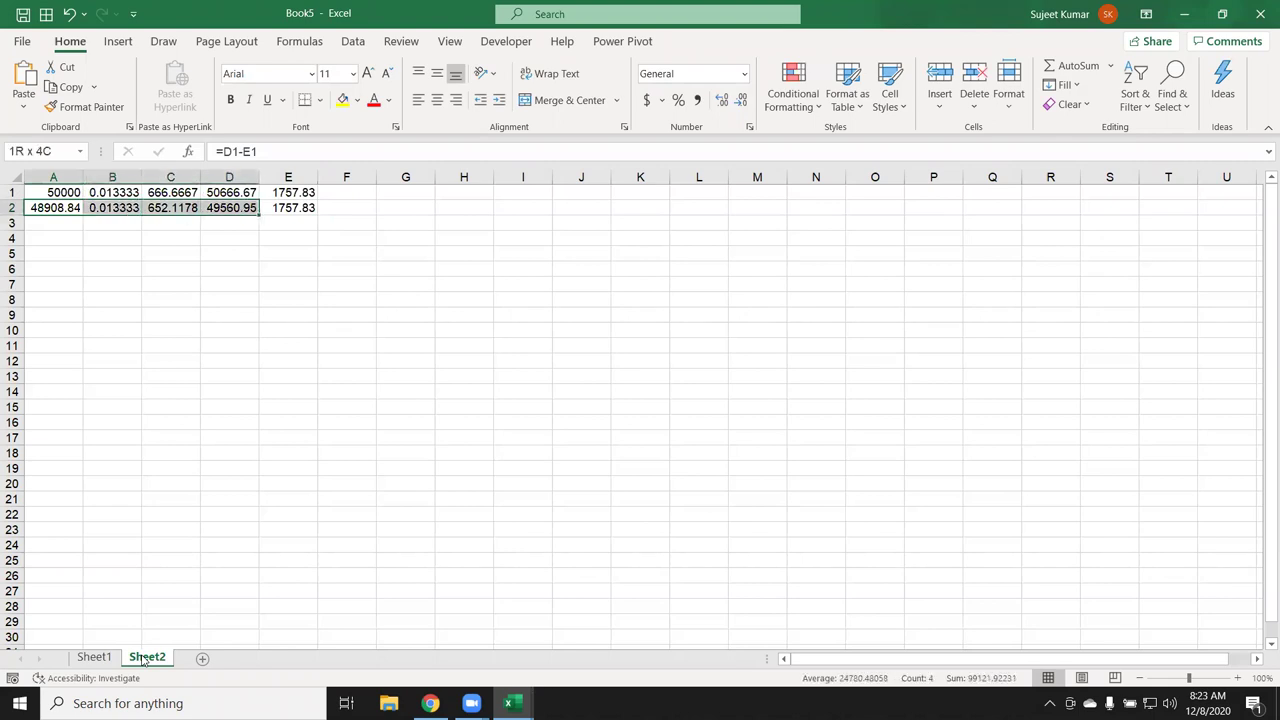
pyautogui.hotkey('shift', 'Right')
pyautogui.hotkey('shift', 'Down')
pyautogui.hotkey('shift', 'Down')
pyautogui.hotkey('shift', 'Down')
pyautogui.hotkey('shift', 'Down')
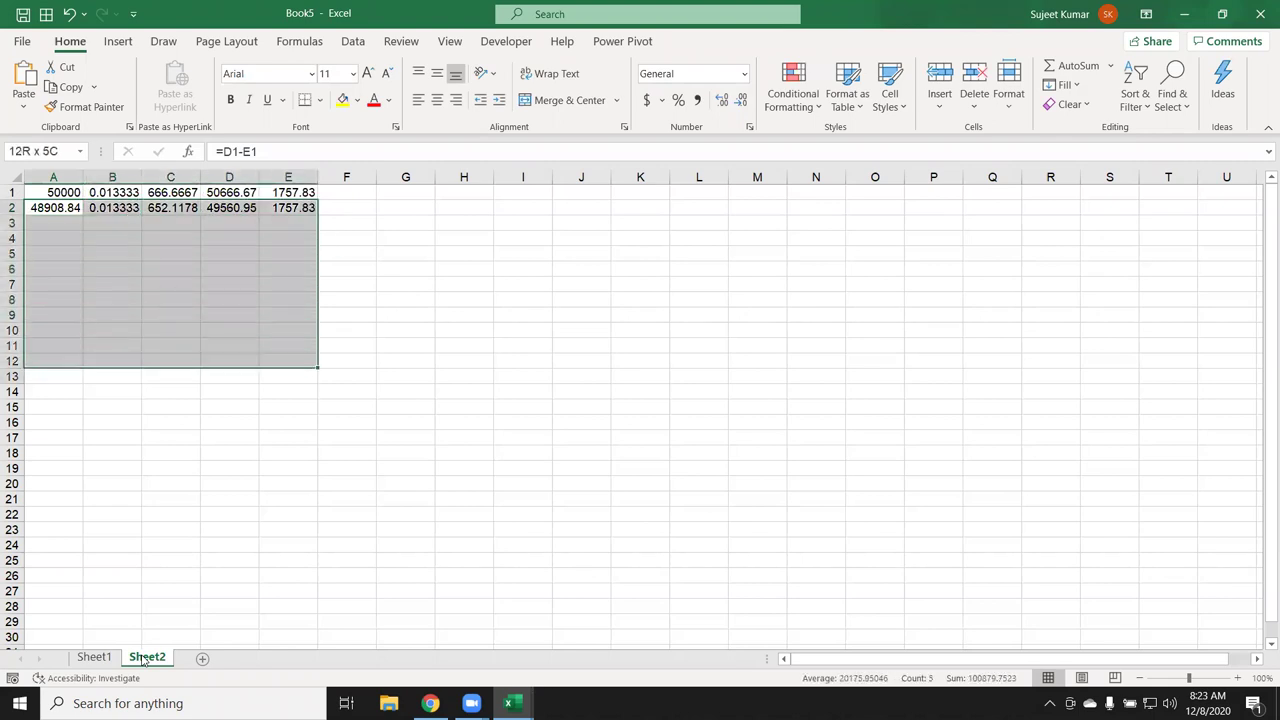
pyautogui.hotkey('shift', 'Down')
pyautogui.hotkey('shift', 'Down')
pyautogui.hotkey('shift', 'Down')
pyautogui.hotkey('shift', 'Down')
pyautogui.hotkey('shift', 'Down')
pyautogui.hotkey('shift', 'Down')
pyautogui.hotkey('shift', 'Down')
pyautogui.hotkey('shift', 'Down')
pyautogui.hotkey('shift', 'Down')
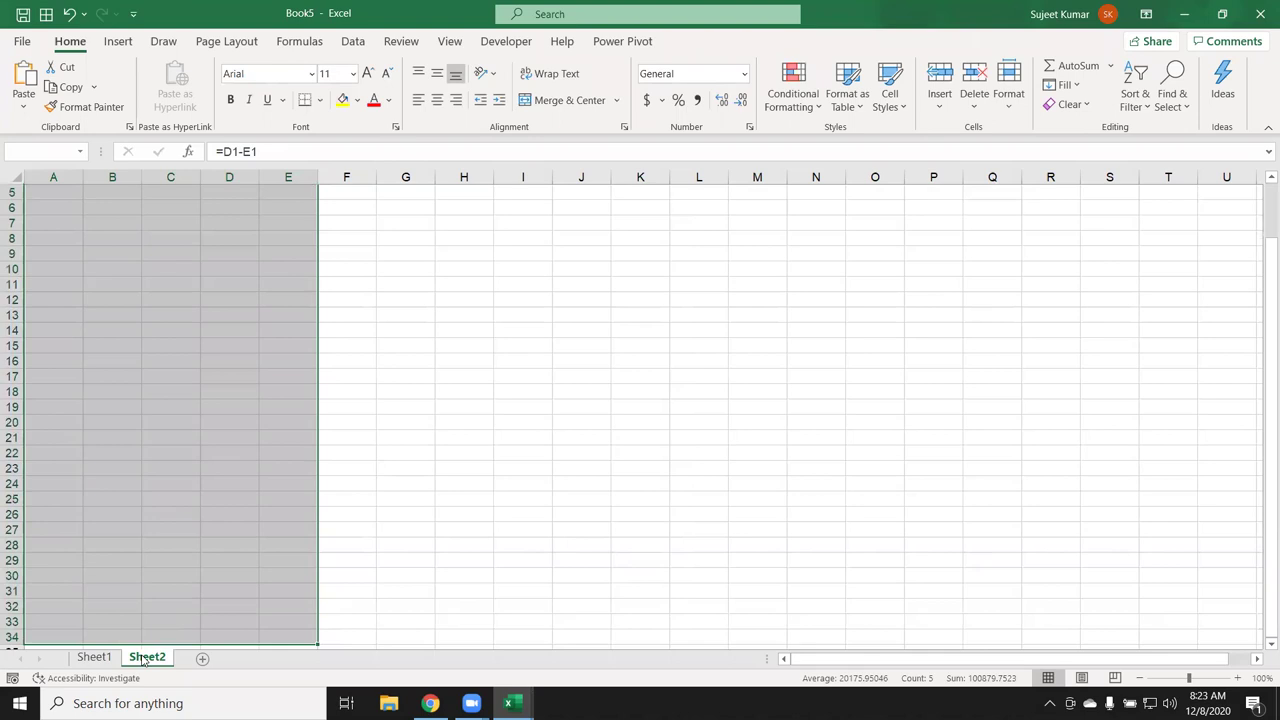
pyautogui.hotkey('ctrl', 'd')
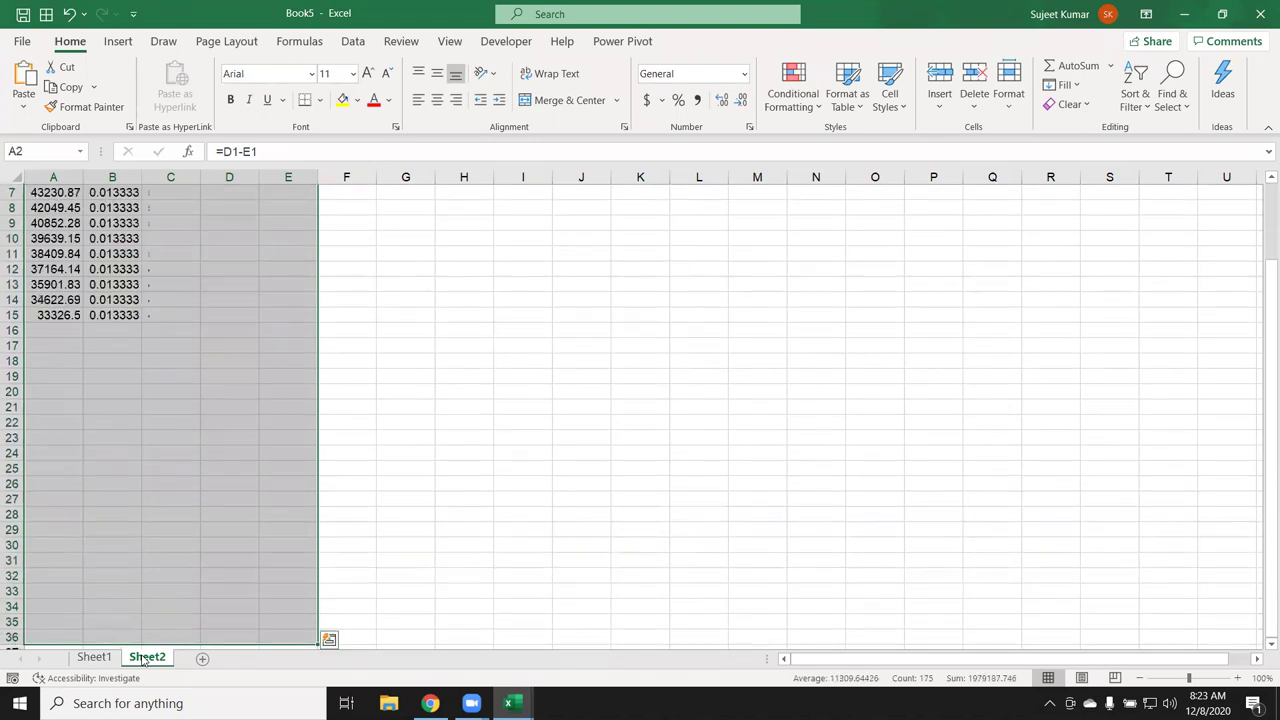
pyautogui.hotkey('ctrl', 'q')
pyautogui.press('Escape')
pyautogui.press('Down')
# Check row 36, where D36 totals 1758.822 against the 1757.83 EMI.
pyautogui.hotkey('ctrl', 'Down')
pyautogui.press('Down')
pyautogui.press('Up')
pyautogui.press('Right')
pyautogui.press('Right')
pyautogui.press('Right')
pyautogui.press('Right')
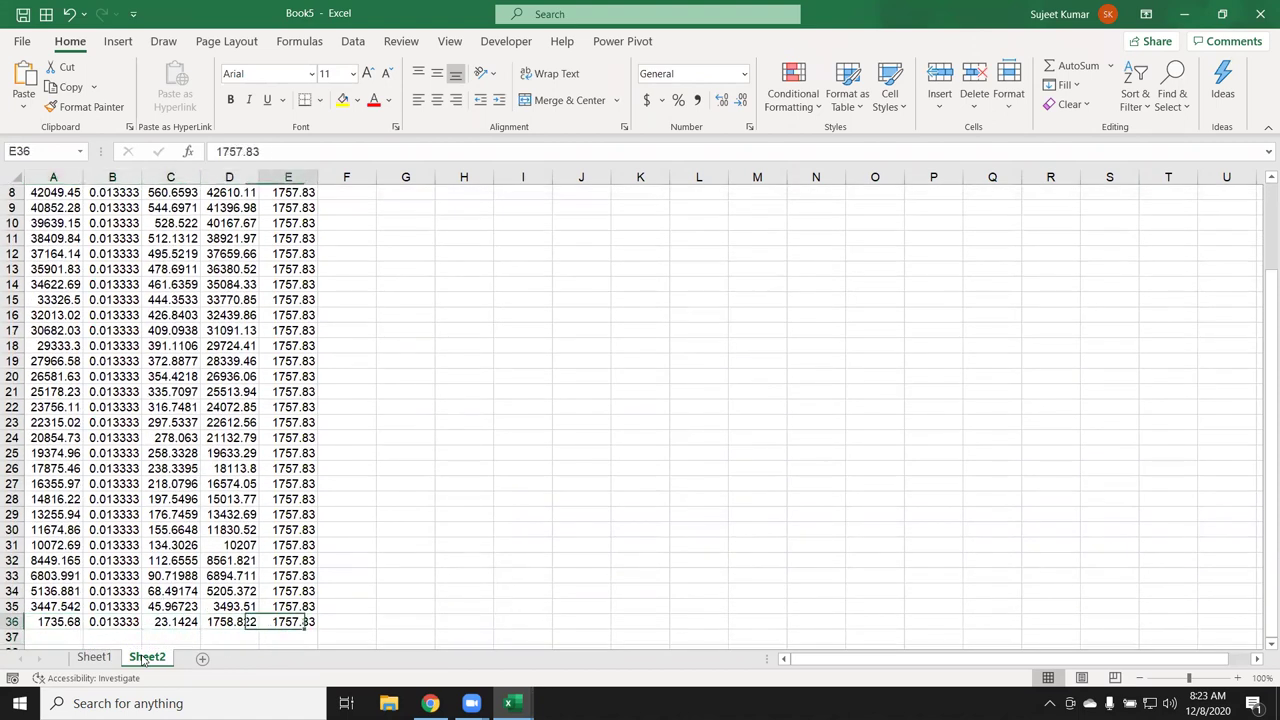
pyautogui.press('Left')
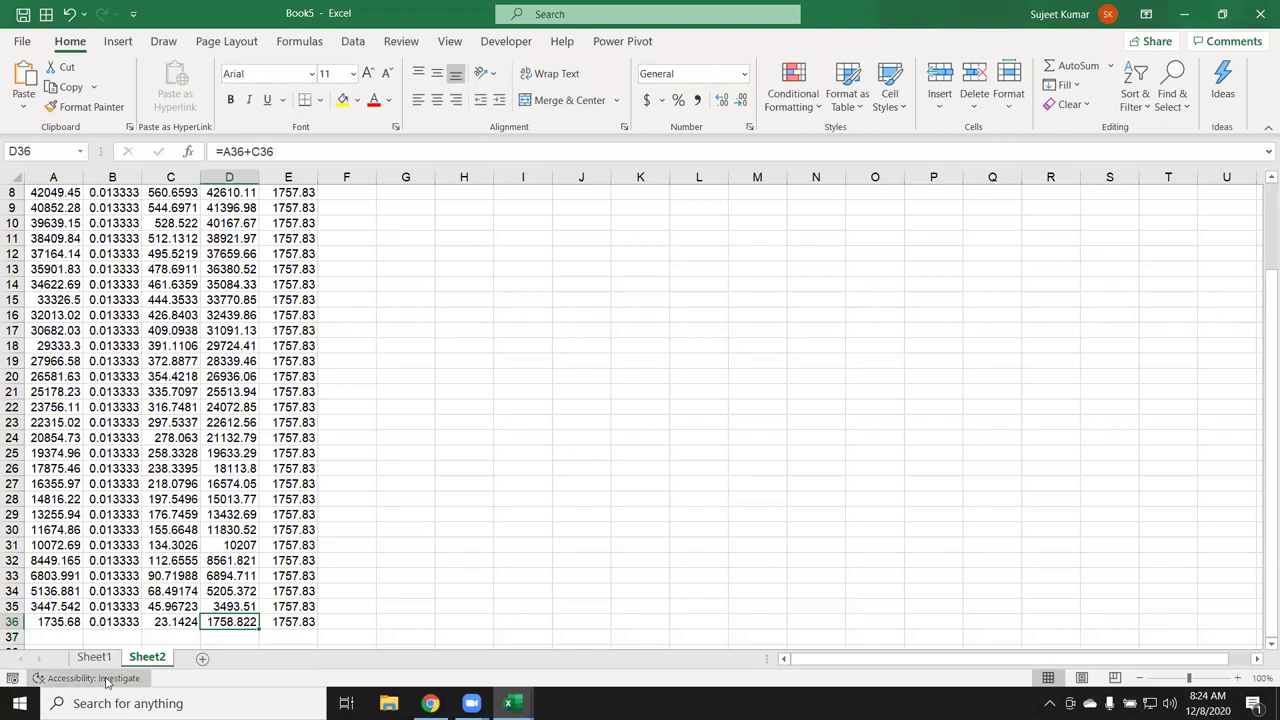
# Back on Sheet1, review B6's PMT formula unchanged and select A9 for a new block.
pyautogui.click(94, 657)
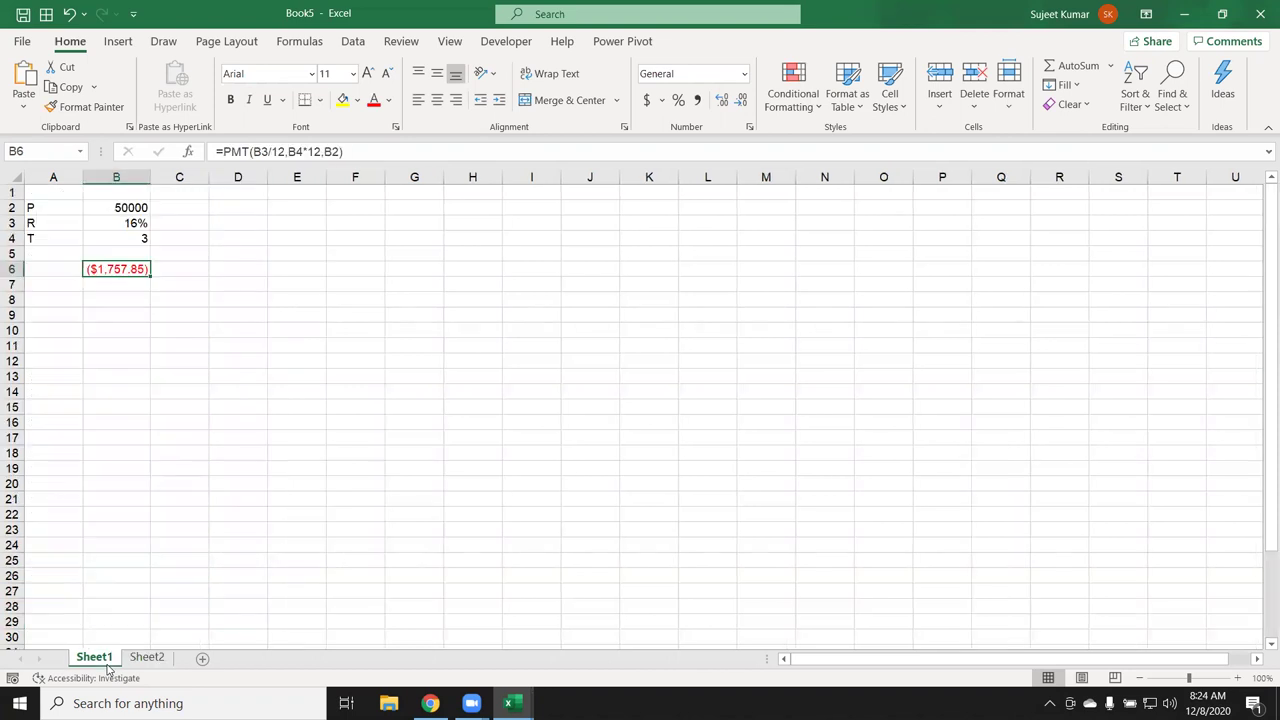
pyautogui.doubleClick(120, 269)
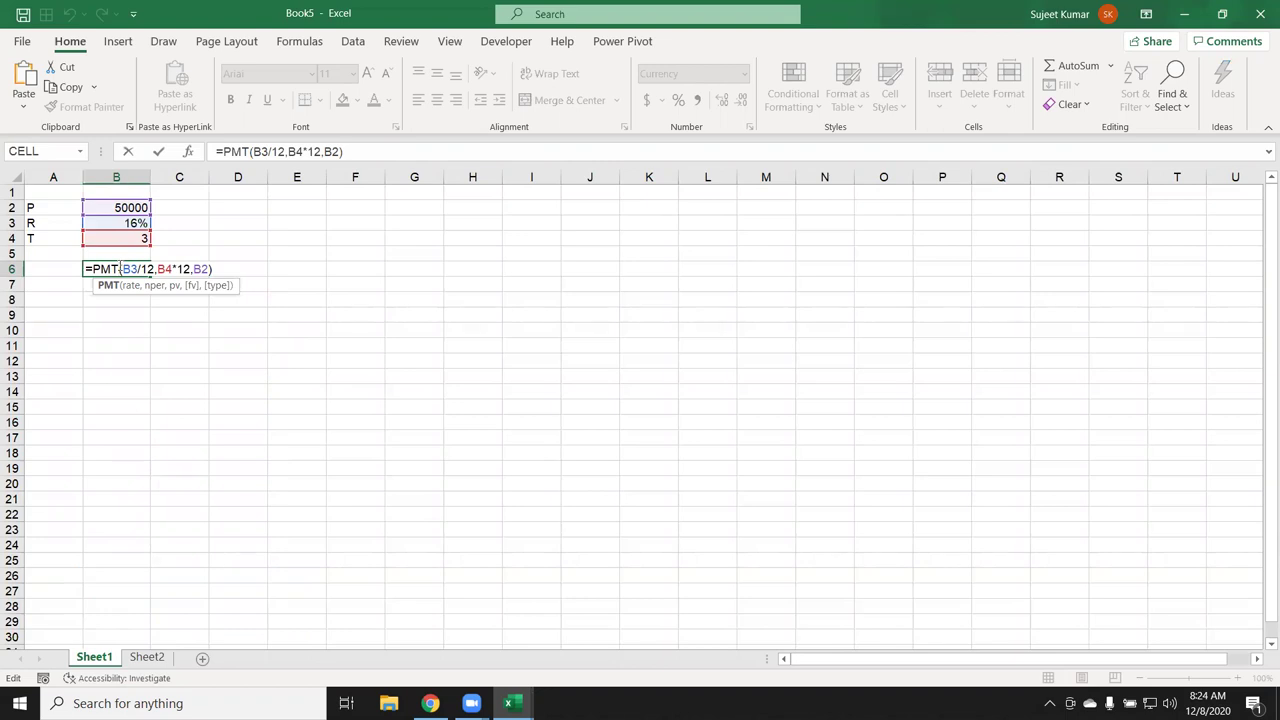
pyautogui.hotkey('ctrl', 'Return')
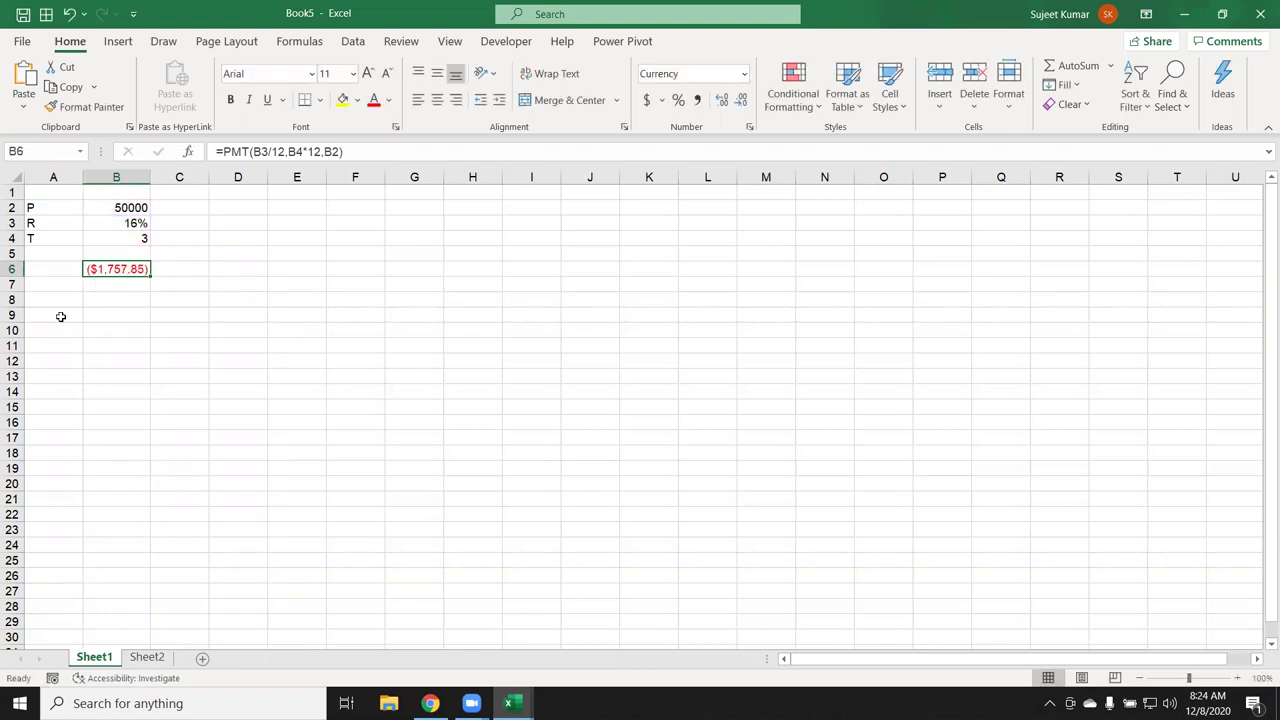
pyautogui.click(59, 316)
# Enter FV 50000 and R 7% in rows 9 and 10.
pyautogui.write('FV')
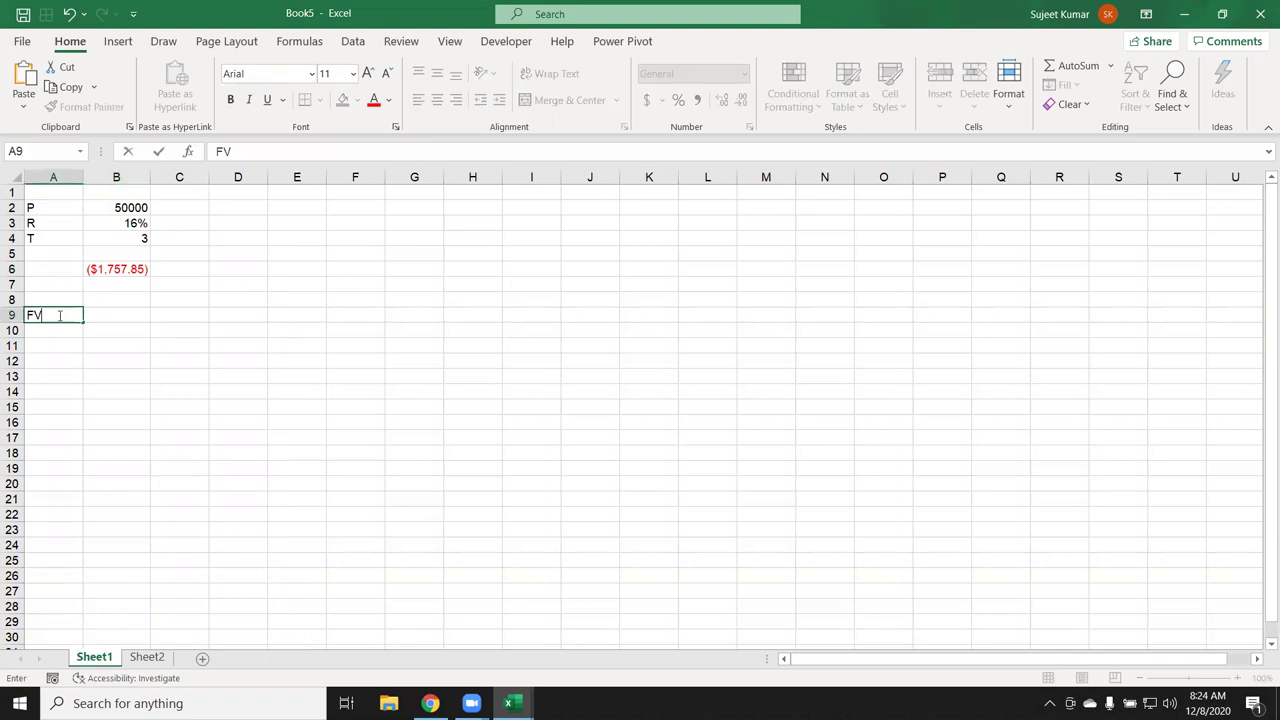
pyautogui.press('Tab')
pyautogui.write('50000')
pyautogui.press('Return')
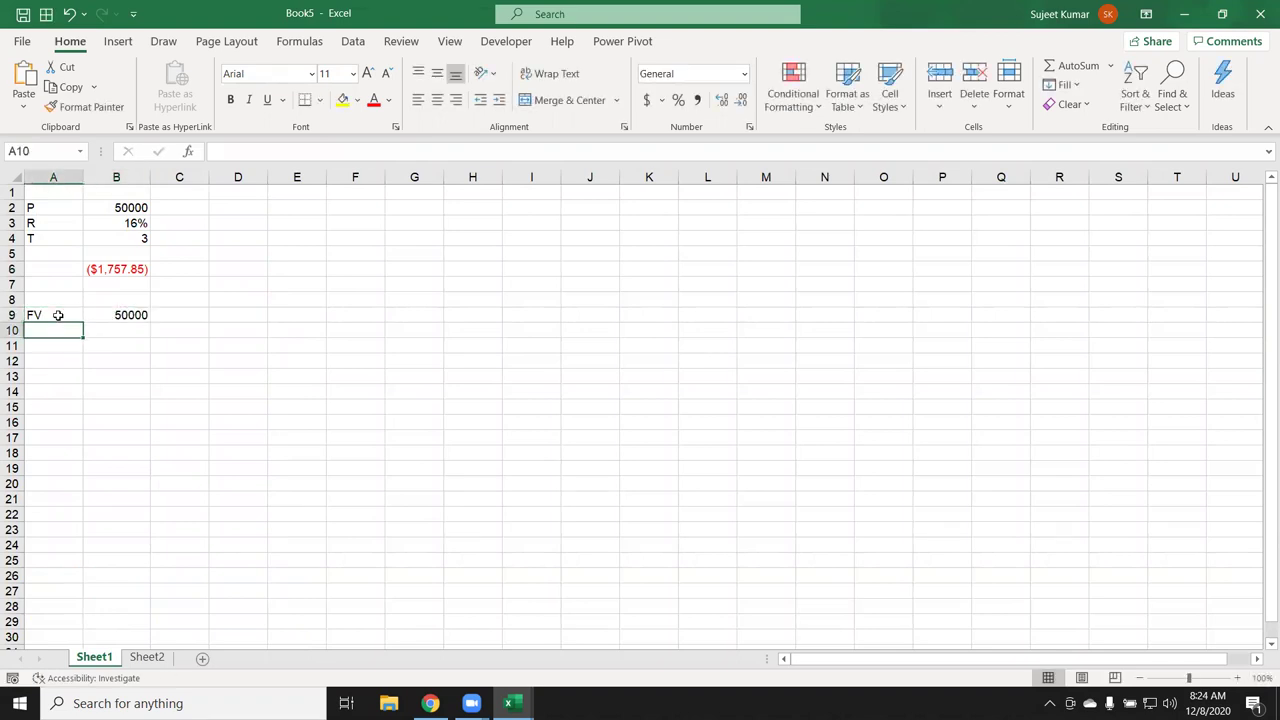
pyautogui.write('R')
pyautogui.press('Tab')
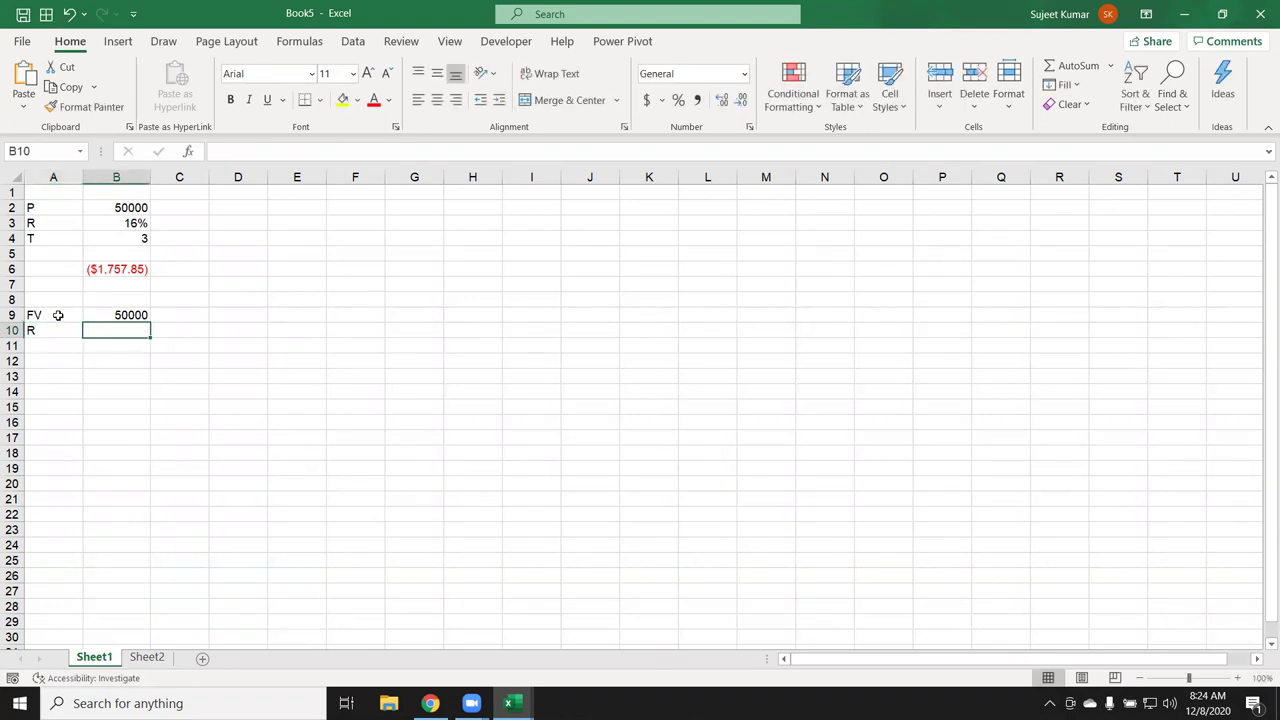
pyautogui.write('16')
pyautogui.press('BackSpace')
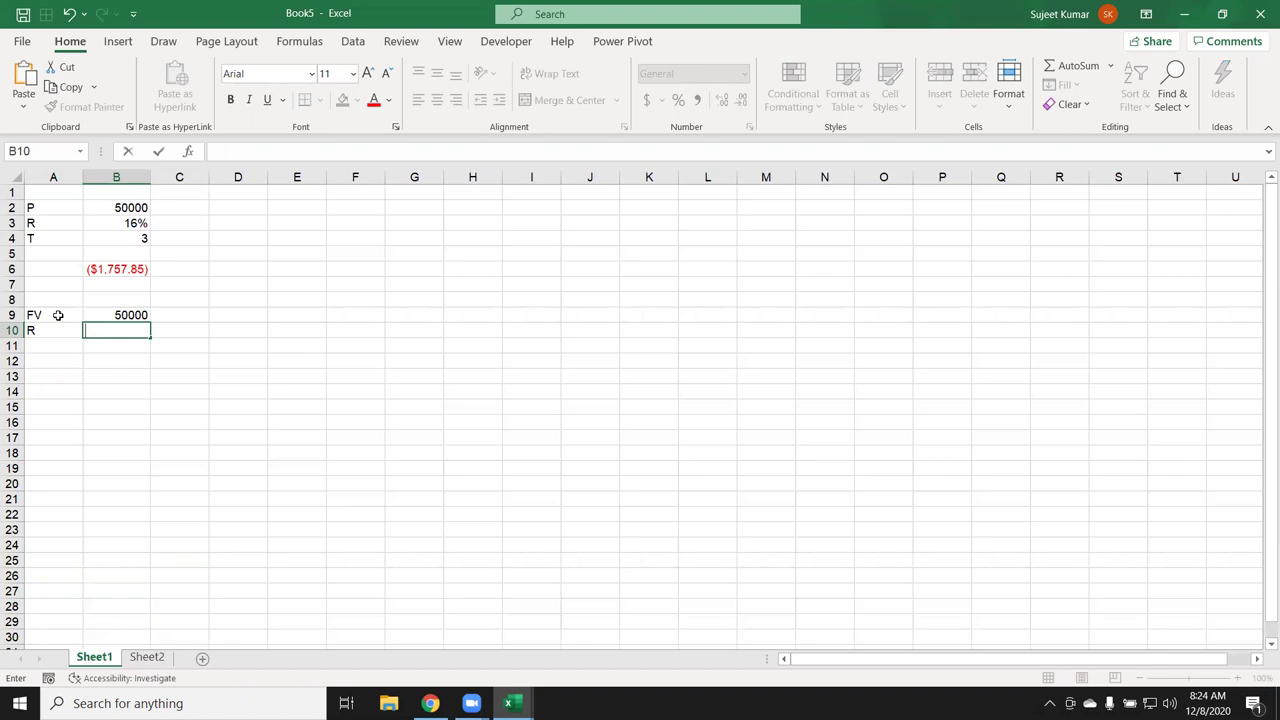
pyautogui.write('7%')
pyautogui.press('Return')
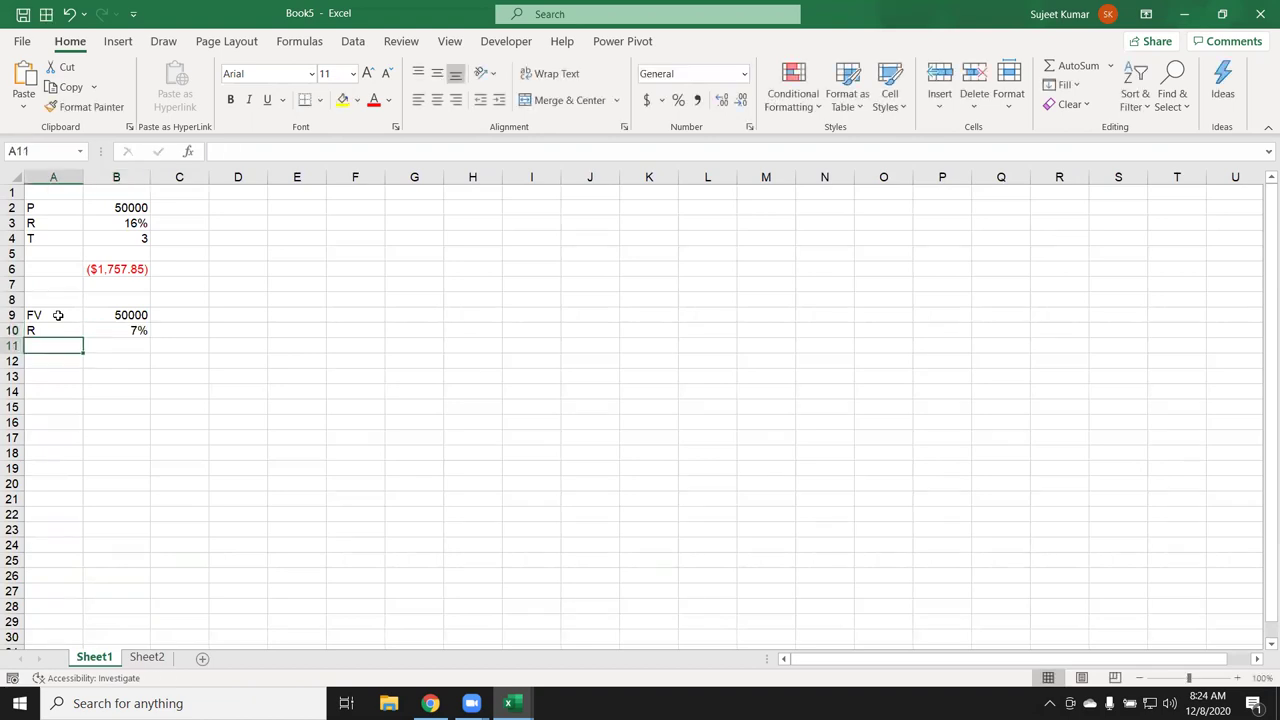
# Add T 3 in row 11 and move to A13.
pyautogui.write('T')
pyautogui.press('Tab')
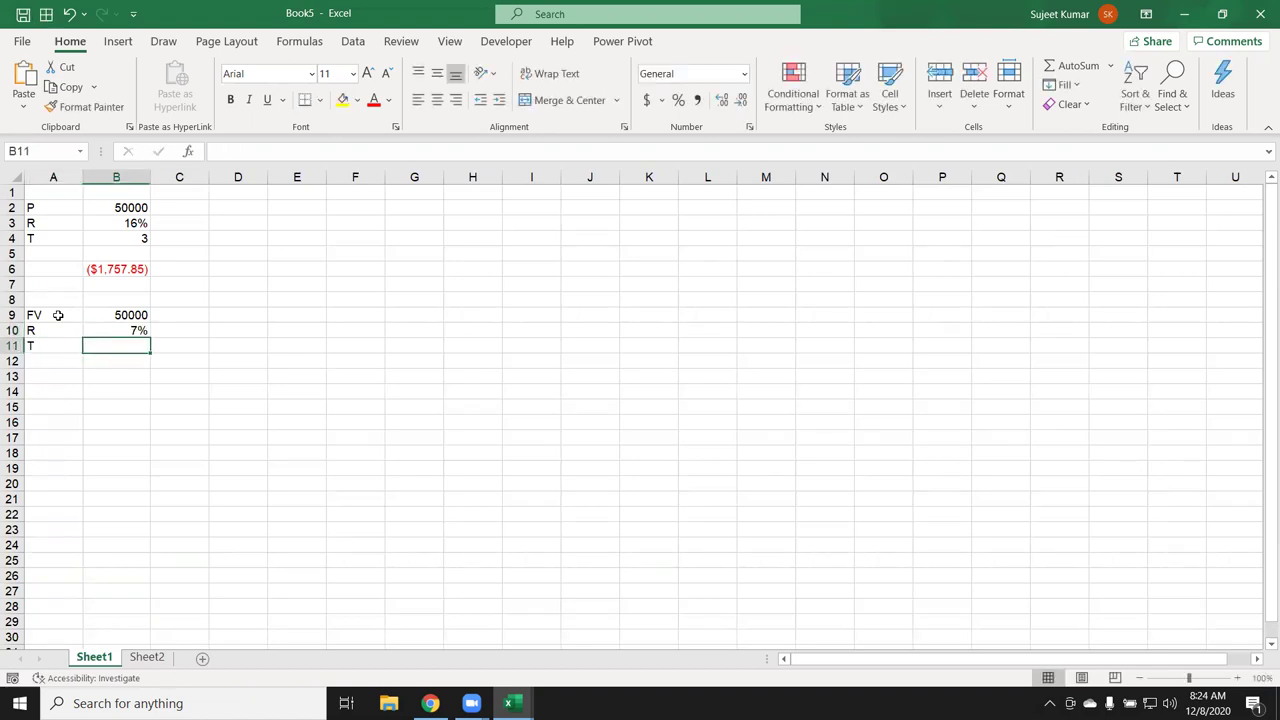
pyautogui.write('3')
pyautogui.press('Return')
pyautogui.press('Return')
pyautogui.press('Left')
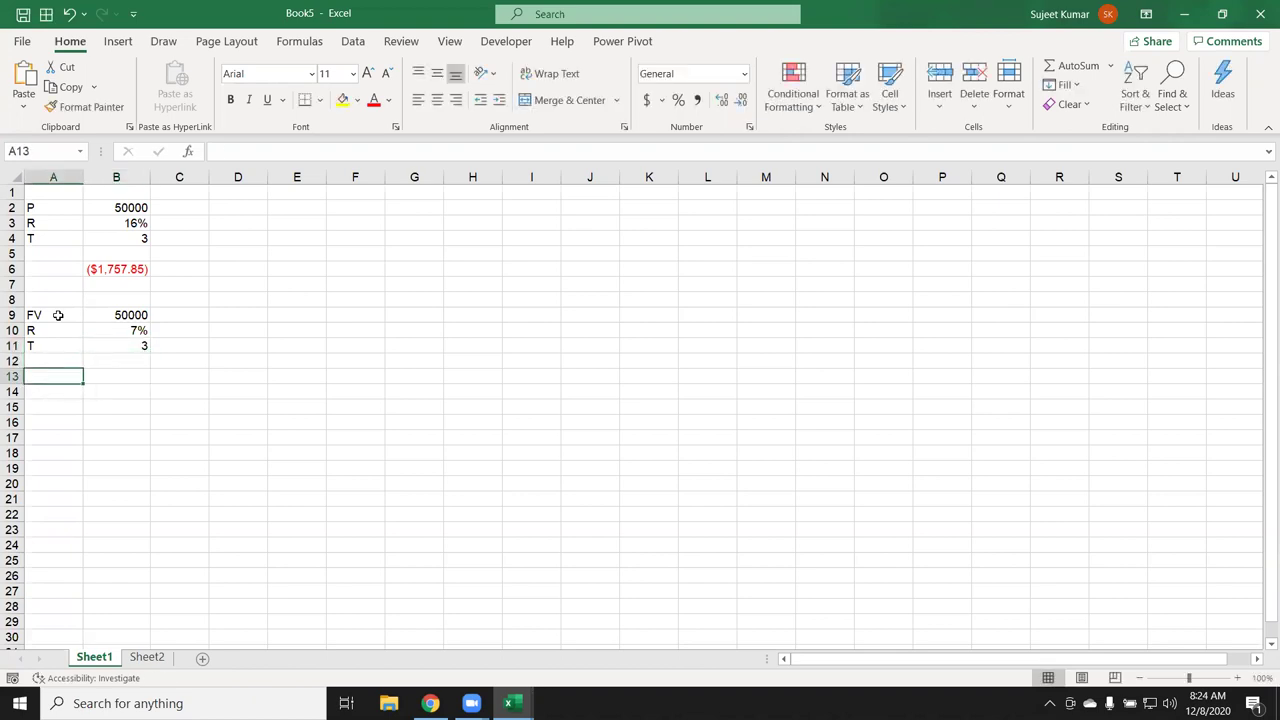
# Label A13 EMI and start a PMT formula in B13 with rate B10/12 and periods B11*12.
pyautogui.write('EMI')
pyautogui.press('Tab')
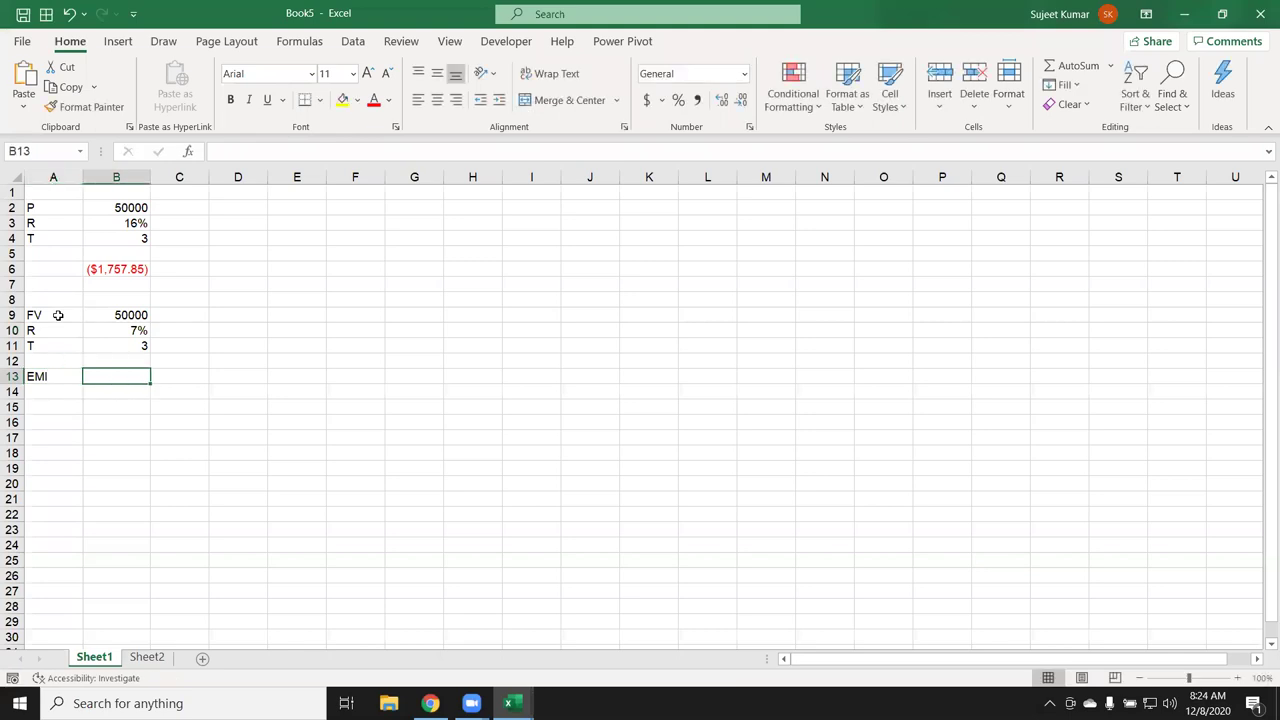
pyautogui.write('=')
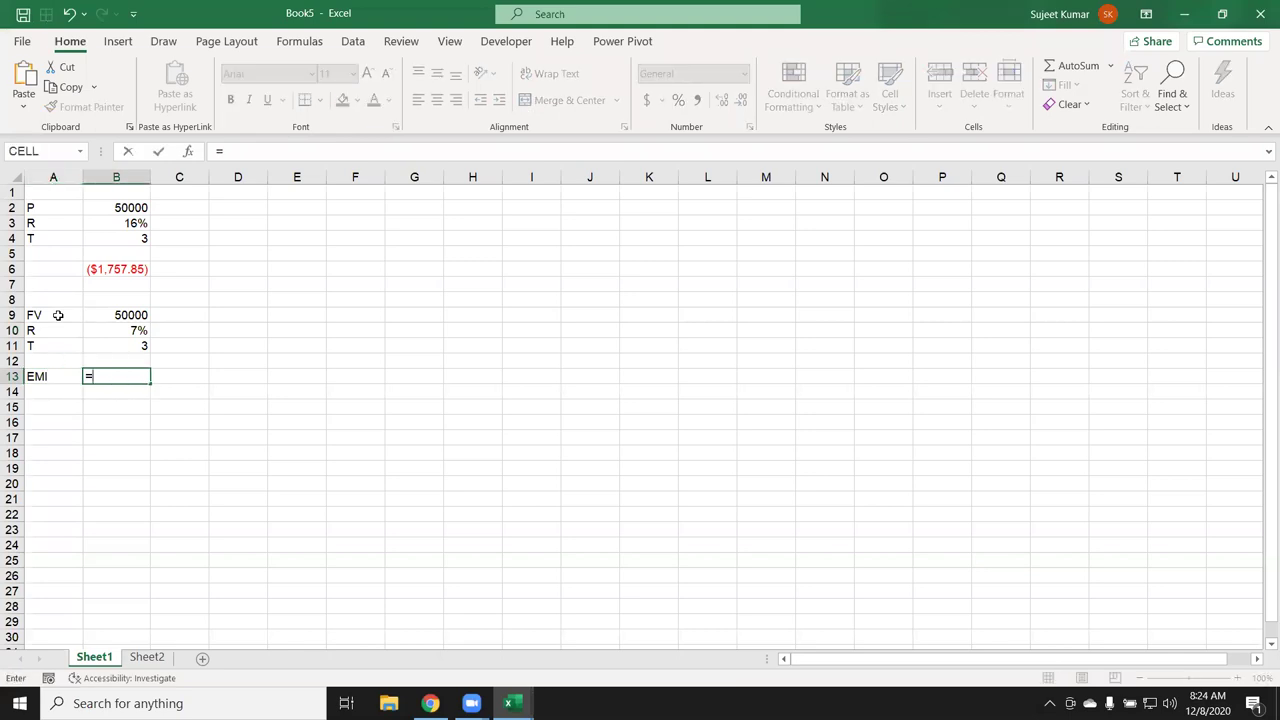
pyautogui.write('pmt(')
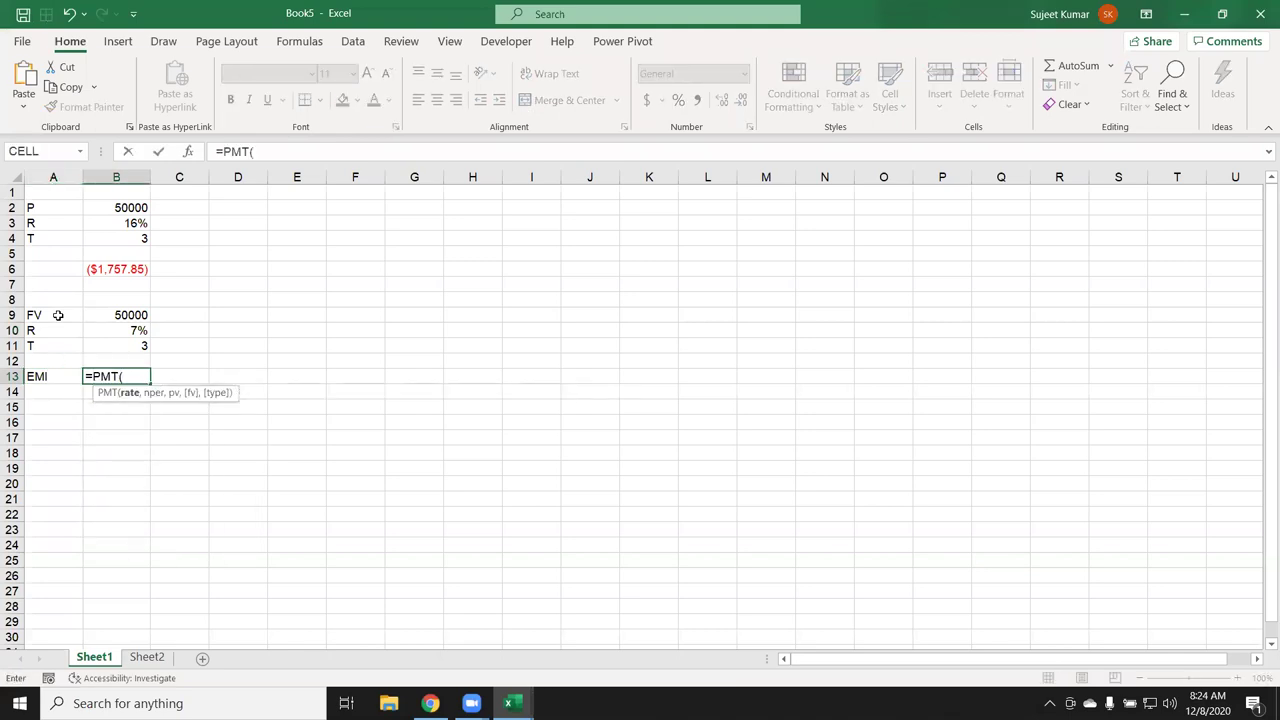
pyautogui.press('Up')
pyautogui.press('Up')
pyautogui.press('Up')
pyautogui.write('/12')
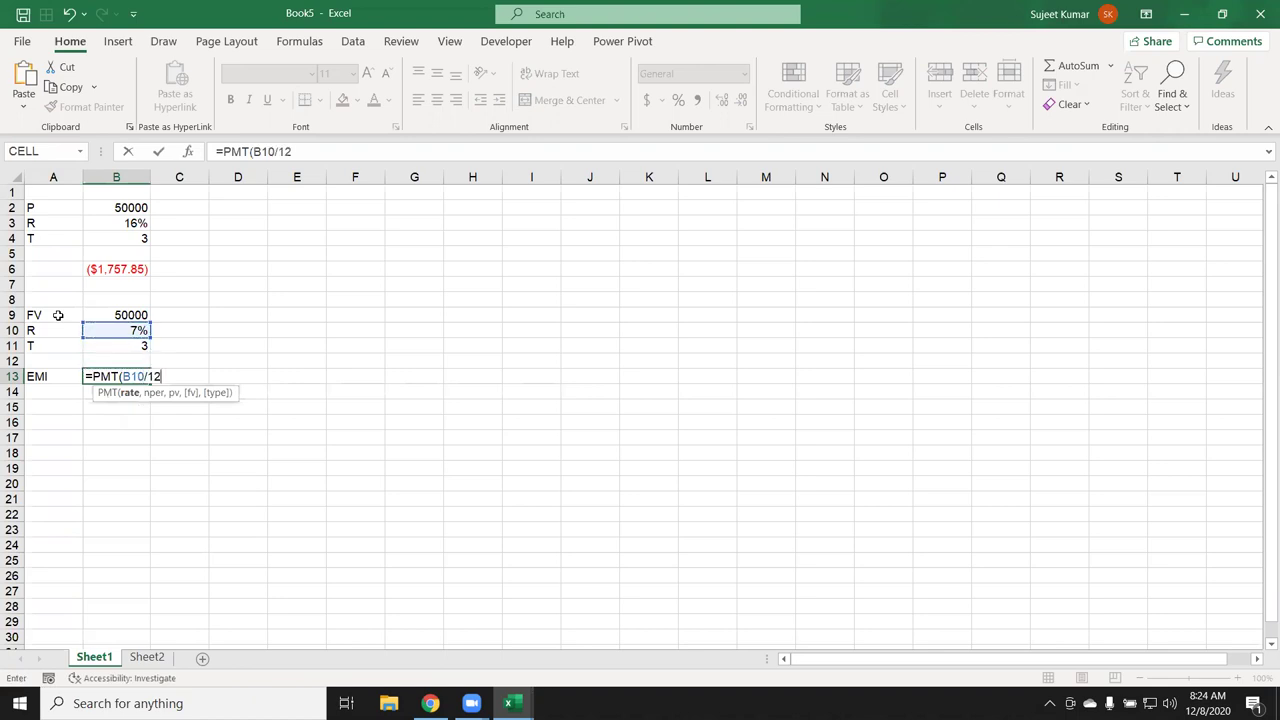
pyautogui.write(',')
pyautogui.press('Up')
pyautogui.press('Up')
pyautogui.write('*12')
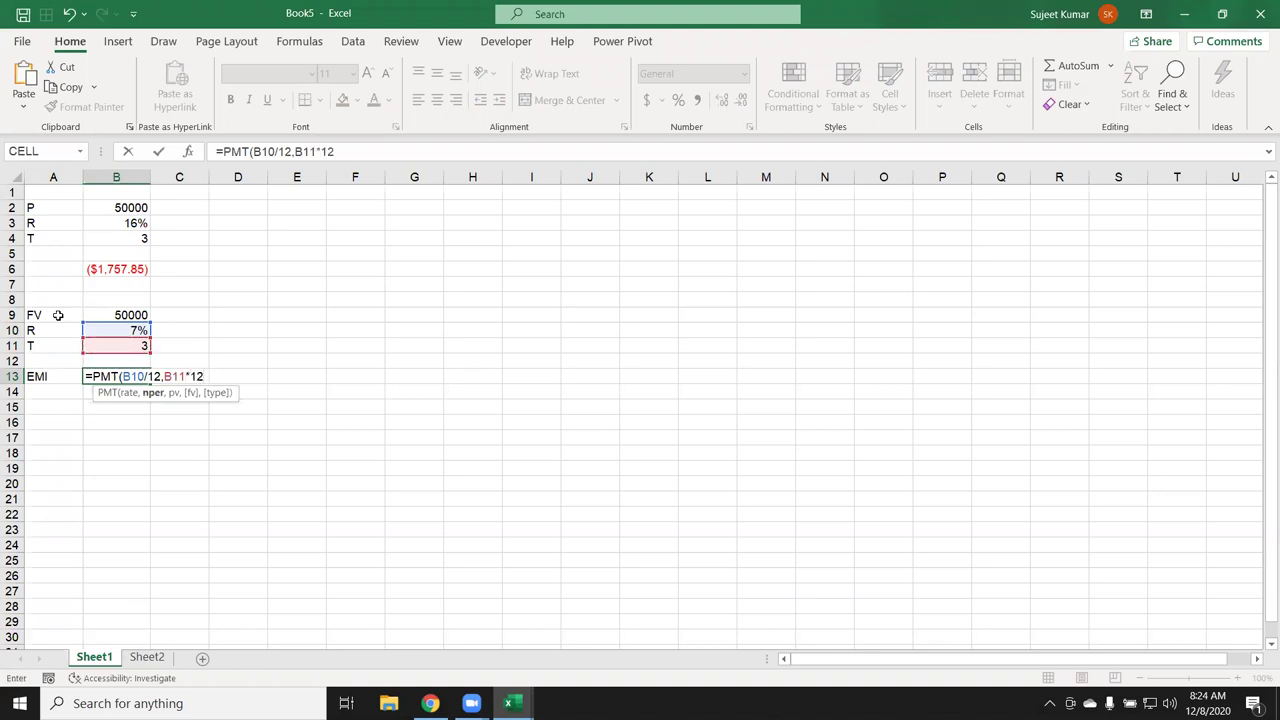
pyautogui.write(',')
# Skip present value and use B9 as future value, giving ($1,252.19).
pyautogui.press('Up')
pyautogui.press('Up')
pyautogui.press('Up')
pyautogui.press('Up')
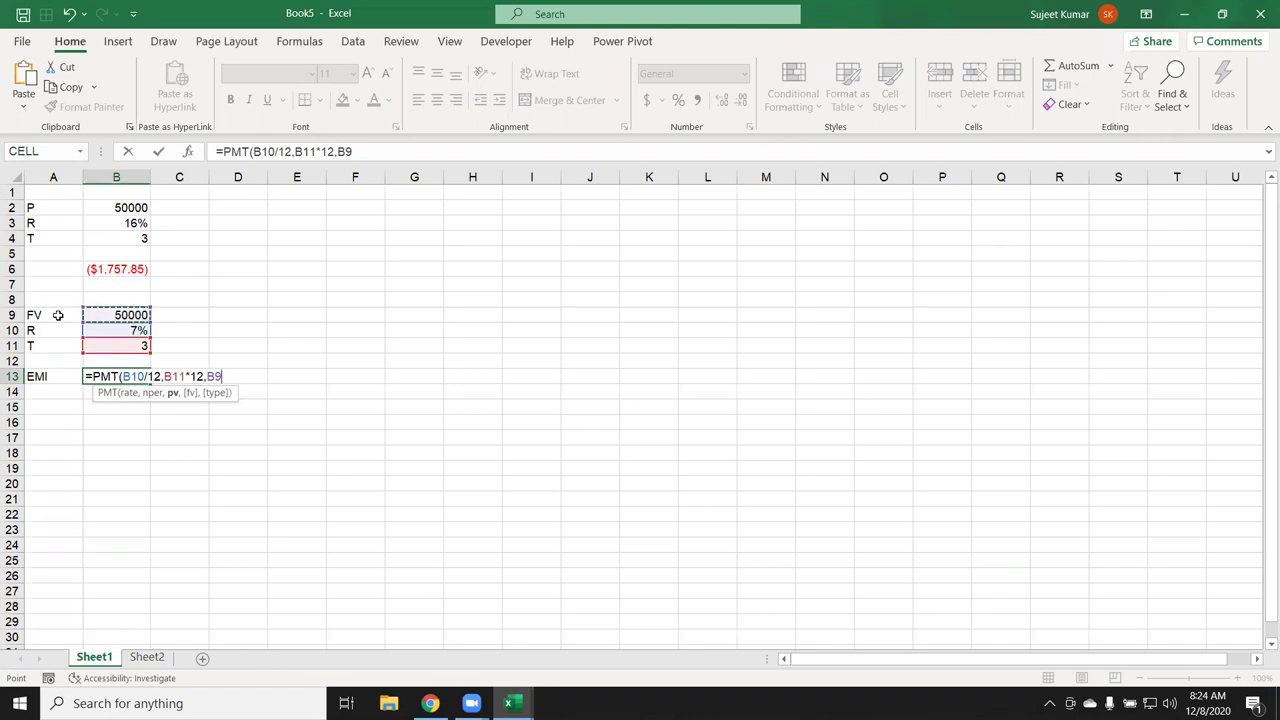
pyautogui.press('BackSpace')
pyautogui.press('BackSpace')
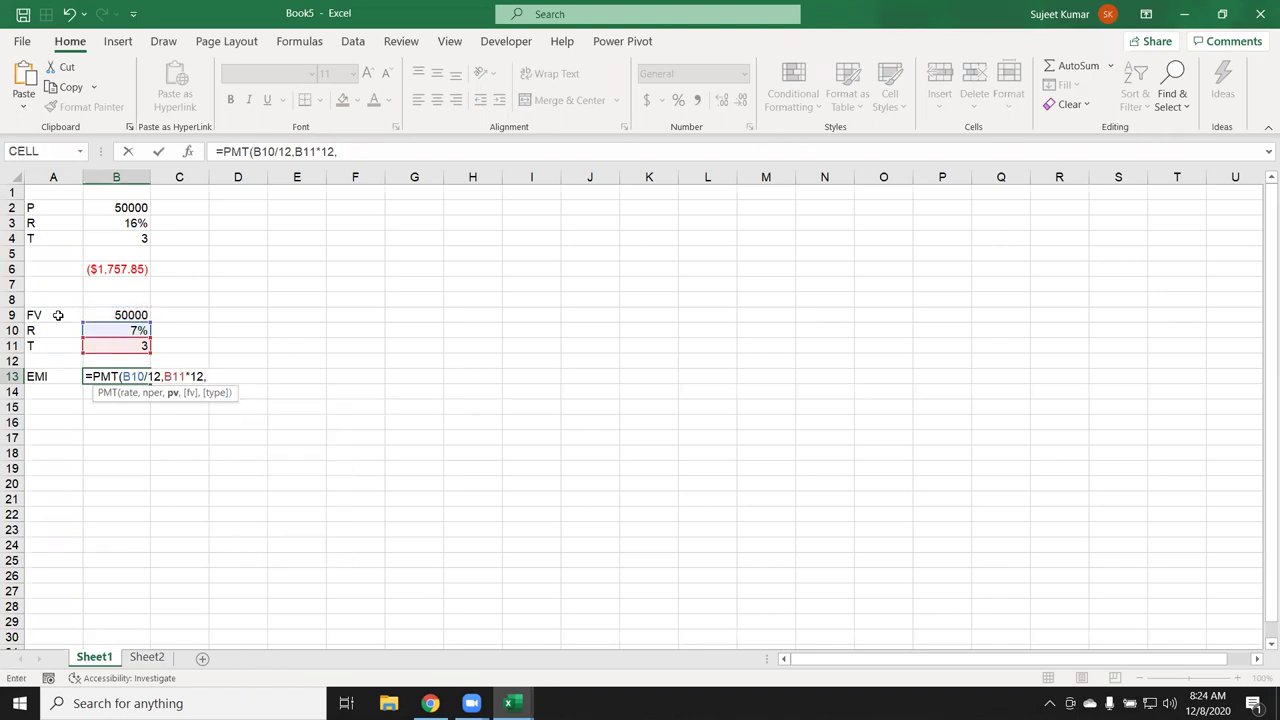
pyautogui.write(',')
pyautogui.press('Up')
pyautogui.press('Up')
pyautogui.press('Up')
pyautogui.press('Up')
pyautogui.press('Return')
pyautogui.press('Up')
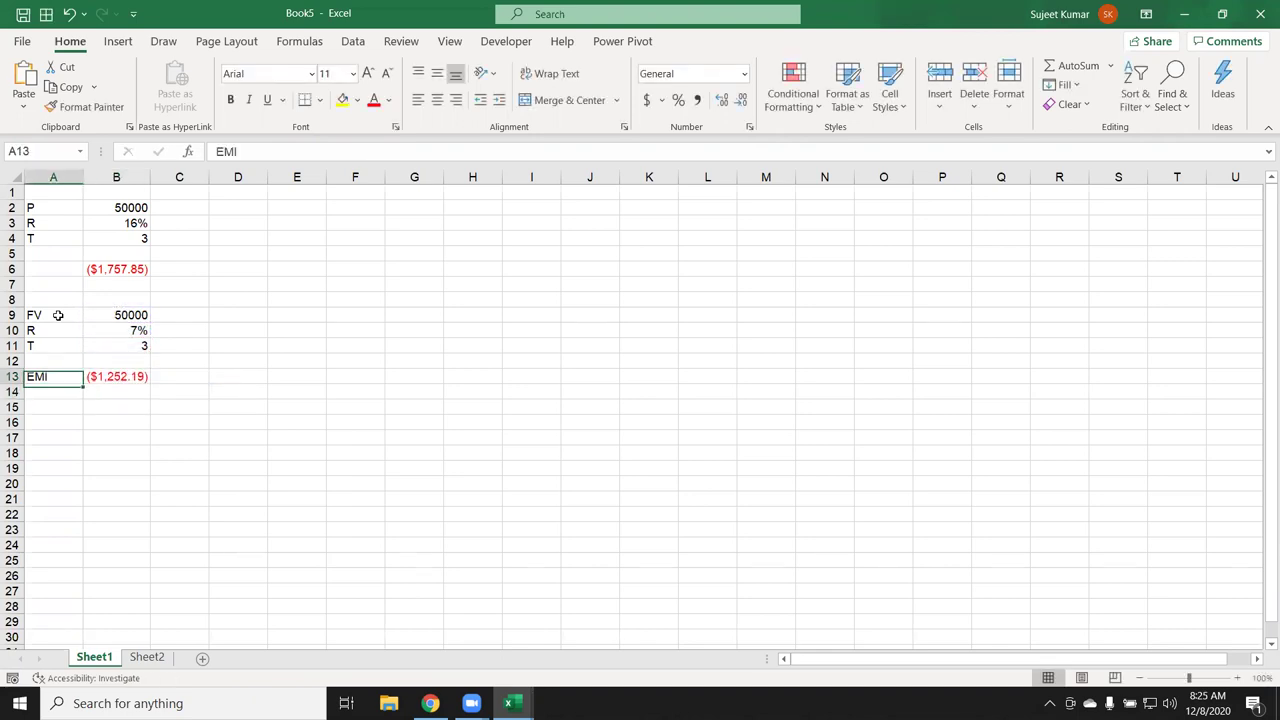
pyautogui.press('Right')
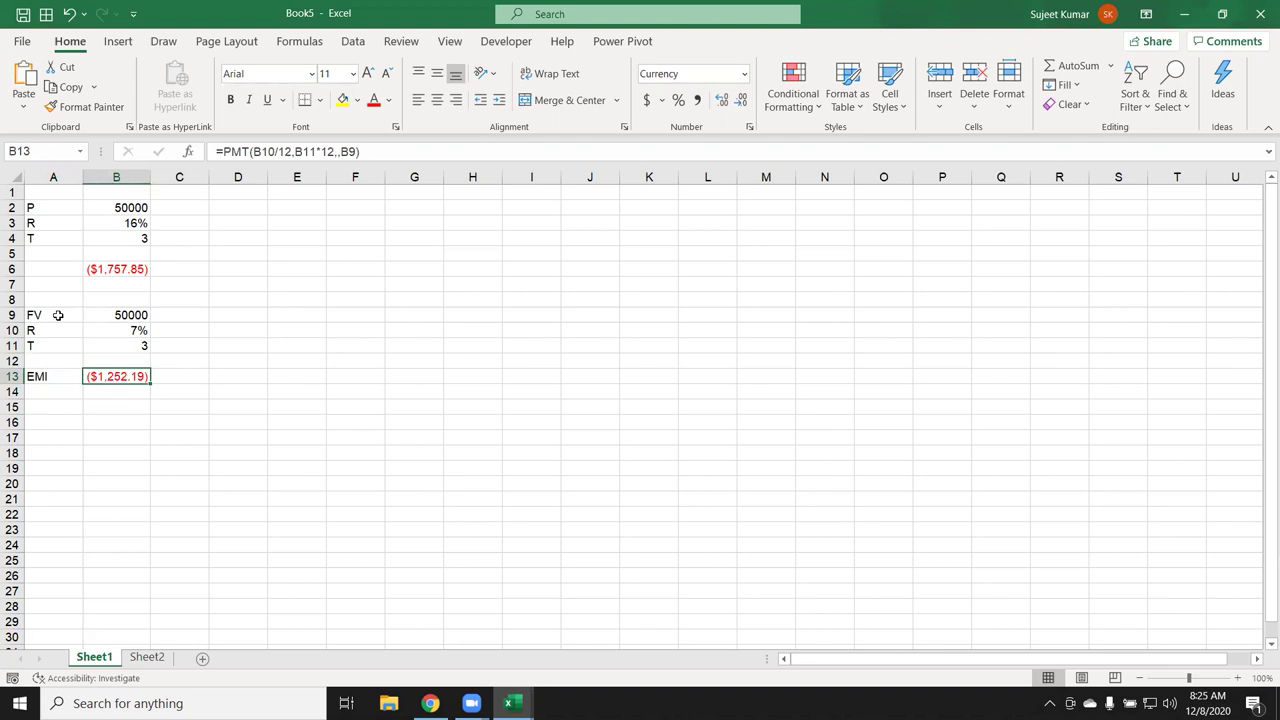
pyautogui.press('Down')
pyautogui.press('Down')
pyautogui.press('Down')
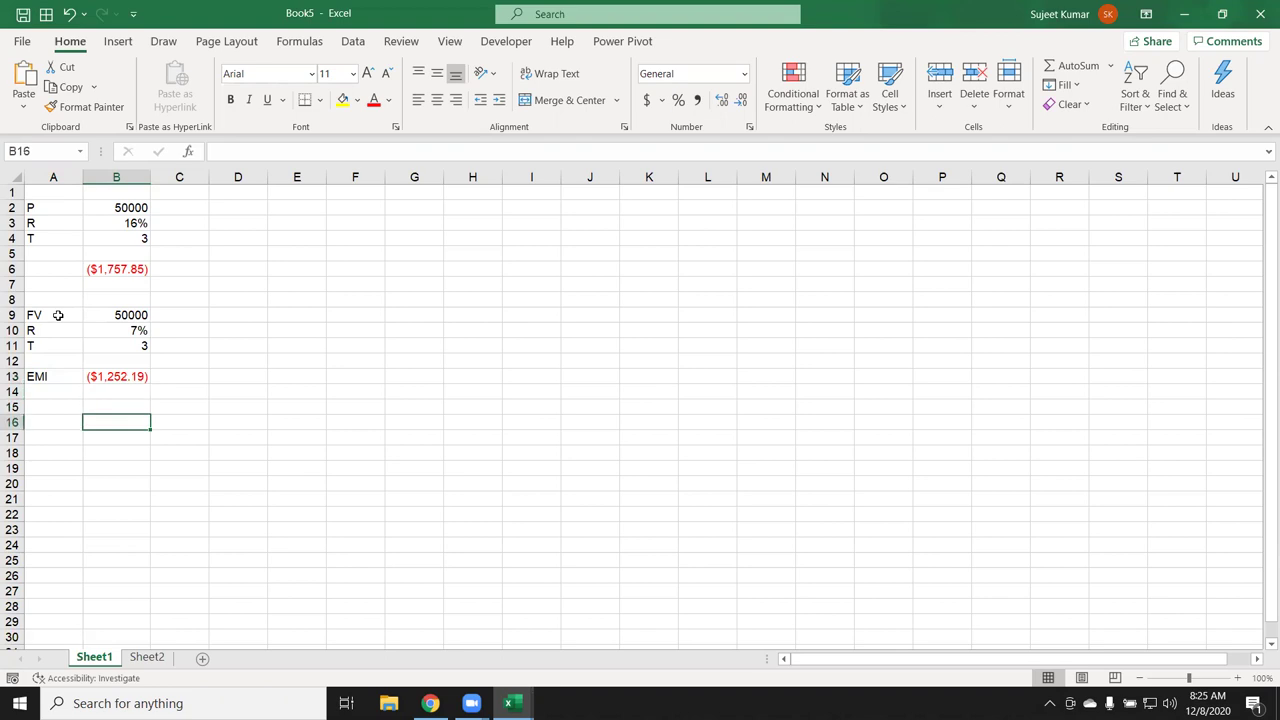
# Enter EMI 2000 in row 16 and R 10% in row 17 of the third block.
pyautogui.press('Left')
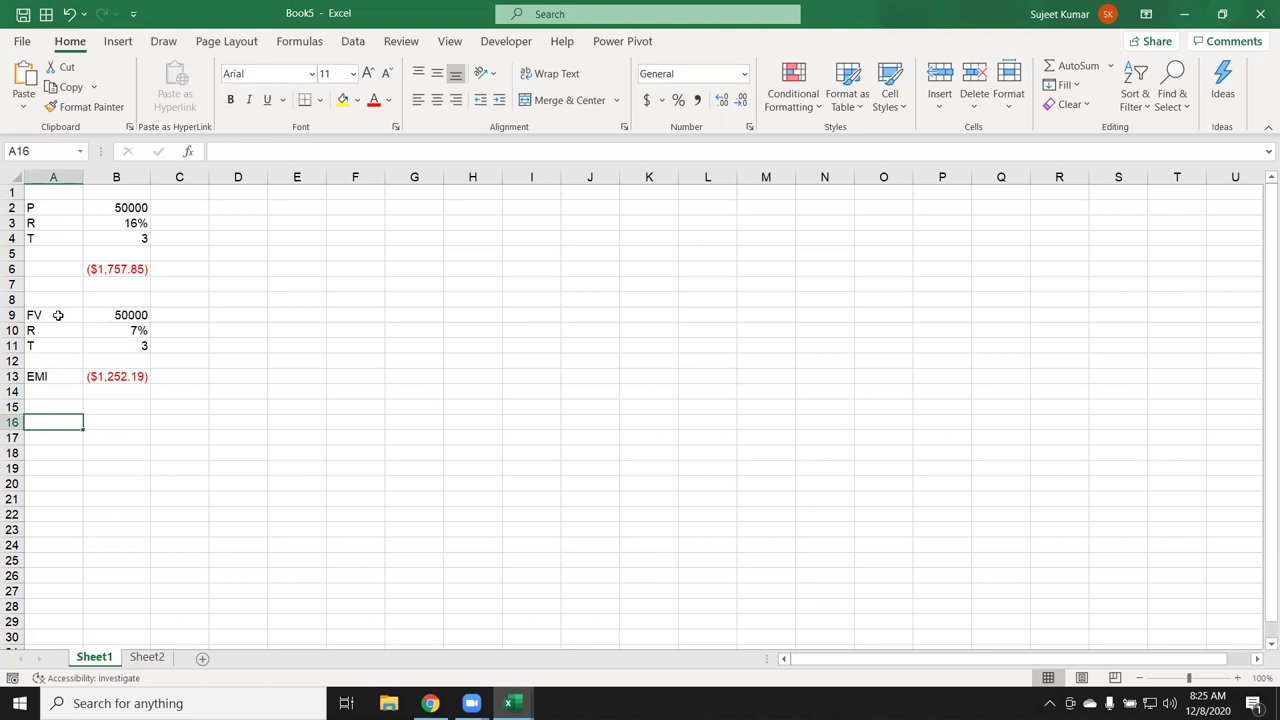
pyautogui.write('EMI')
pyautogui.press('Tab')
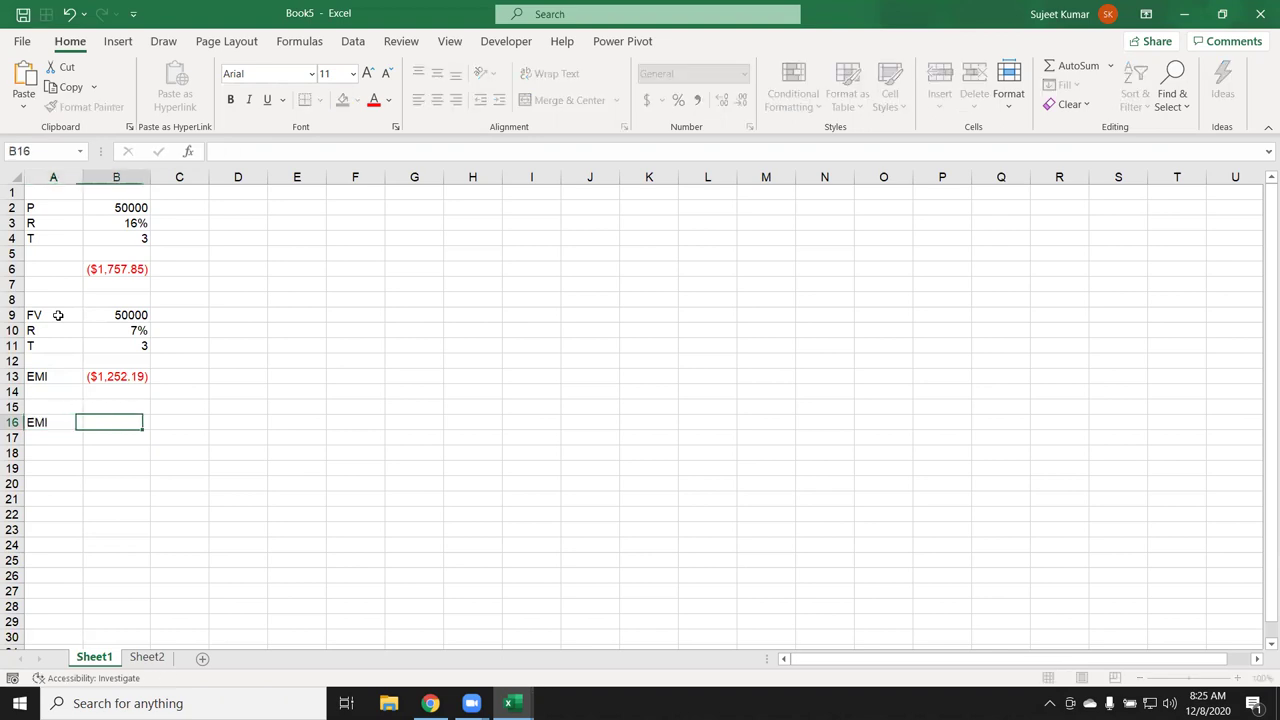
pyautogui.write('2000')
pyautogui.press('Return')
pyautogui.press('Return')
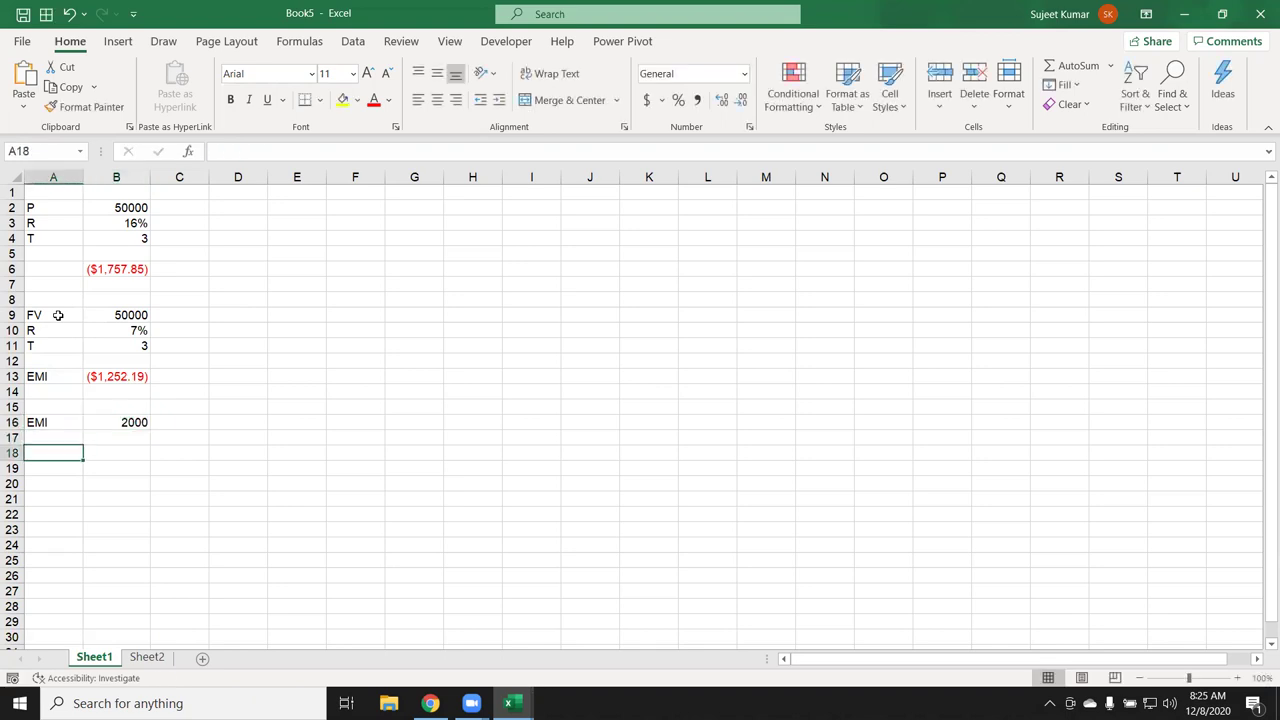
pyautogui.press('Up')
pyautogui.write('R')
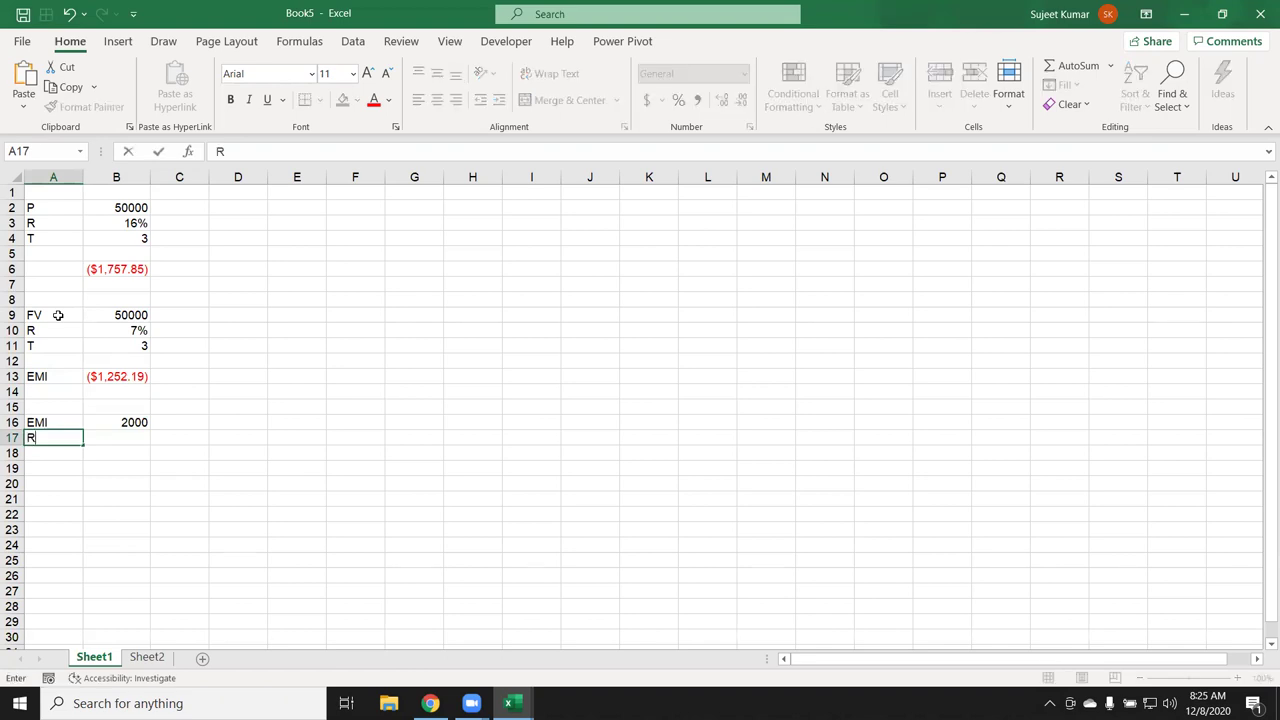
pyautogui.press('Tab')
pyautogui.write('10')
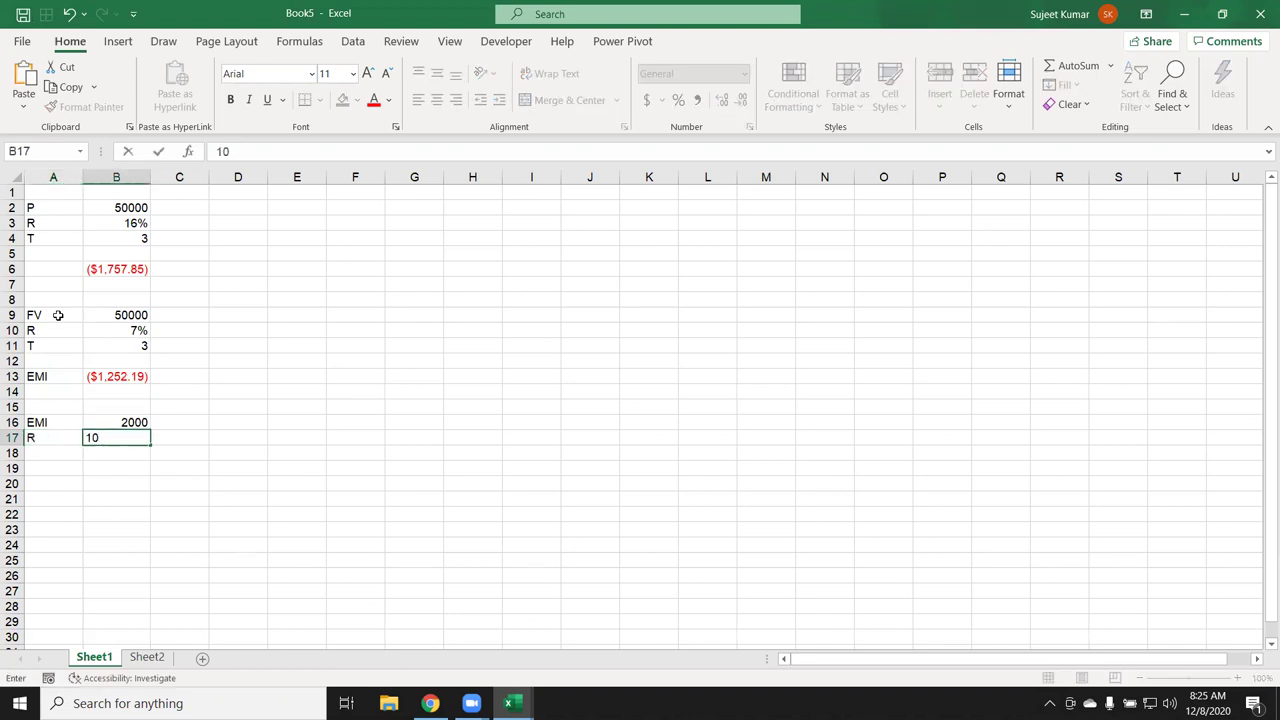
pyautogui.write('%')
pyautogui.press('Return')
# Add T with value 3 in row 18 and label A19 as FV.
pyautogui.write('T')
pyautogui.press('Tab')
pyautogui.write('3')
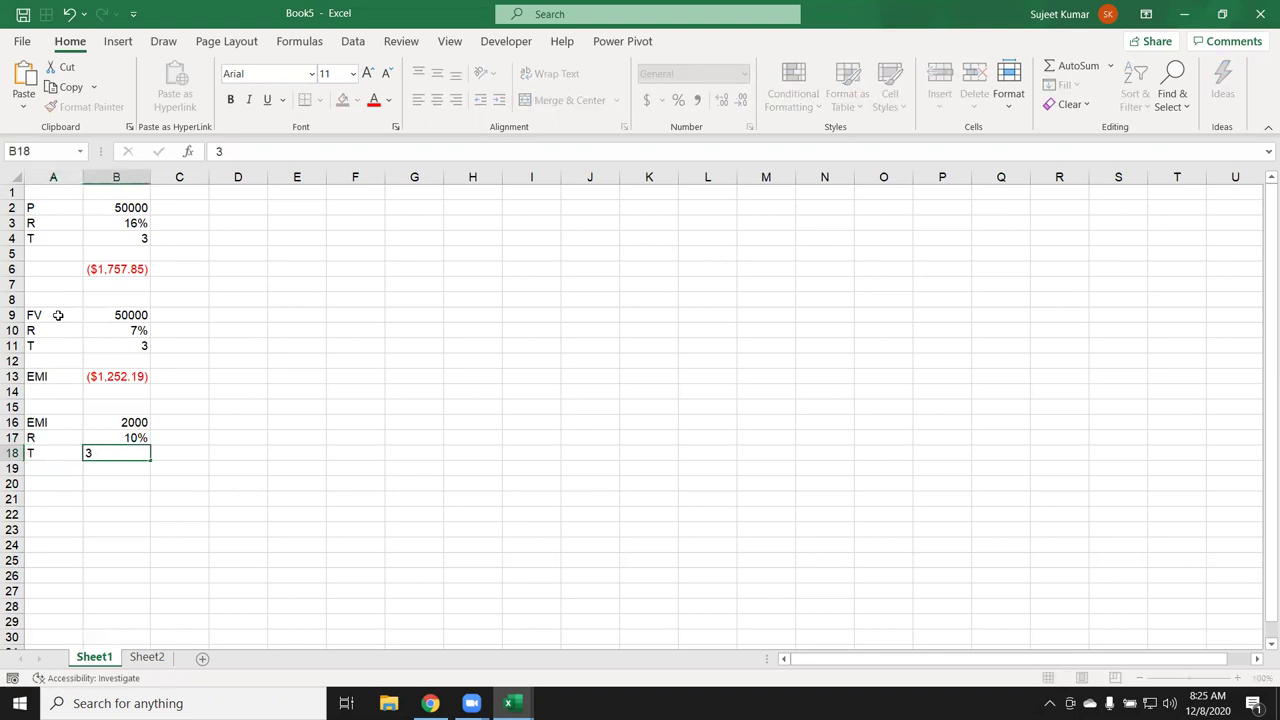
pyautogui.press('Down')
pyautogui.press('Down')
pyautogui.press('Up')
pyautogui.press('Left')
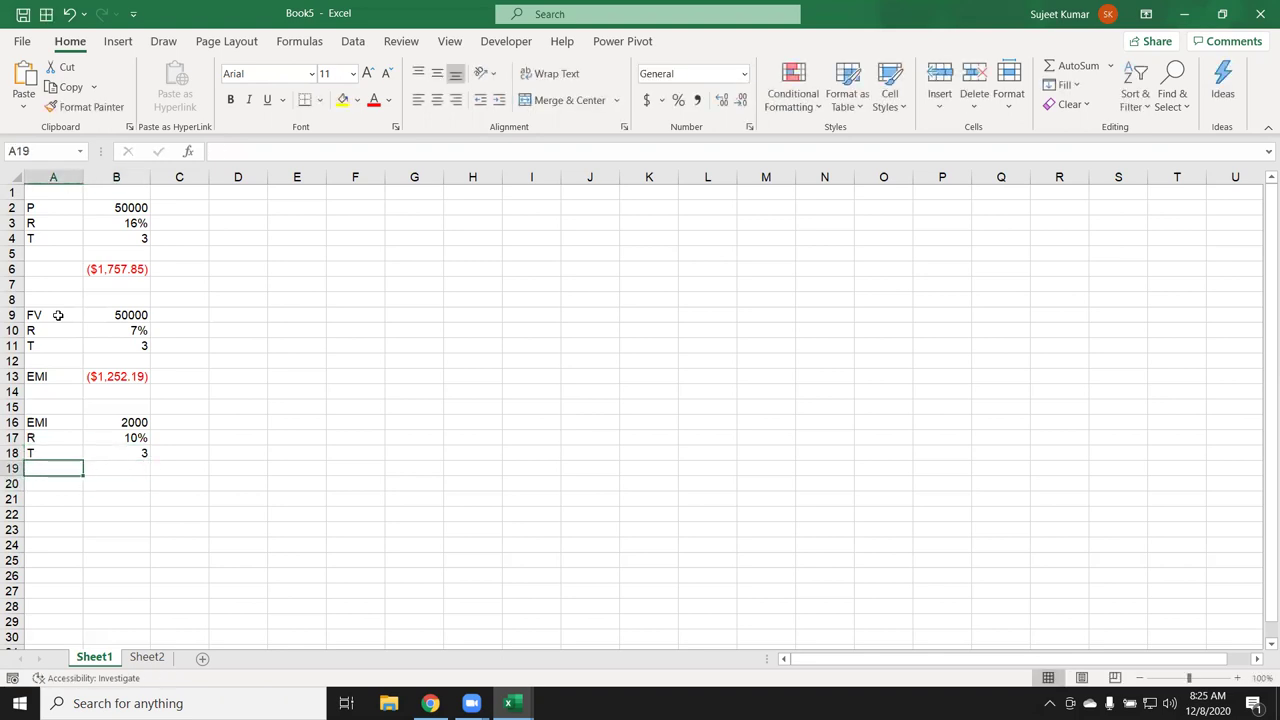
pyautogui.write('FV')
pyautogui.press('Tab')
# Enter =FV(B17/12,B18*12,B16) in B19, returning ($83,563.64).
pyautogui.write('=')
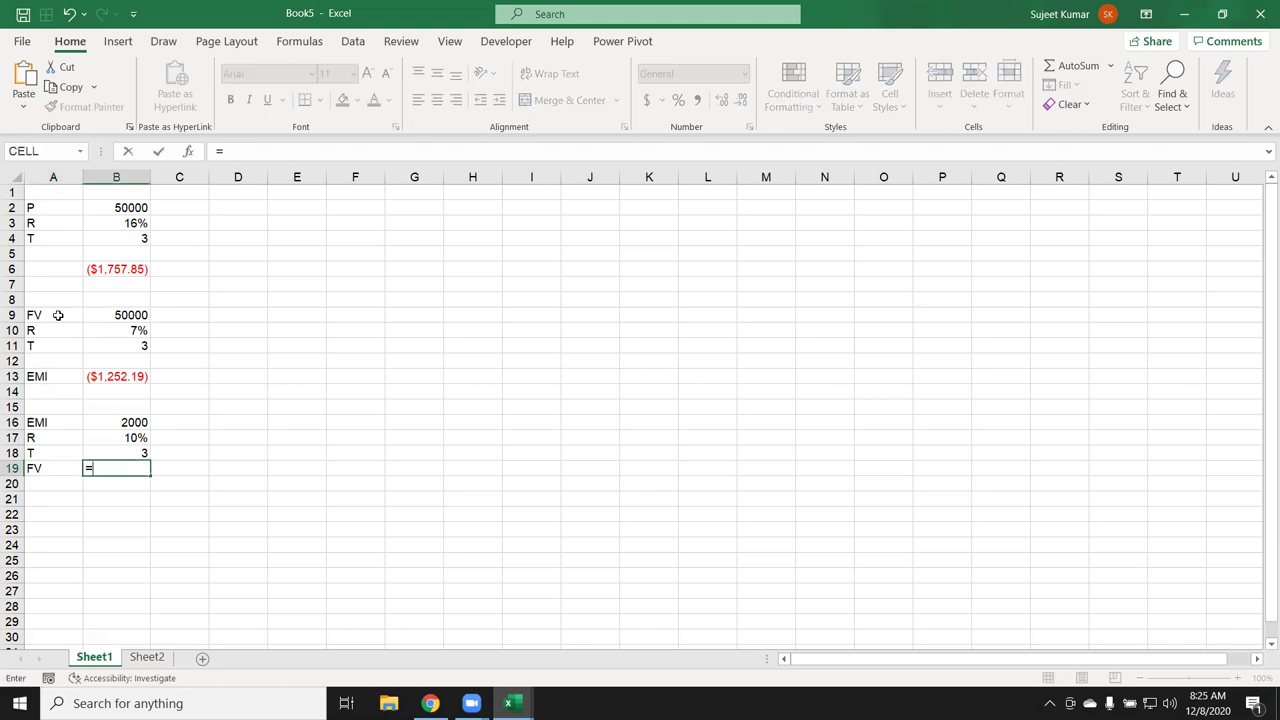
pyautogui.write('fv')
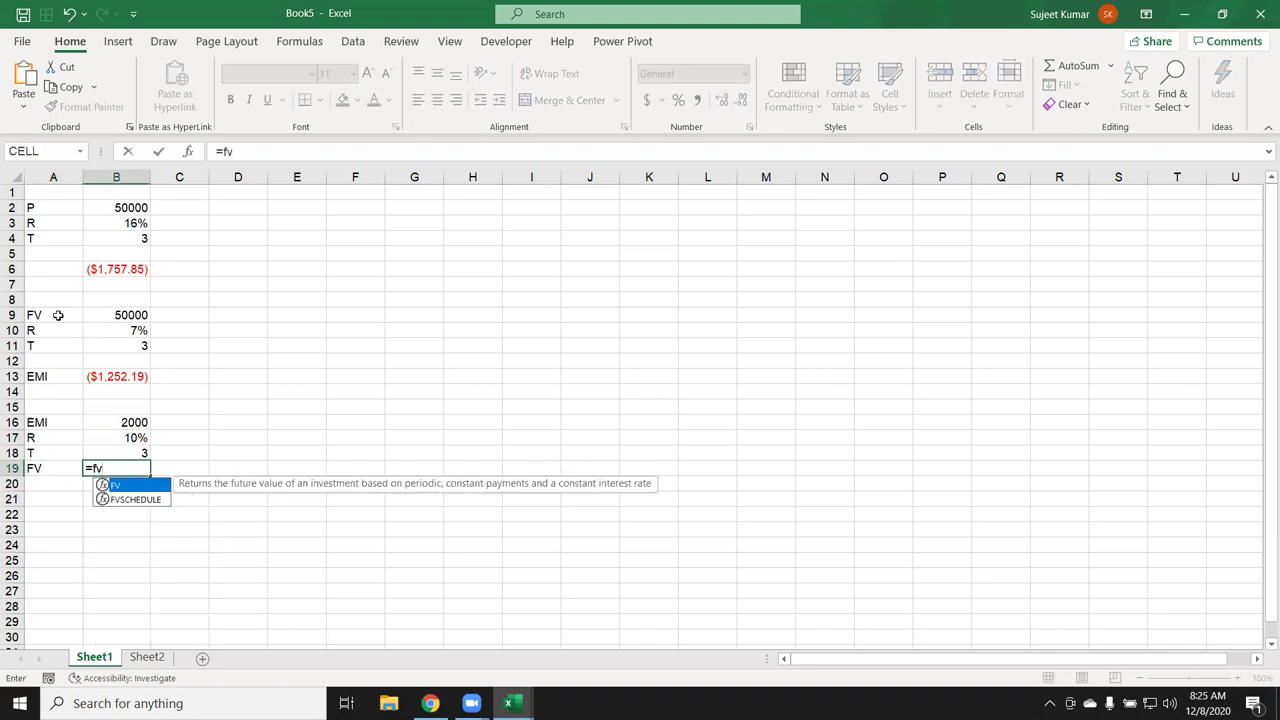
pyautogui.press('Tab')
pyautogui.press('Up')
pyautogui.press('Up')
pyautogui.write('/12,')
pyautogui.press('Up')
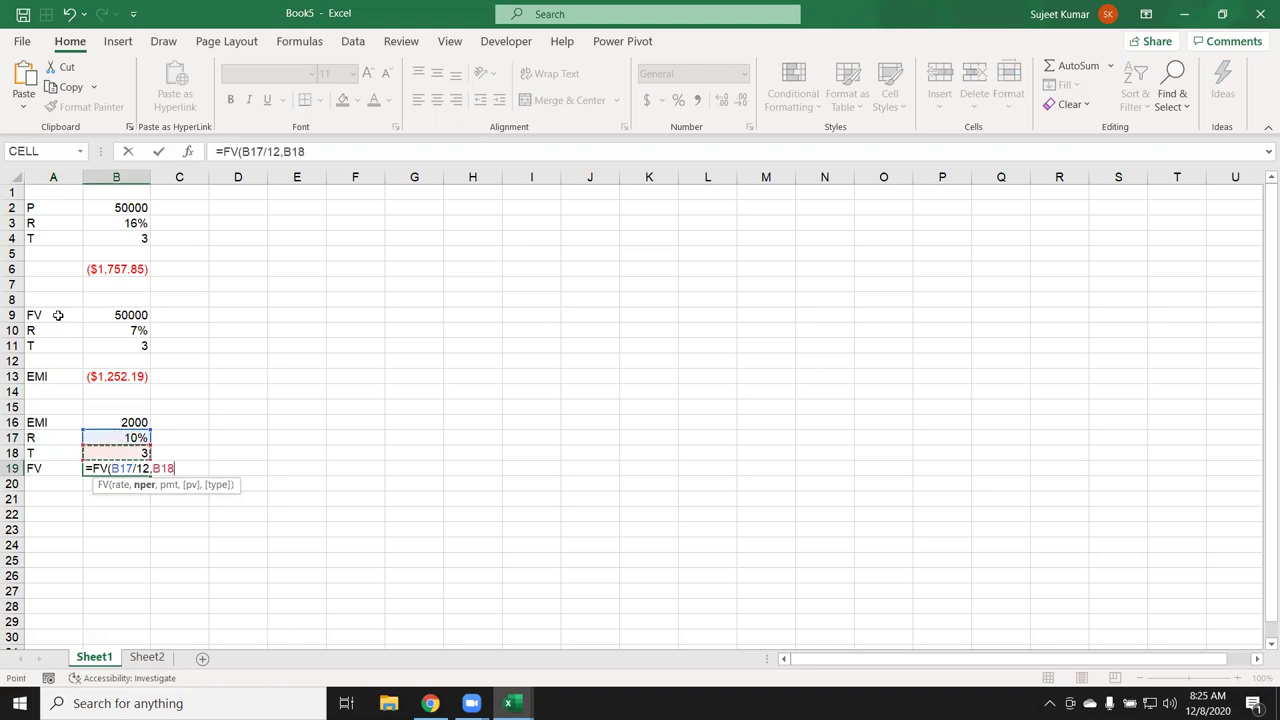
pyautogui.write('*12,')
pyautogui.press('Up')
pyautogui.press('Up')
pyautogui.press('Up')
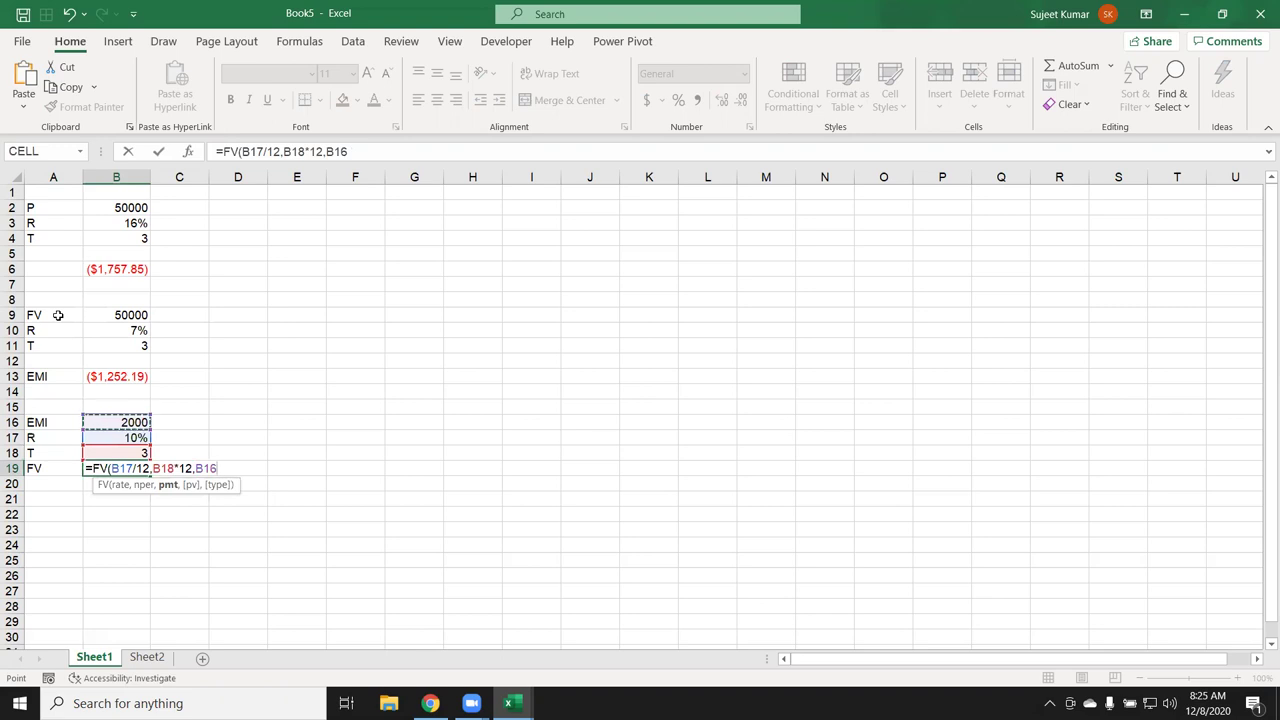
pyautogui.press('Return')
pyautogui.press('Up')
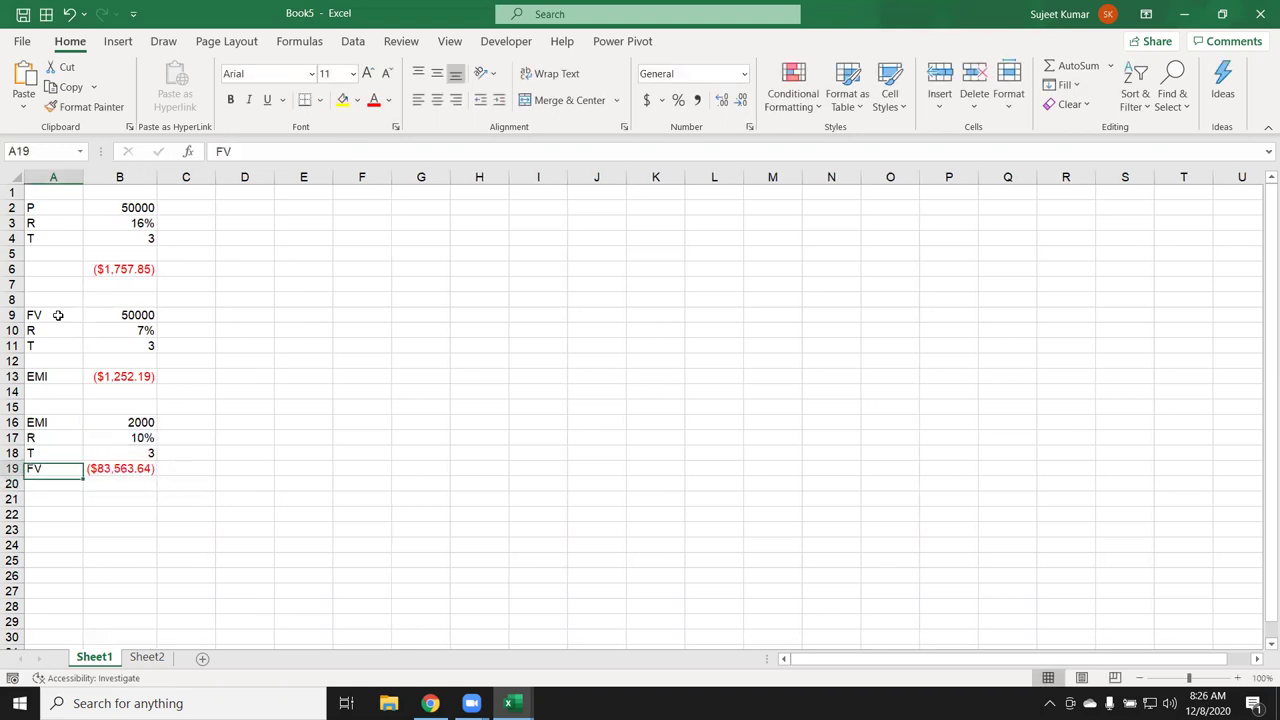
pyautogui.press('Right')
pyautogui.press('Up')
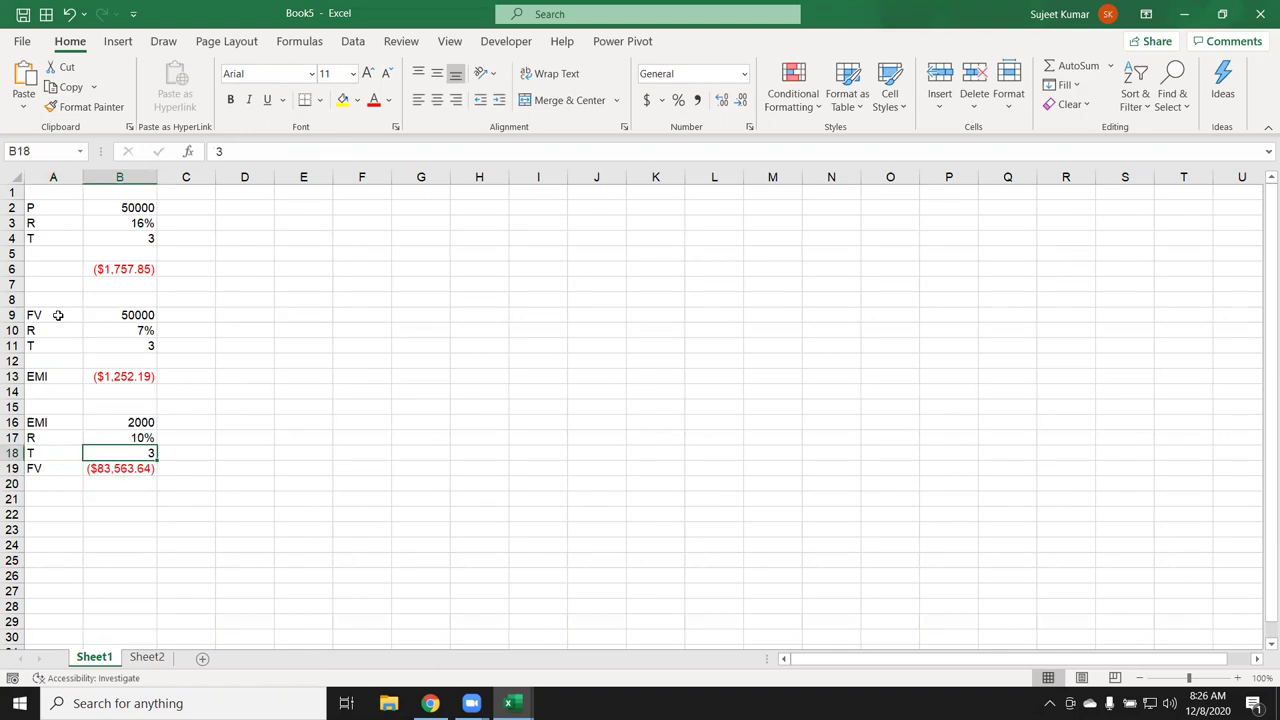
# Copy the R 10% and T 3 rows into A23:B24.
pyautogui.hotkey('shift', 'Left')
pyautogui.hotkey('shift', 'Up')
pyautogui.hotkey('ctrl', 'c')
pyautogui.press('Down')
pyautogui.press('Down')
pyautogui.press('Down')
pyautogui.press('Down')
pyautogui.press('Left')
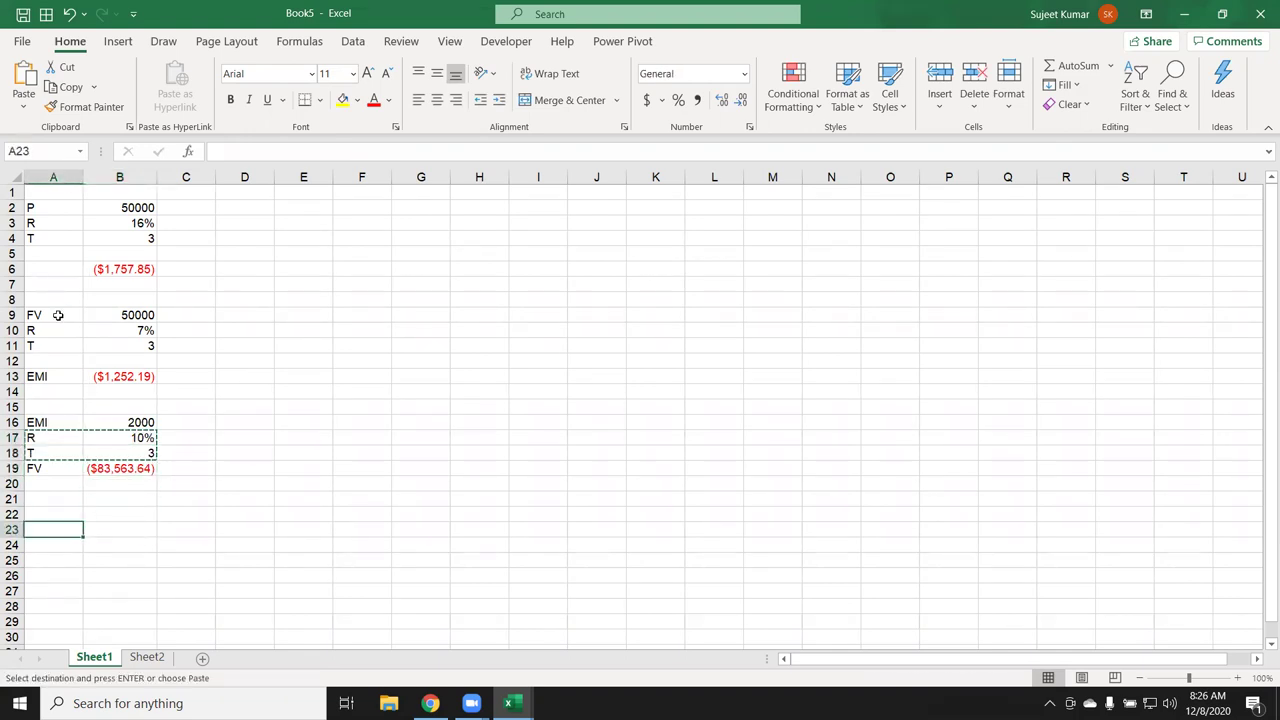
pyautogui.hotkey('ctrl', 'v')
pyautogui.press('Escape')
# Label A22 as P with a principal of 50000 in B22.
pyautogui.press('Up')
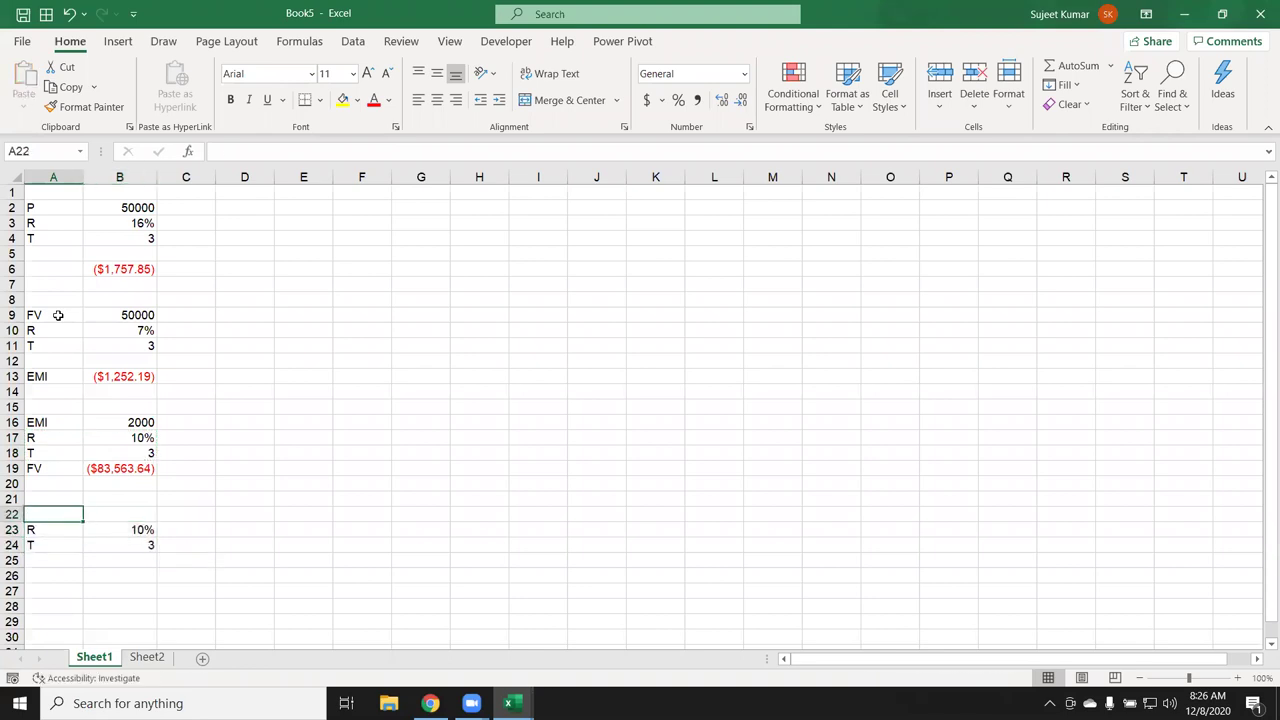
pyautogui.write('P')
pyautogui.press('Tab')
pyautogui.write('50000')
pyautogui.press('Return')
pyautogui.press('Down')
pyautogui.press('Down')
pyautogui.press('Down')
pyautogui.press('Tab')
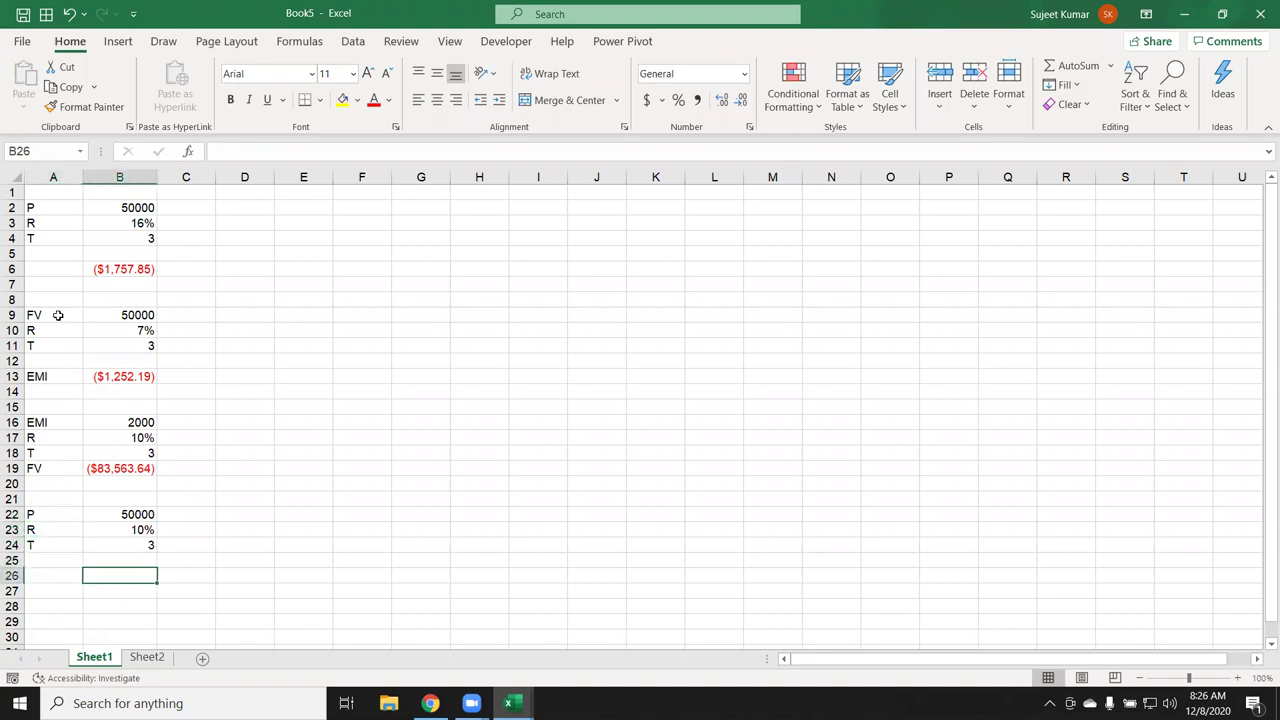
pyautogui.hotkey('alt', 'a')
pyautogui.press('t')
pyautogui.press('Return')
pyautogui.press('Up')
pyautogui.press('Left')
# Enter =FV(B23/12,B24*12,B22) in B25, returning ($2,089,091.05).
pyautogui.press('Right')
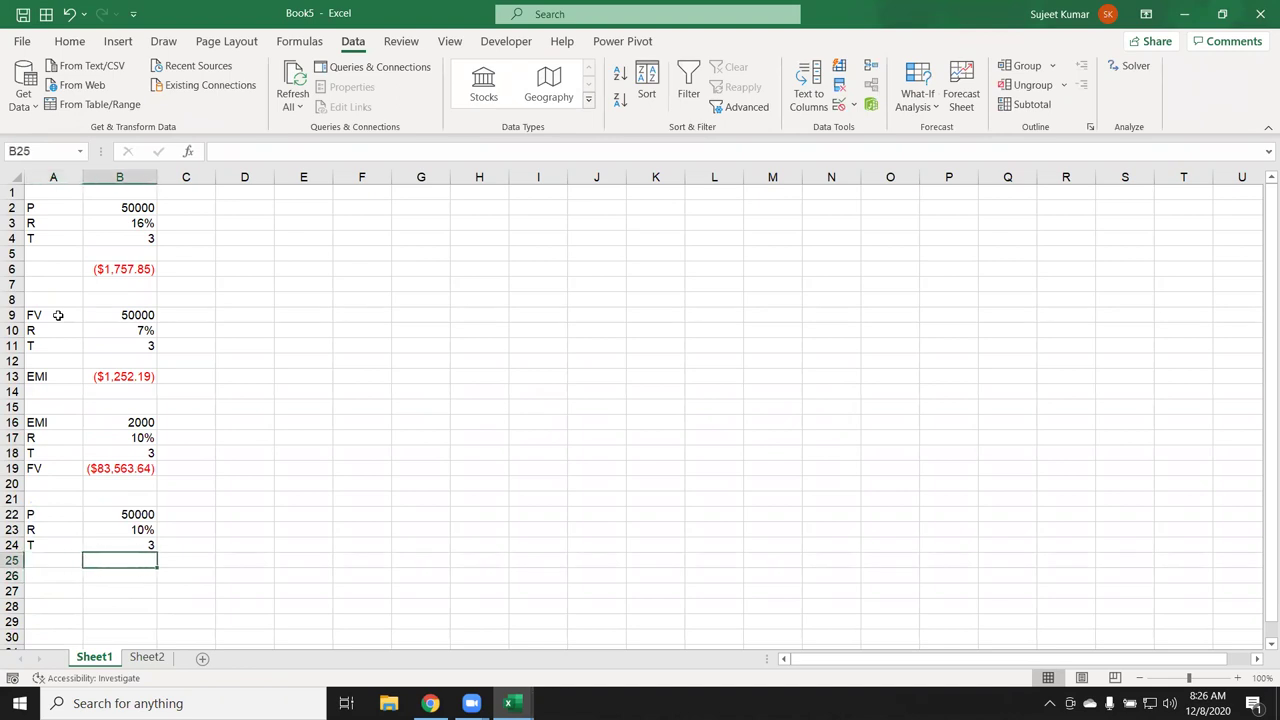
pyautogui.write('=fv')
pyautogui.press('Tab')
pyautogui.press('Tab')
pyautogui.press('Up')
pyautogui.press('Up')
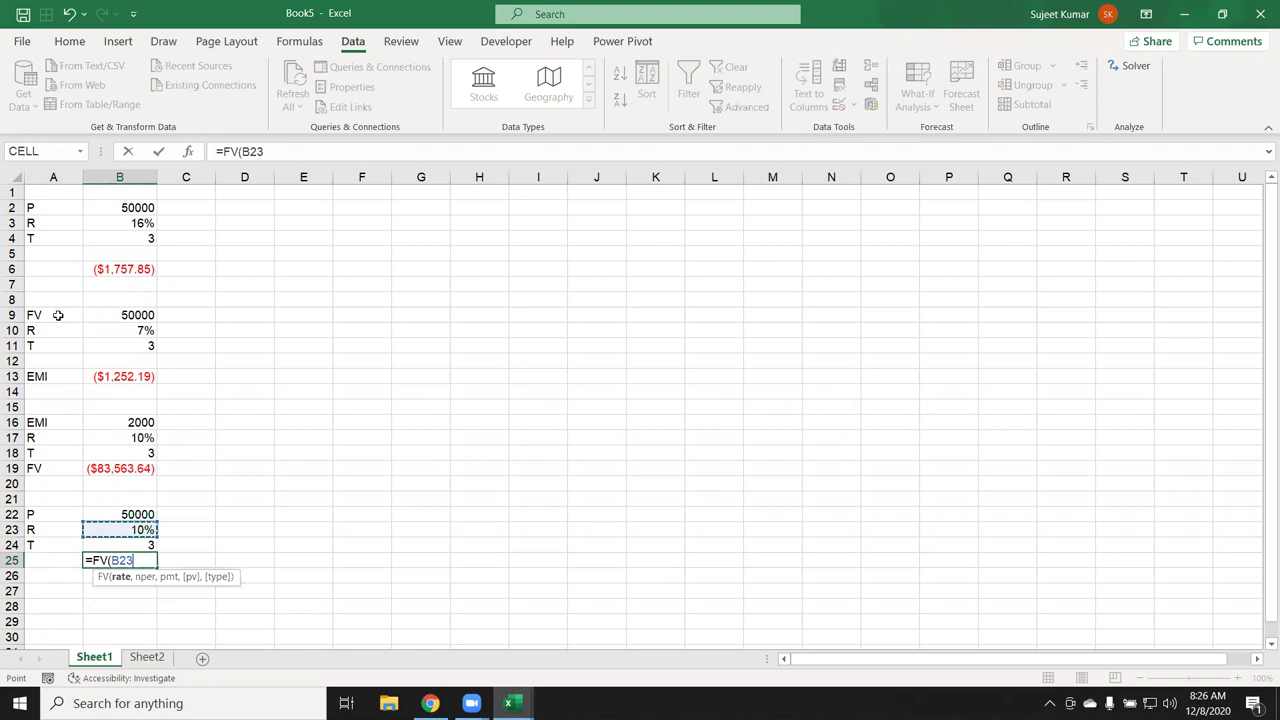
pyautogui.write('/12,')
pyautogui.press('Up')
pyautogui.write('*12,')
pyautogui.press('Up')
pyautogui.press('Up')
pyautogui.press('Up')
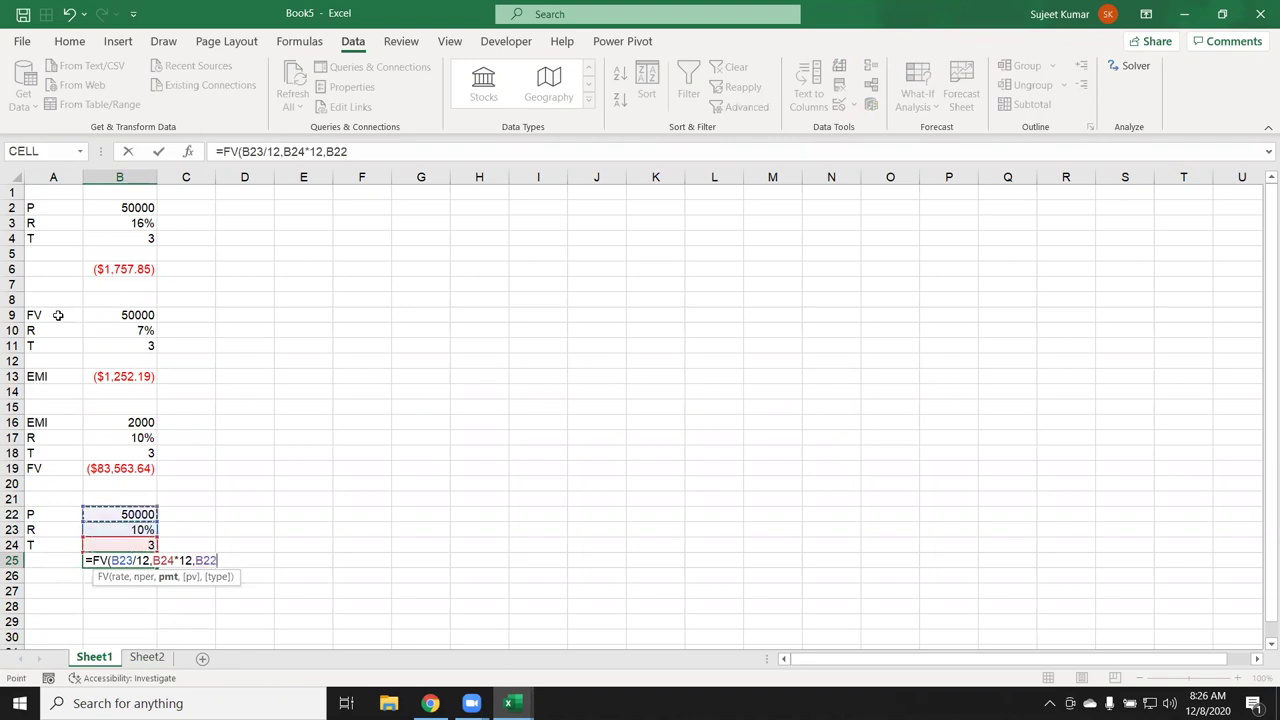
pyautogui.press('Return')
# Review the B25 formula with F2, then compare it to the B19 FV formula.
pyautogui.press('Up')
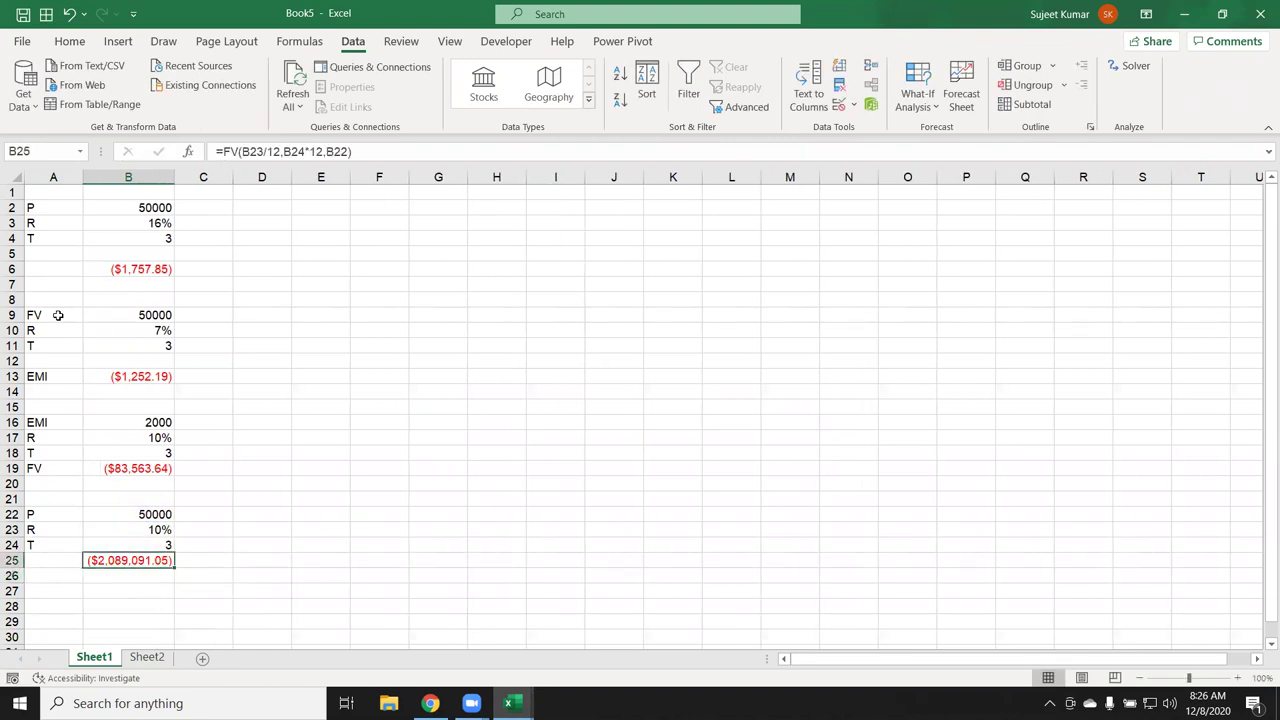
pyautogui.press('Up')
pyautogui.press('Up')
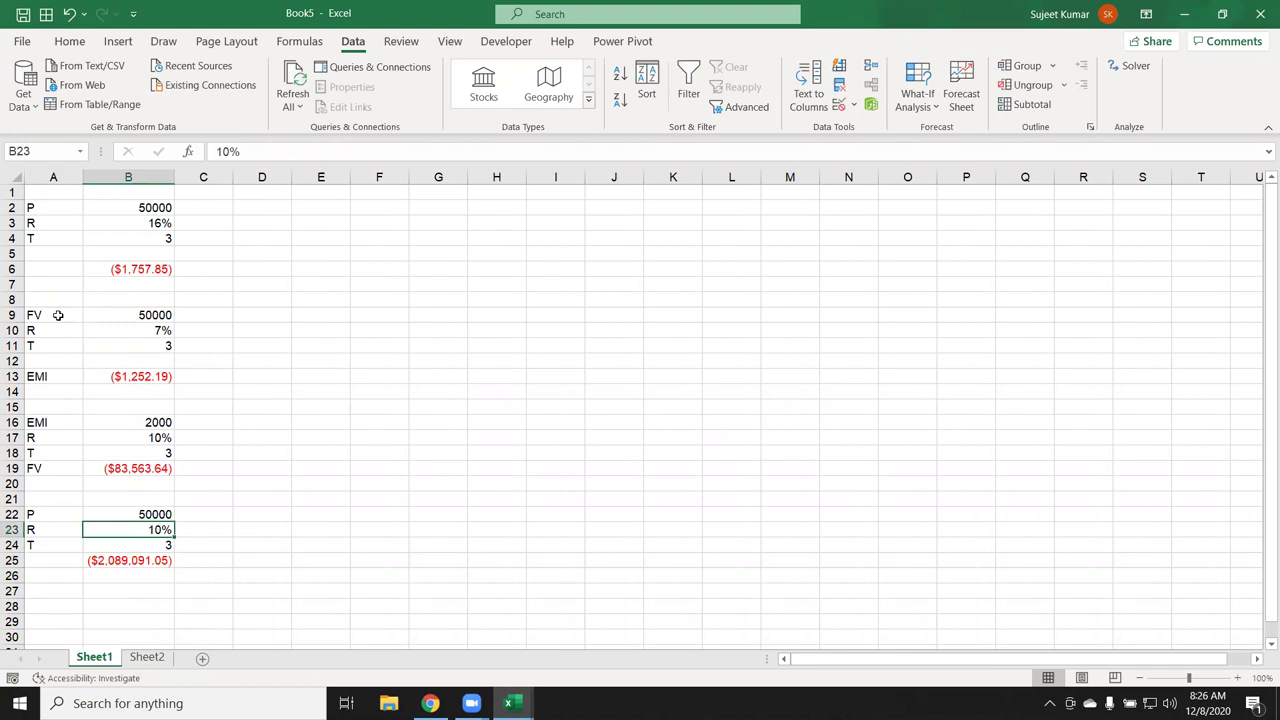
pyautogui.press('Down')
pyautogui.press('Down')
pyautogui.press('F2')
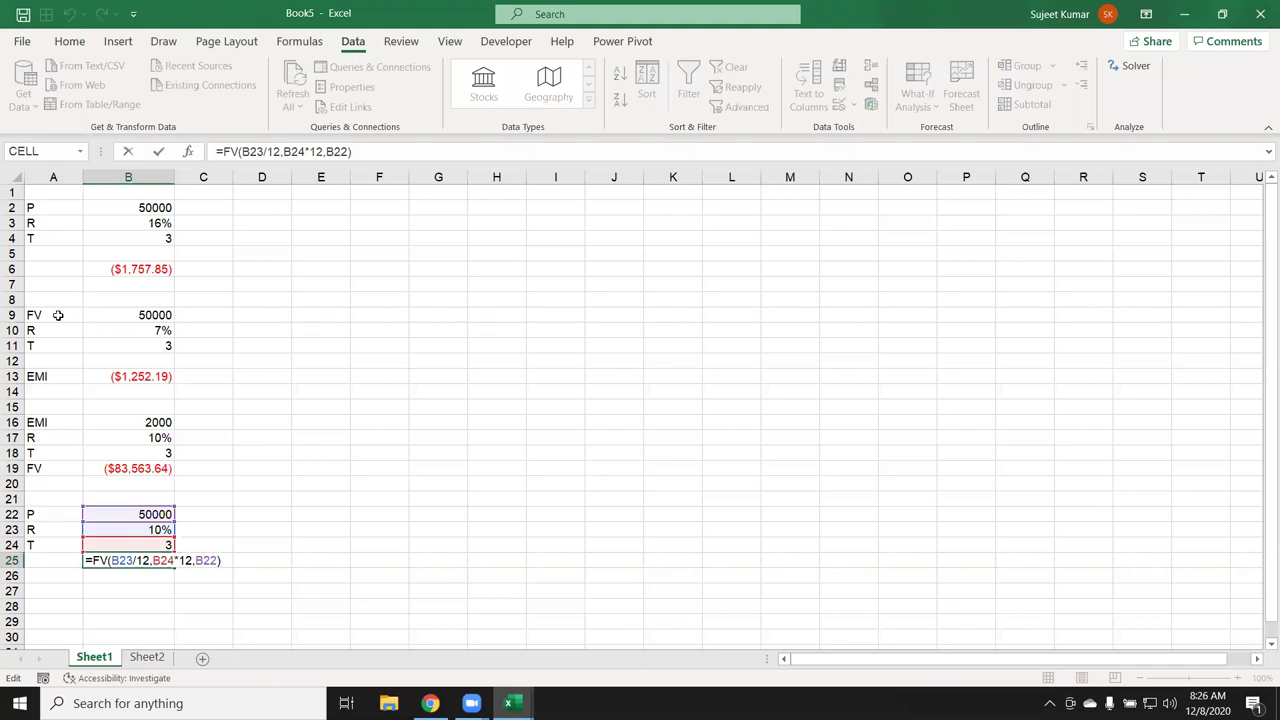
pyautogui.hotkey('ctrl', 'Return')
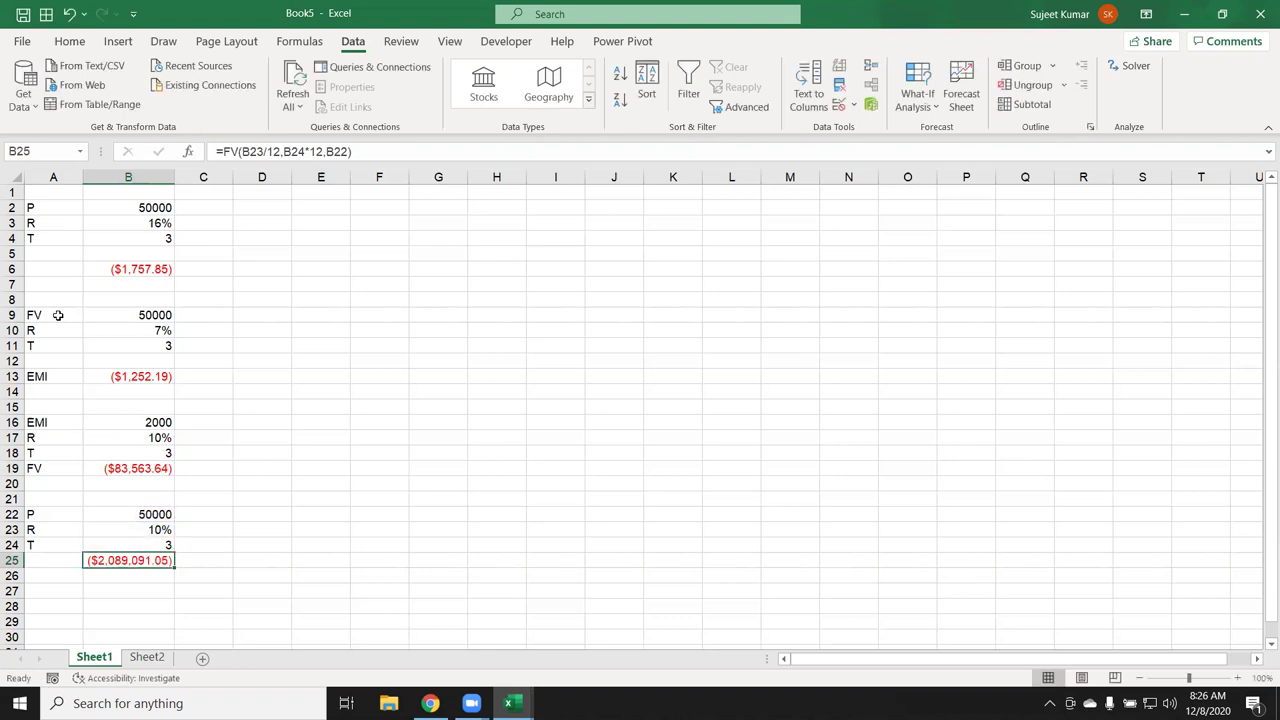
pyautogui.press('Down')
pyautogui.press('Down')
pyautogui.press('Down')
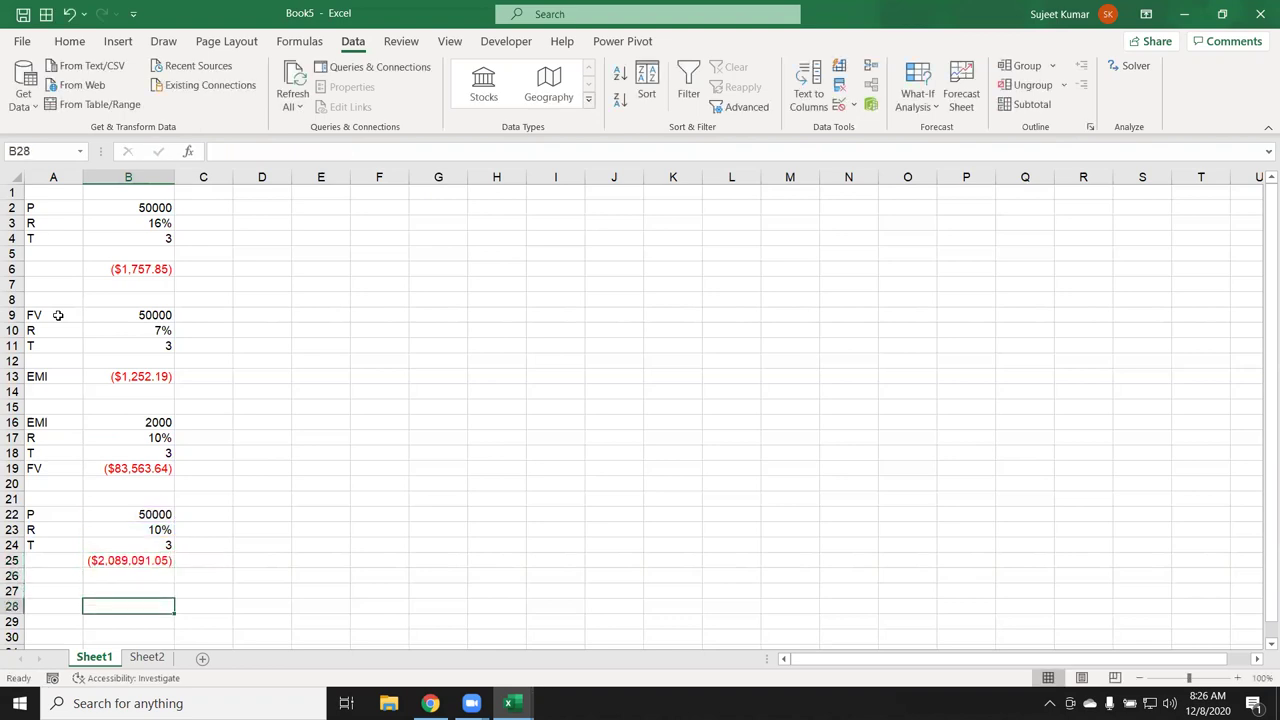
pyautogui.press('Up')
pyautogui.press('Up')
pyautogui.press('Up')
pyautogui.press('Up')
pyautogui.press('Up')
pyautogui.press('Up')
pyautogui.press('Up')
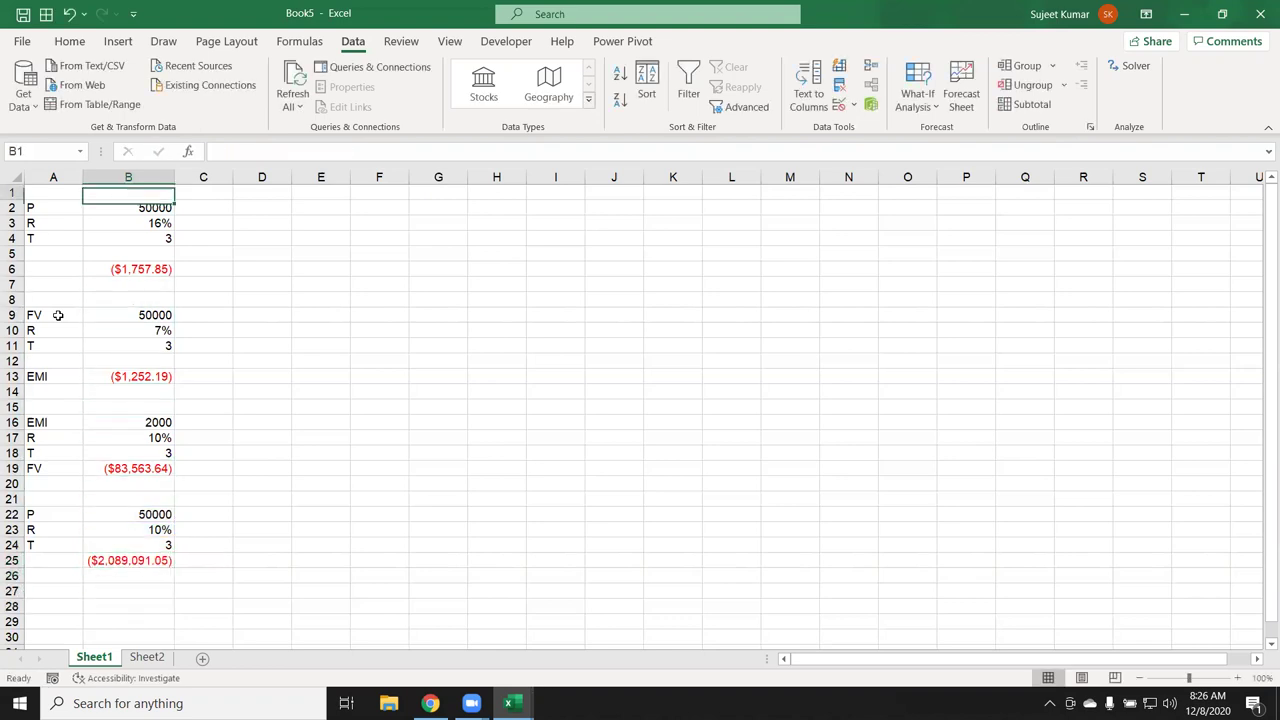
pyautogui.press('Down')
pyautogui.press('Down')
pyautogui.press('Down')
pyautogui.press('Down')
pyautogui.press('Down')
pyautogui.press('Down')
pyautogui.press('Down')
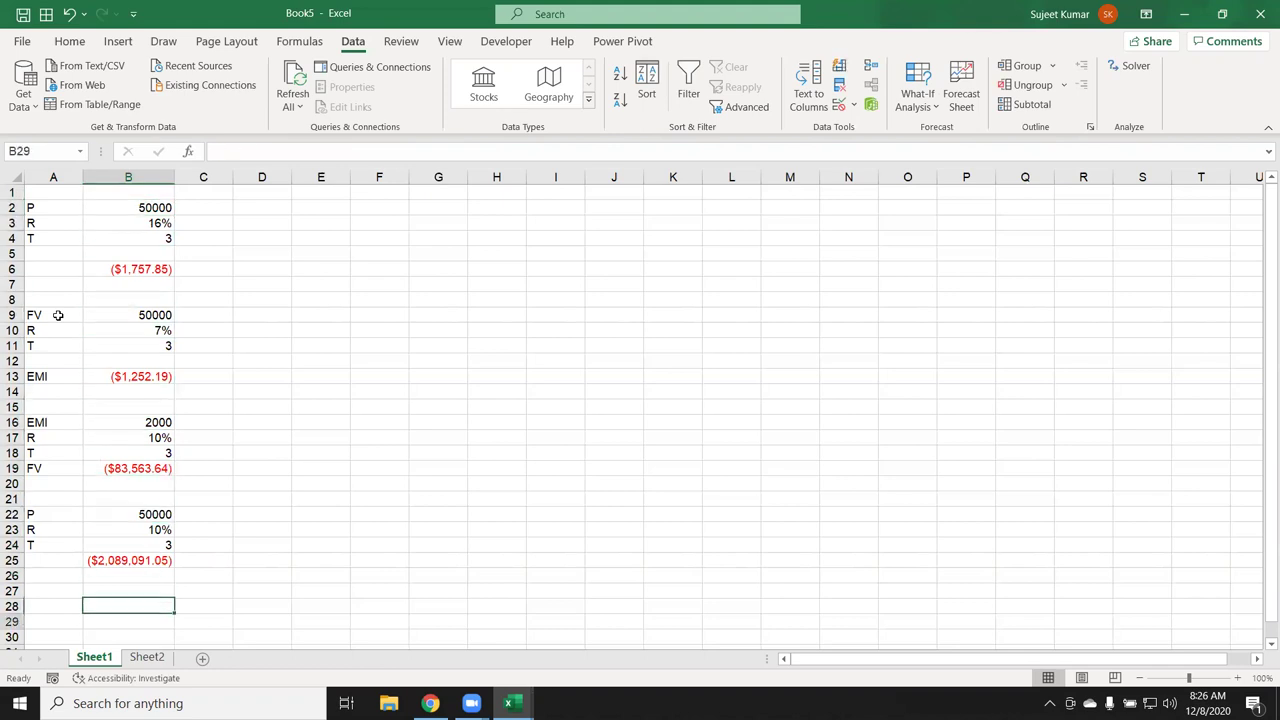
pyautogui.press('Up')
pyautogui.press('Up')
pyautogui.press('Up')
pyautogui.press('Up')
pyautogui.press('Up')
pyautogui.press('Up')
pyautogui.press('Up')
pyautogui.press('Up')
pyautogui.press('Up')
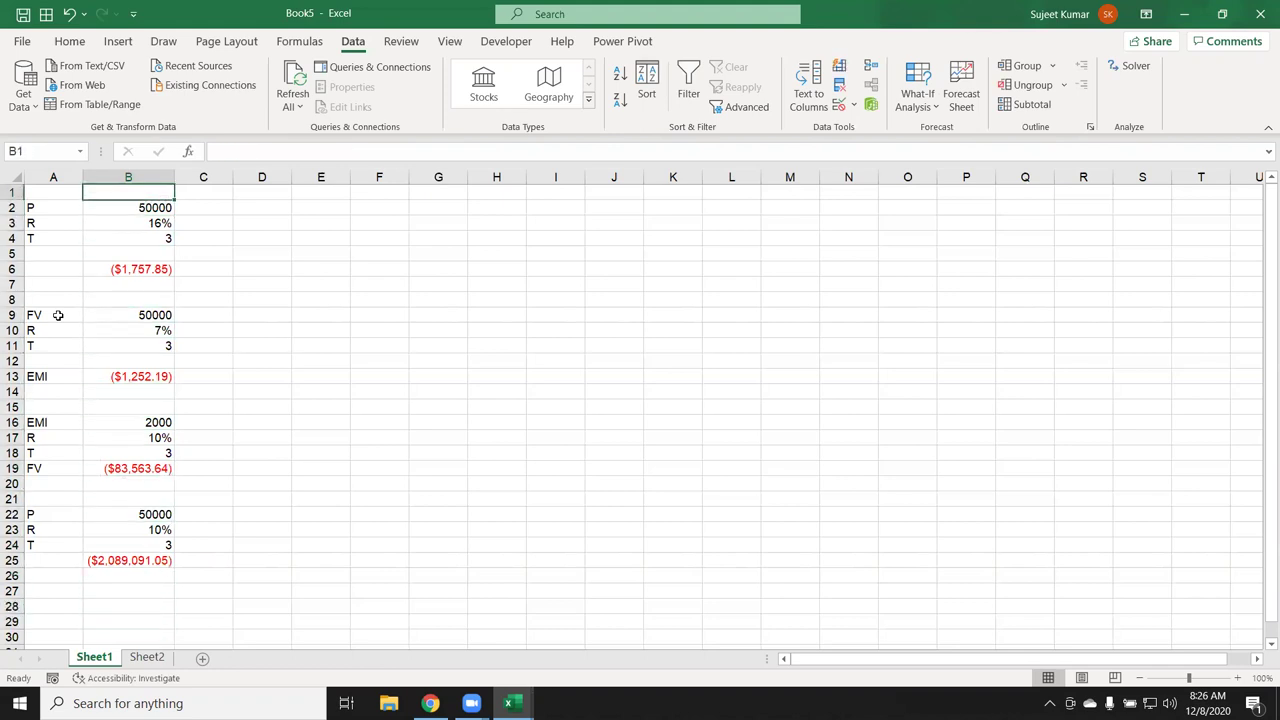
pyautogui.press('Down')
pyautogui.press('Down')
pyautogui.press('Down')
pyautogui.press('Down')
pyautogui.press('Down')
pyautogui.press('Down')
pyautogui.press('Down')
pyautogui.press('Down')
pyautogui.press('Down')
pyautogui.press('Down')
pyautogui.press('Down')
pyautogui.press('Down')
pyautogui.press('Down')
pyautogui.press('Down')
pyautogui.press('Down')
pyautogui.press('Down')
pyautogui.press('Down')
pyautogui.press('Down')
pyautogui.press('Down')
pyautogui.press('Down')
pyautogui.press('Down')
pyautogui.press('Down')
pyautogui.press('Down')
pyautogui.press('Down')
pyautogui.press('Up')
pyautogui.press('Up')
pyautogui.press('Up')
pyautogui.press('Up')
pyautogui.press('Up')
pyautogui.press('Up')
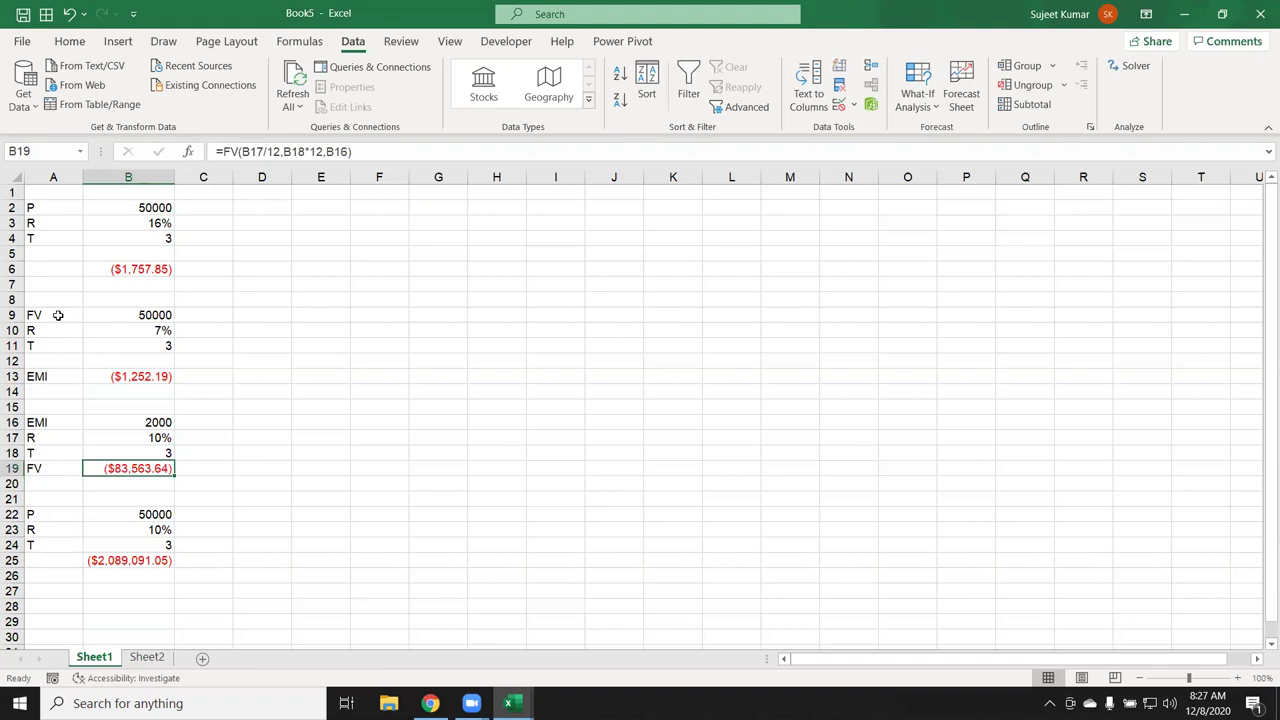
pyautogui.press('Up')
pyautogui.press('Up')
# Mark C24 with a "?" beside the T value.
pyautogui.press('Right')
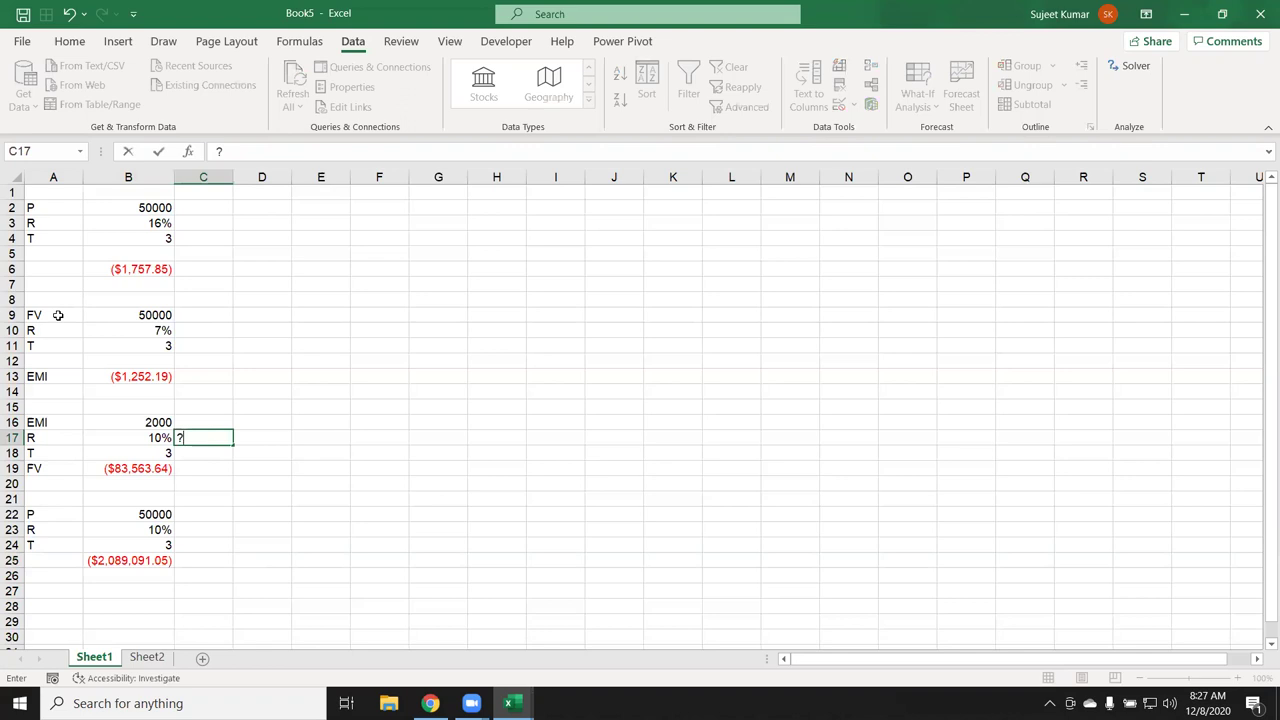
pyautogui.press('Down')
pyautogui.press('Down')
pyautogui.press('Down')
pyautogui.press('Down')
pyautogui.press('Down')
pyautogui.press('Down')
pyautogui.press('Down')
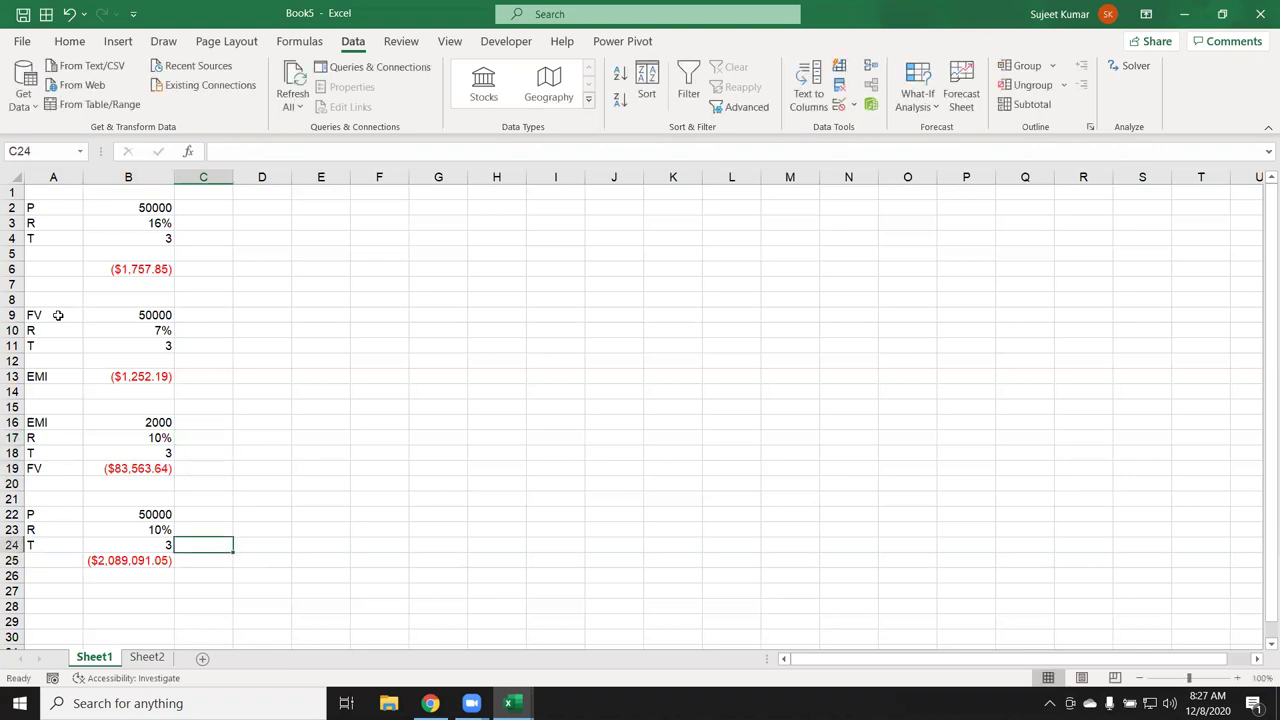
pyautogui.write('?')
pyautogui.press('Return')
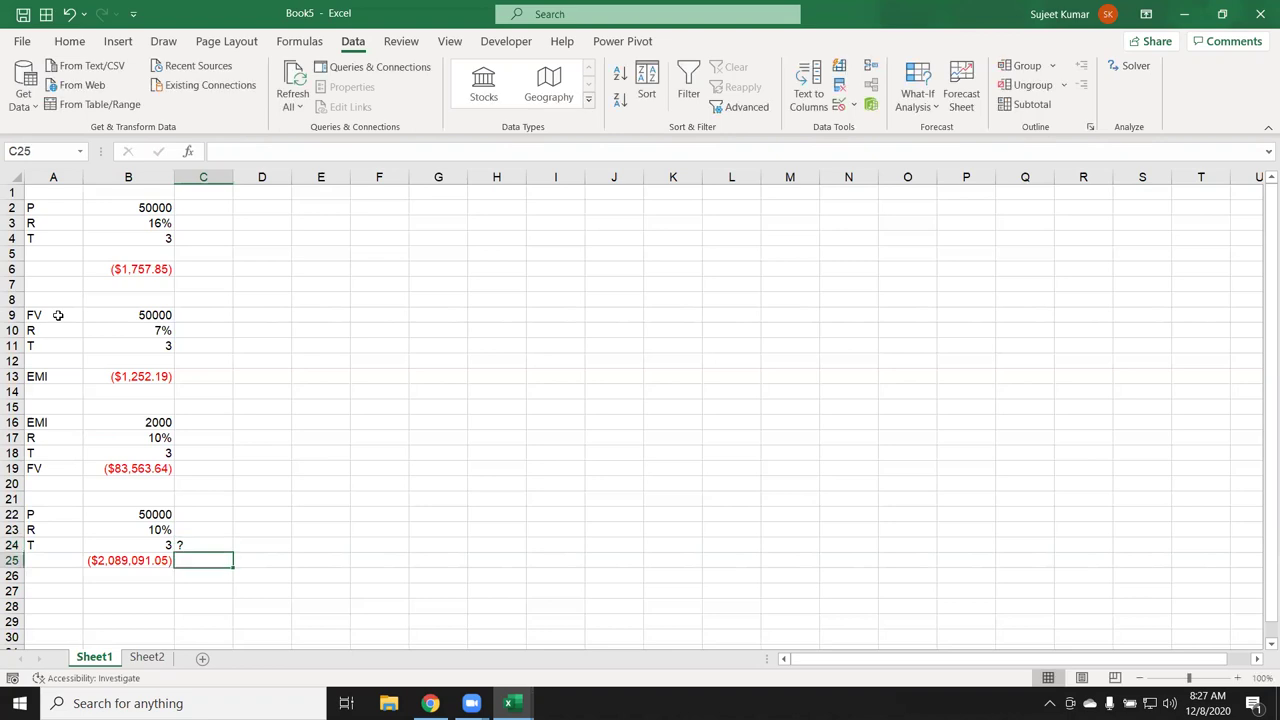
# Start a RATE formula in C25 with B24/12 as the first argument.
pyautogui.write('=rat')
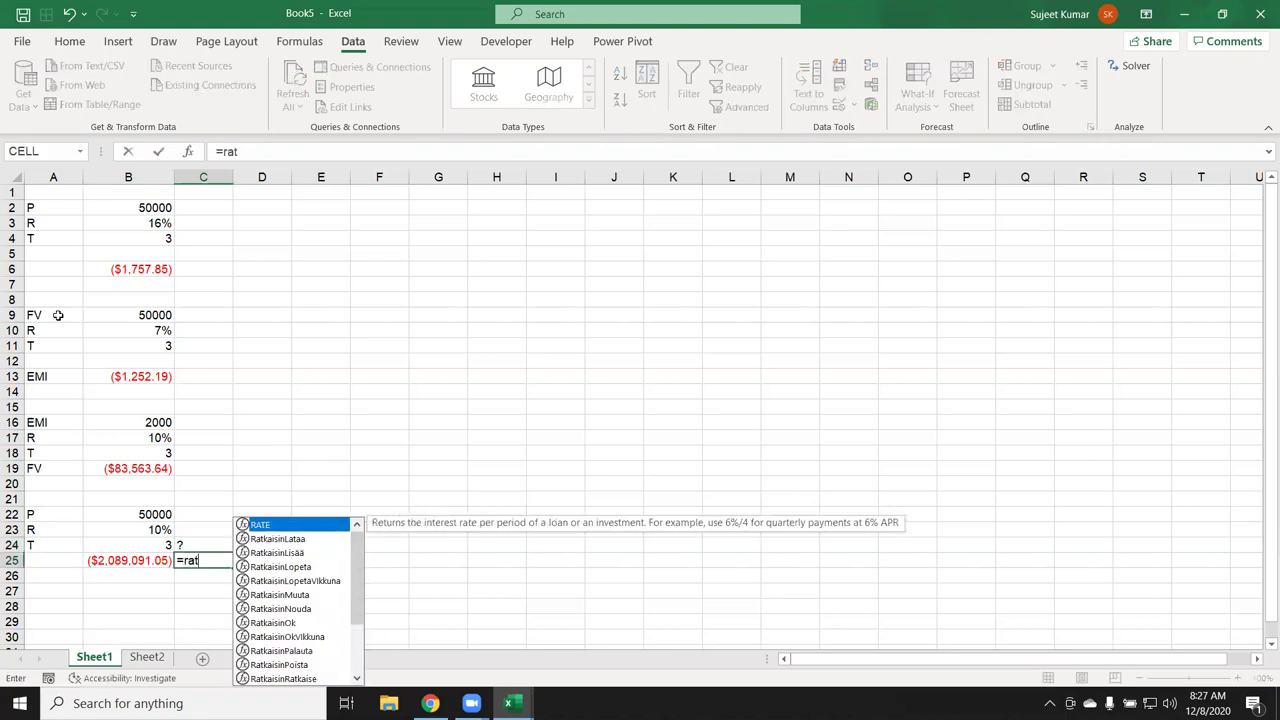
pyautogui.press('Tab')
pyautogui.press('Left')
pyautogui.press('Up')
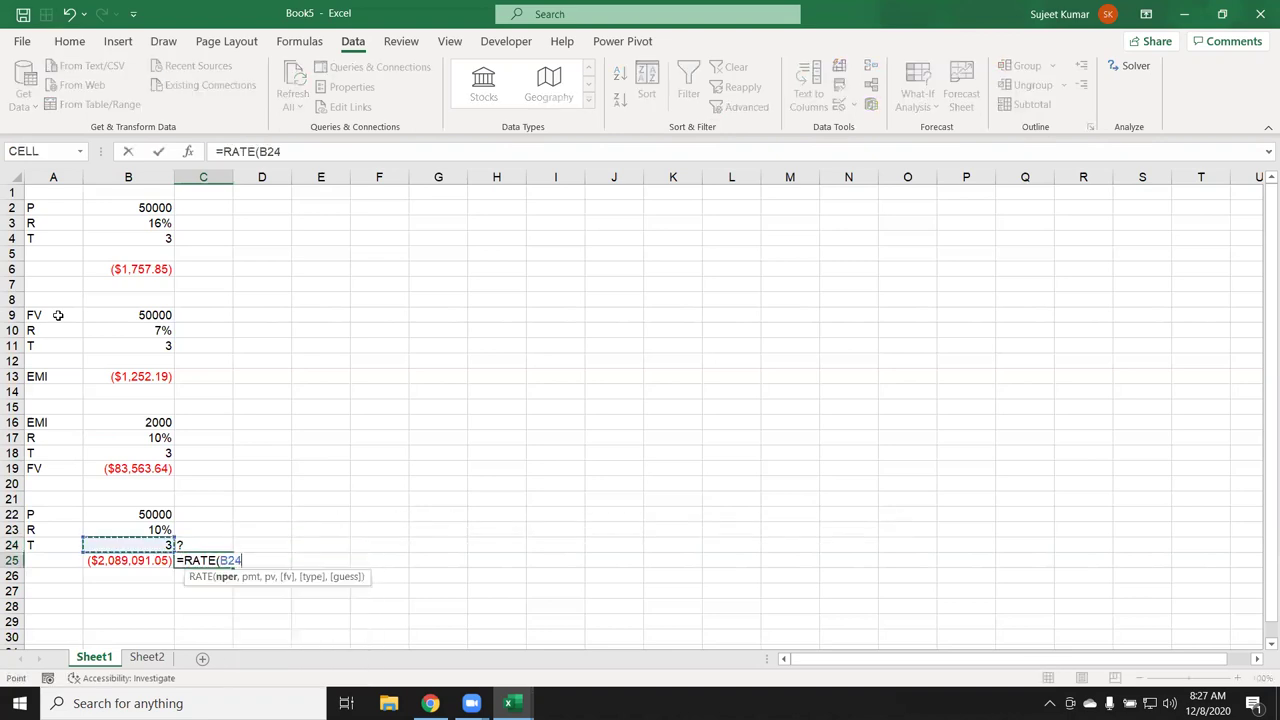
pyautogui.write('/12,,')
pyautogui.press('Up')
pyautogui.press('Up')
pyautogui.press('Up')
pyautogui.press('Left')
pyautogui.write(',')
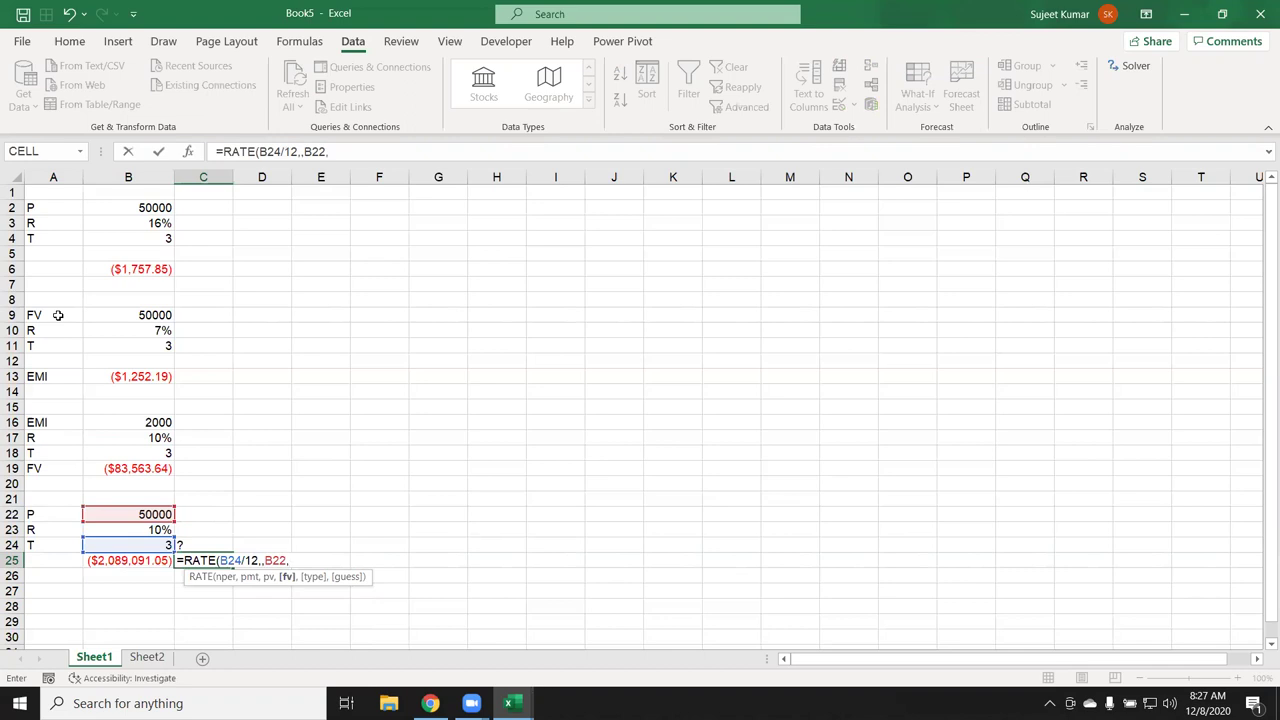
# Fix the arguments to B22 and B25, completing =RATE(B24/12,,B22,B25).
pyautogui.press('BackSpace')
pyautogui.press('BackSpace')
pyautogui.press('BackSpace')
pyautogui.press('BackSpace')
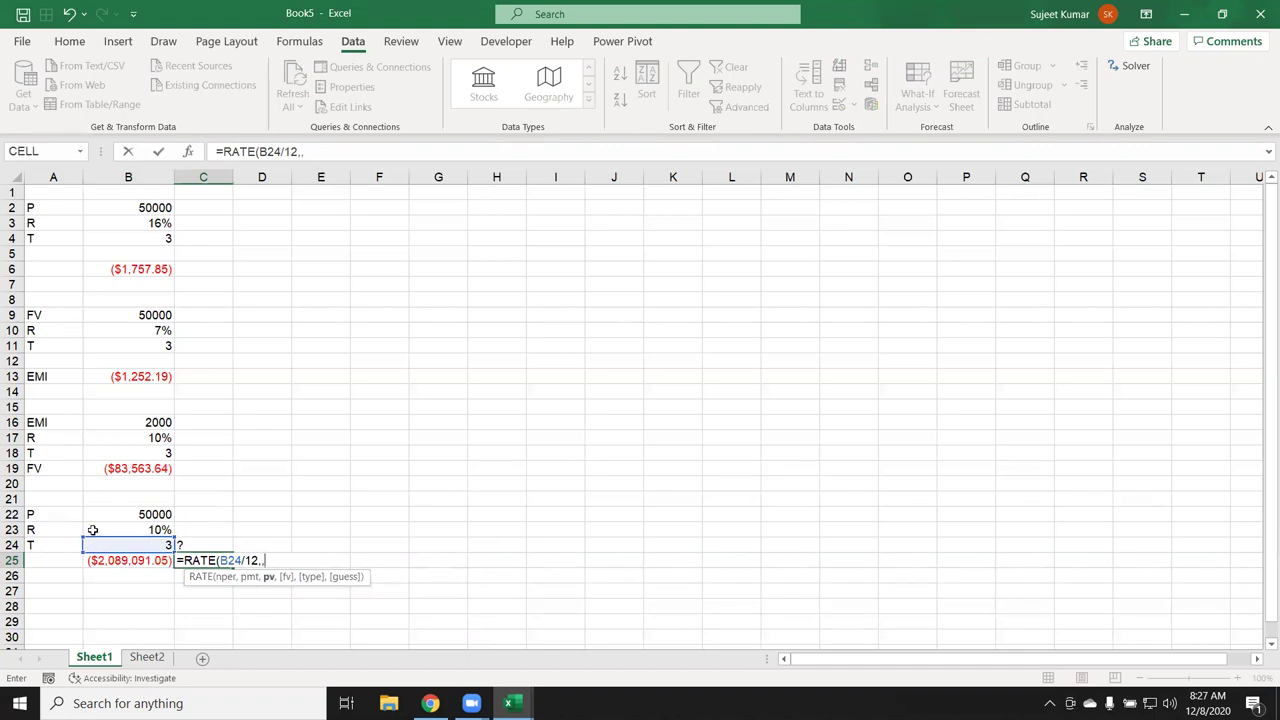
pyautogui.write(',')
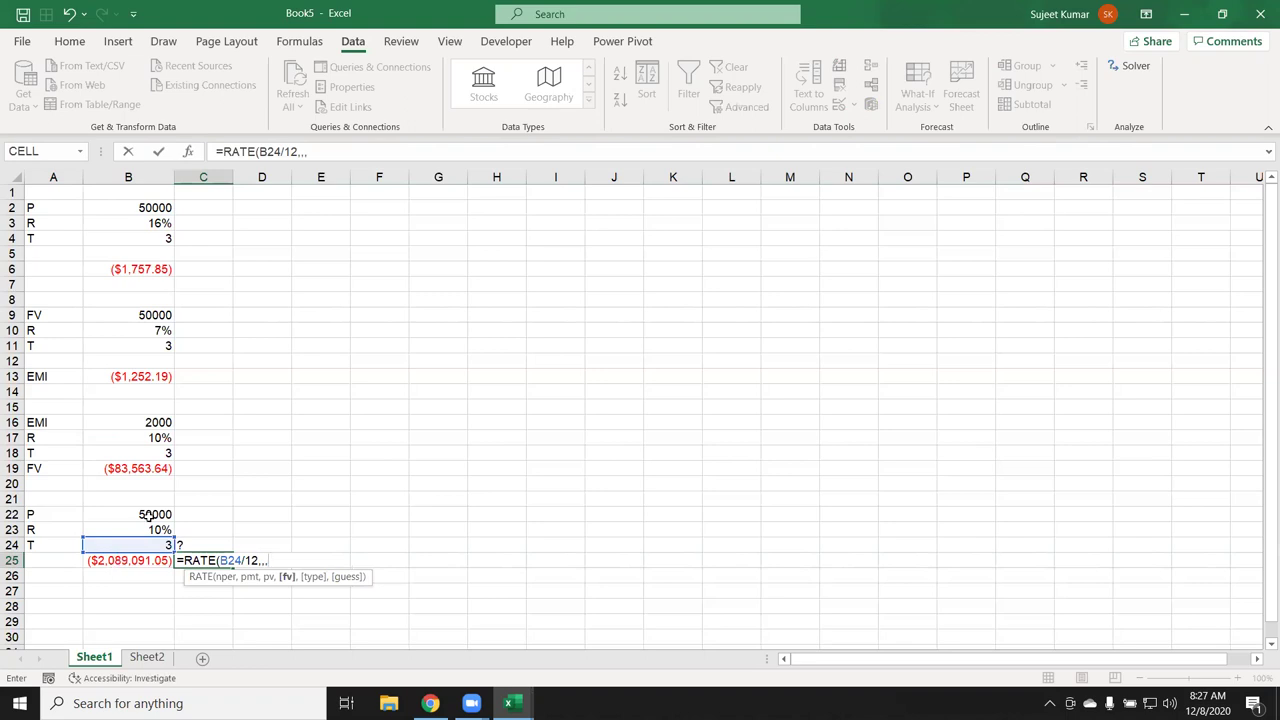
pyautogui.press('BackSpace')
pyautogui.click(148, 514)
pyautogui.write(',')
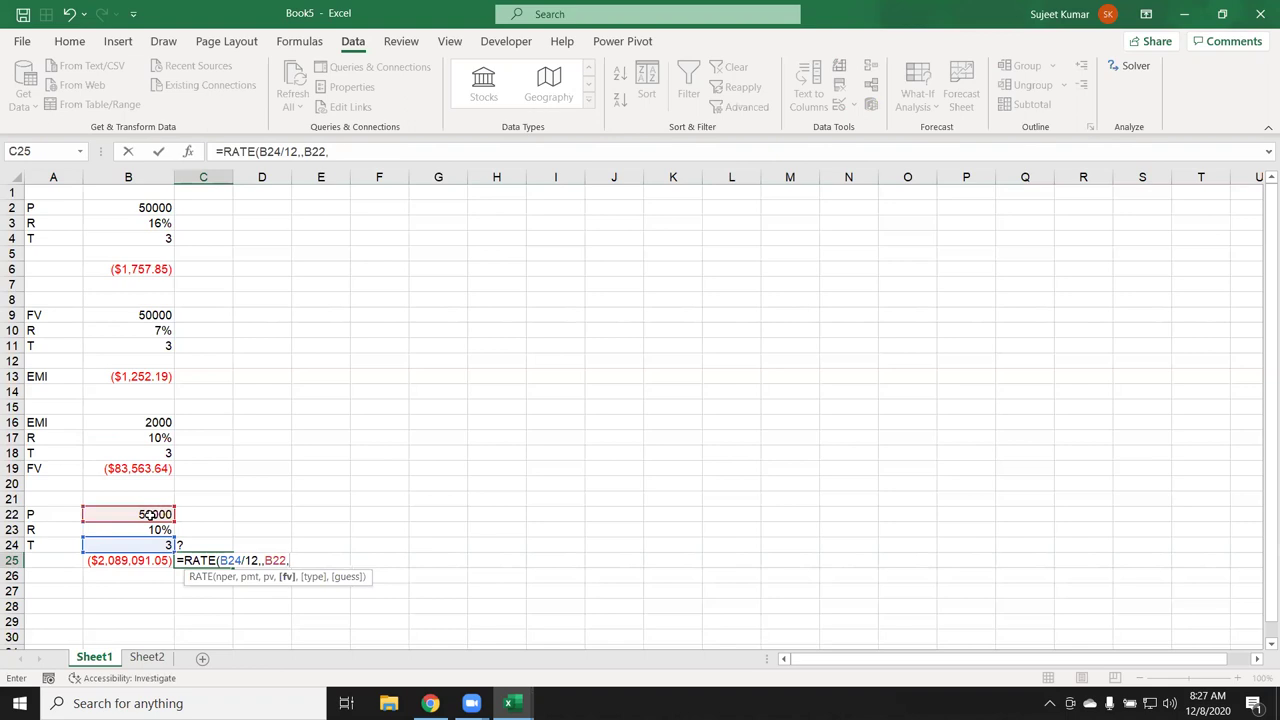
pyautogui.click(150, 560)
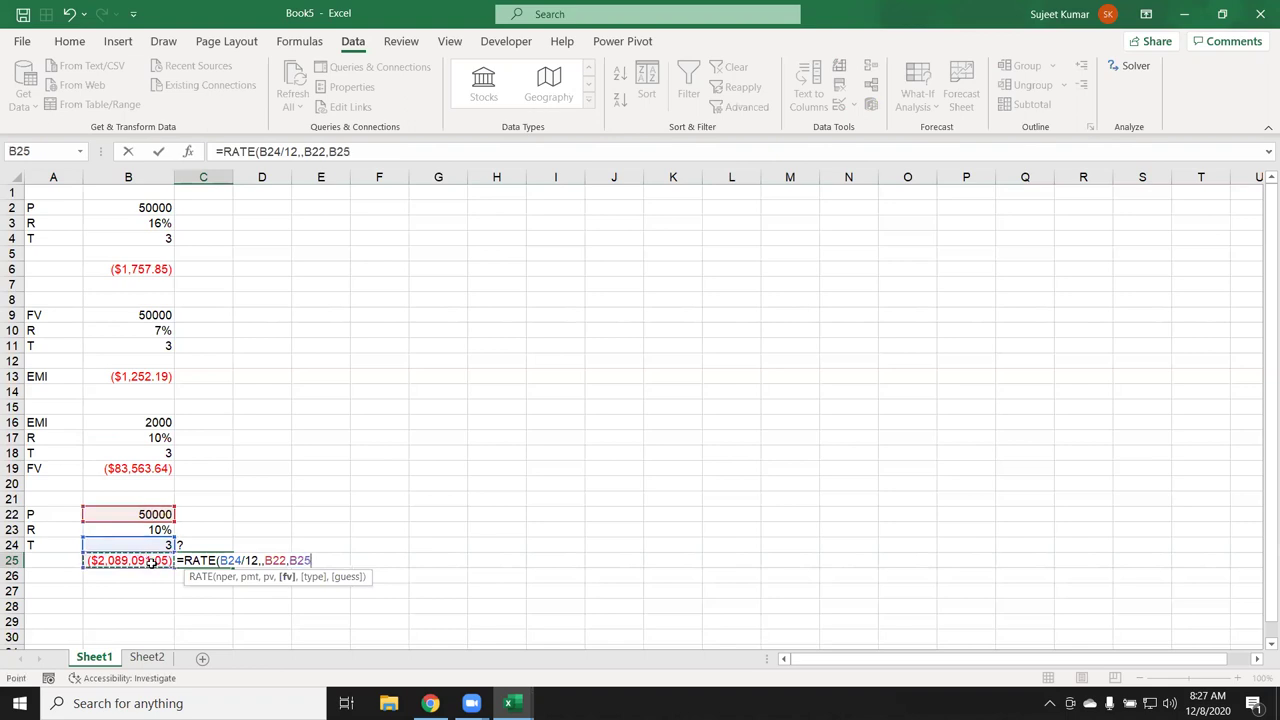
pyautogui.press('Return')
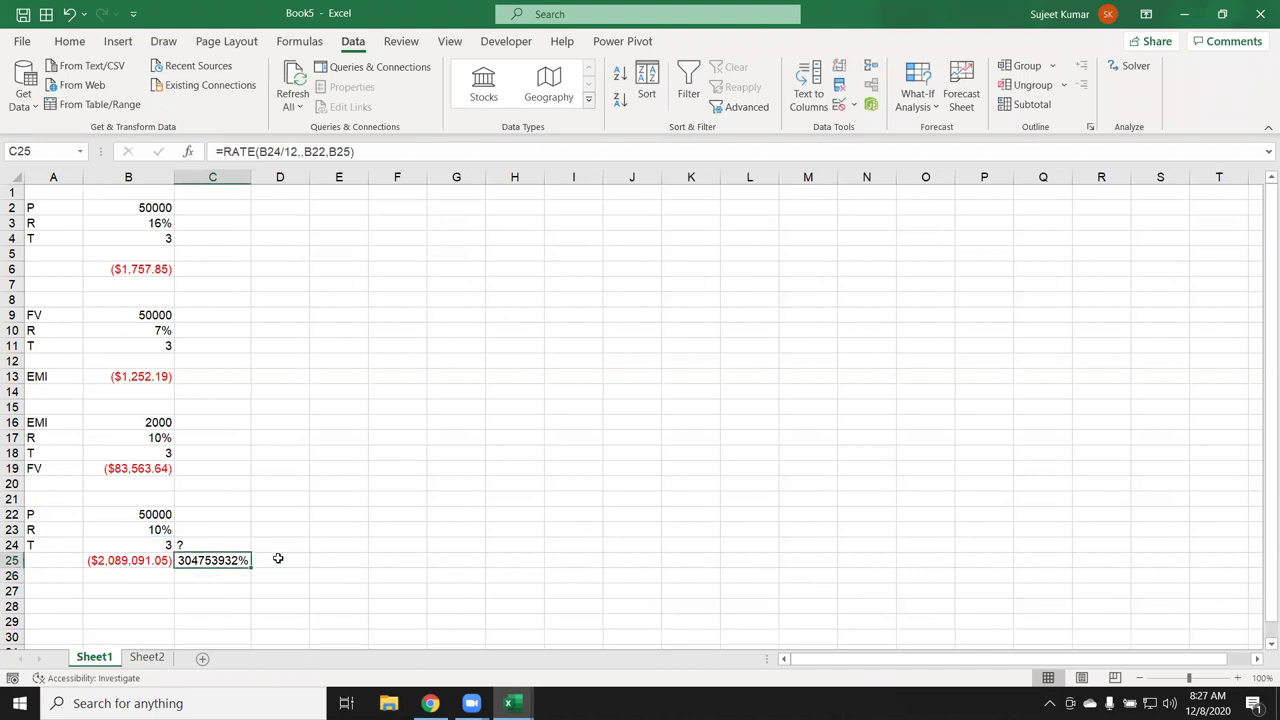
# Try appending /*12 to the C25 formula, then undo it.
pyautogui.click(391, 155)
pyautogui.write('/')
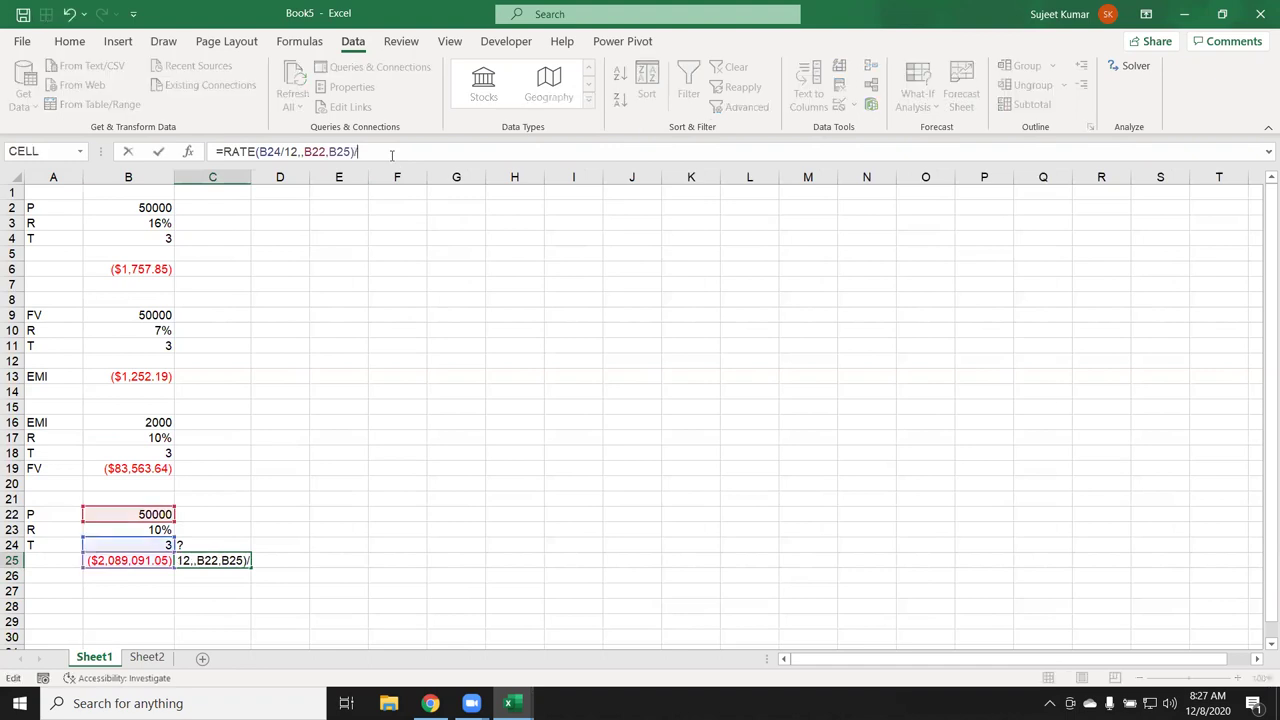
pyautogui.write('*12')
pyautogui.press('Return')
pyautogui.press('Up')
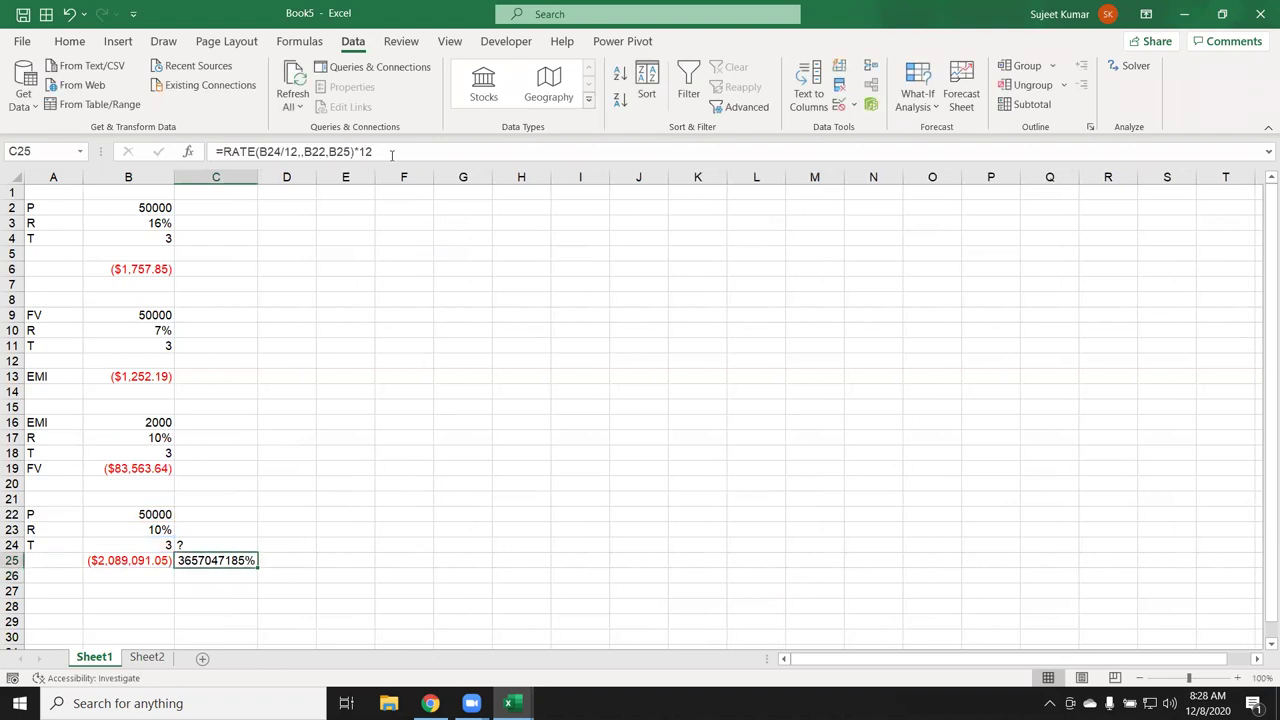
pyautogui.hotkey('ctrl', 'z')
pyautogui.hotkey('ctrl', 'z')
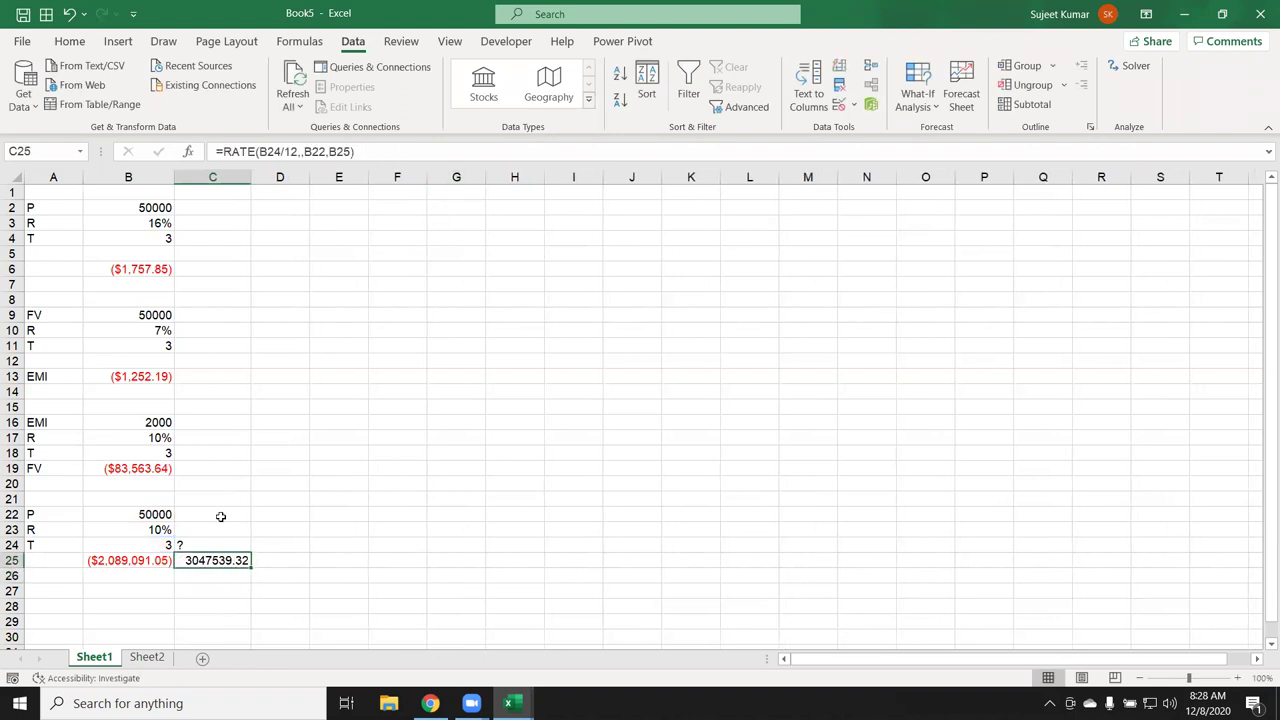
# Change B24/12 to B24*12 in the C25 RATE formula.
pyautogui.doubleClick(213, 560)
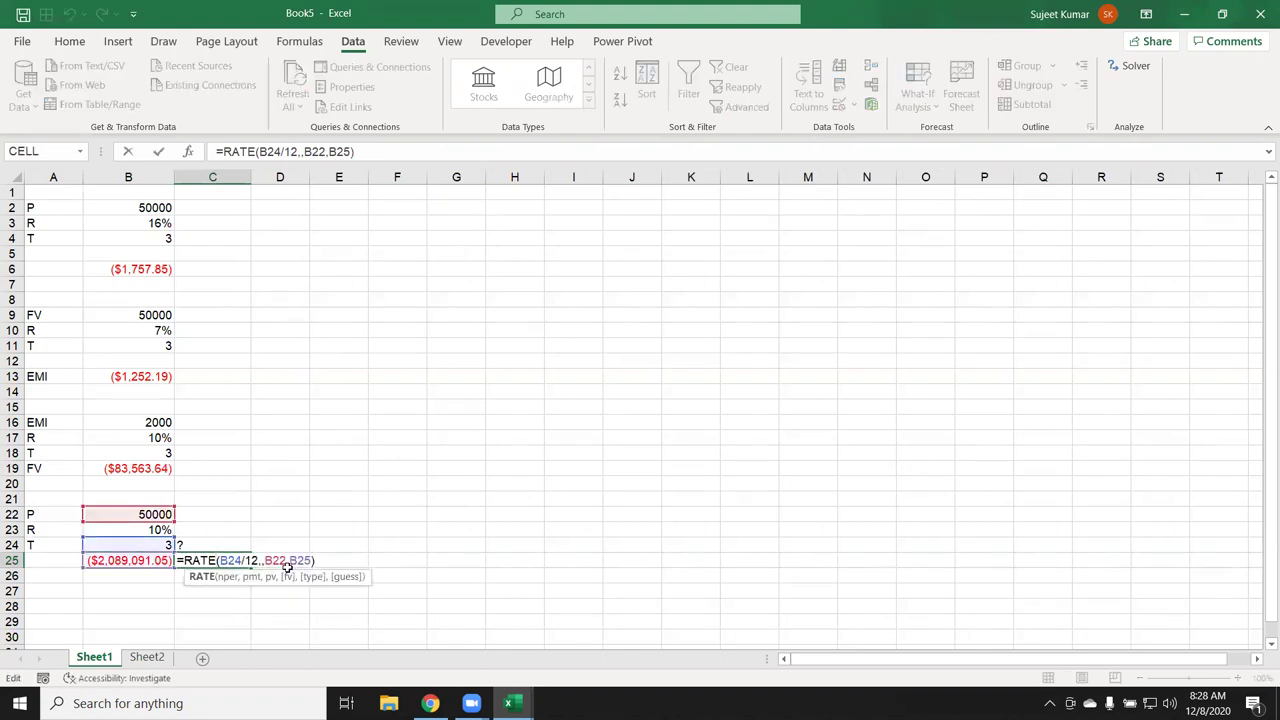
pyautogui.click(245, 561)
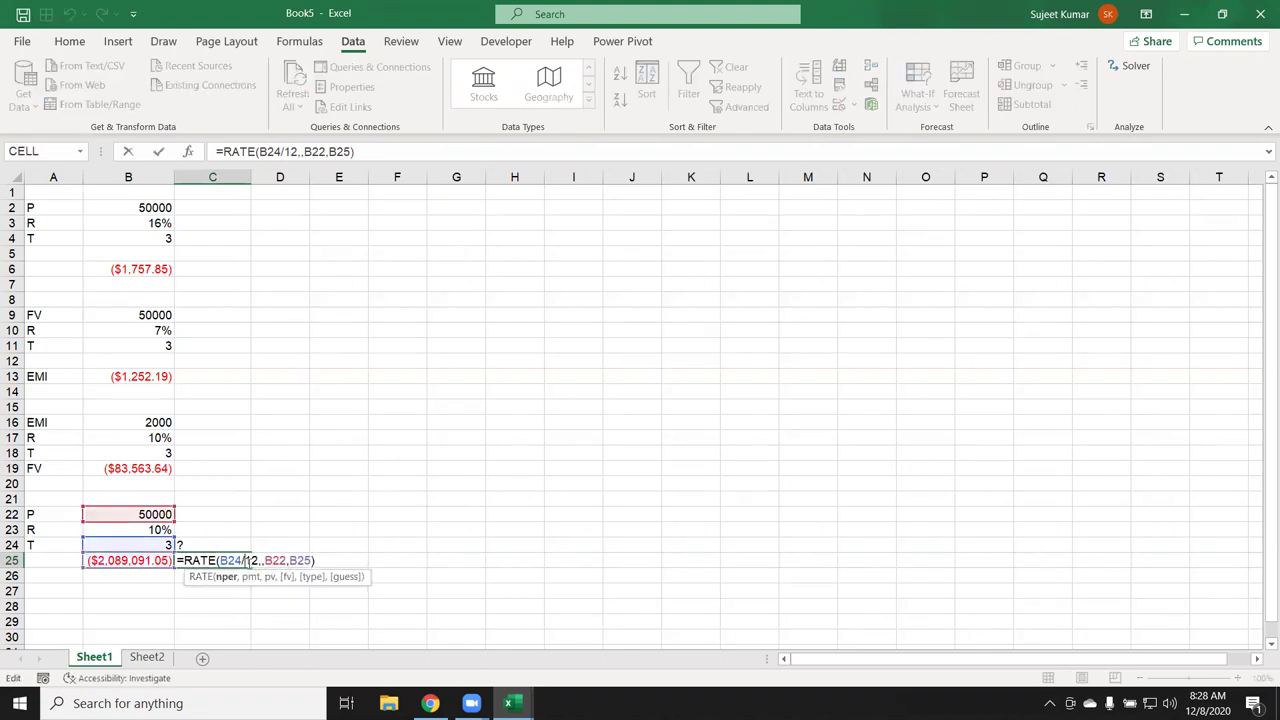
pyautogui.press('BackSpace')
pyautogui.write('*')
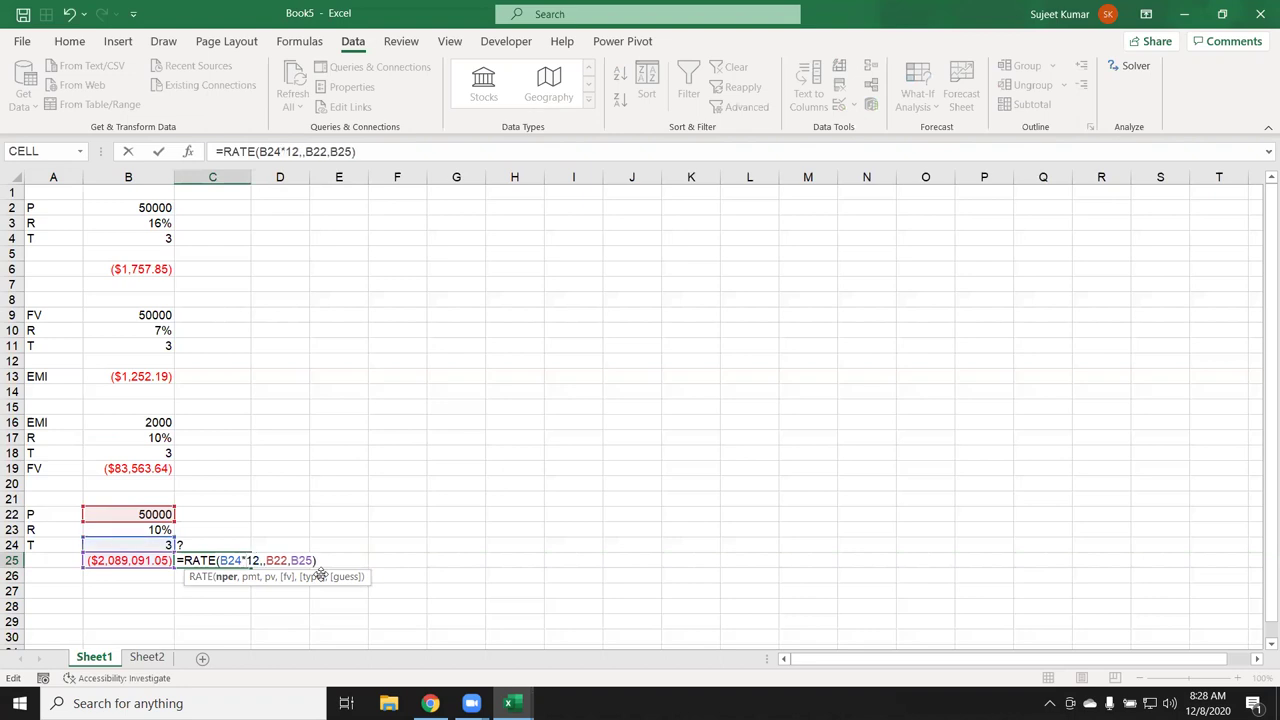
pyautogui.press('Return')
pyautogui.press('Up')
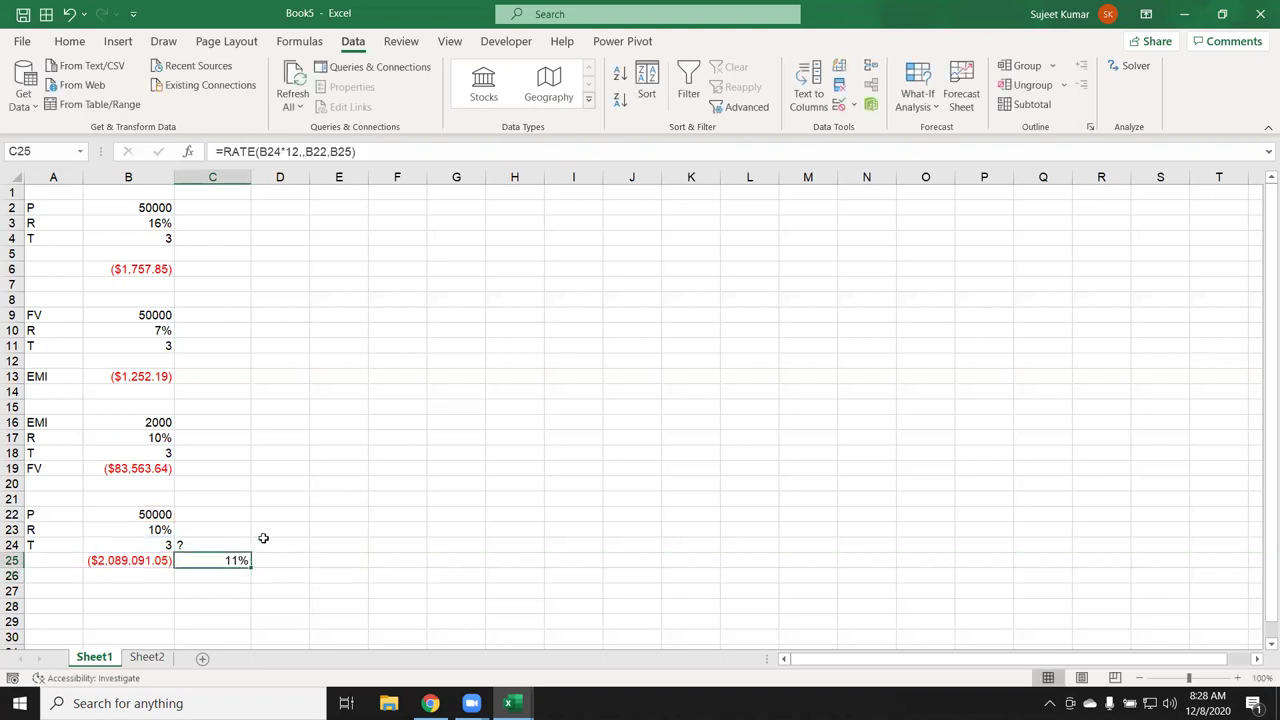
# Append /12 to the formula, then change it to /*12.
pyautogui.doubleClick(219, 560)
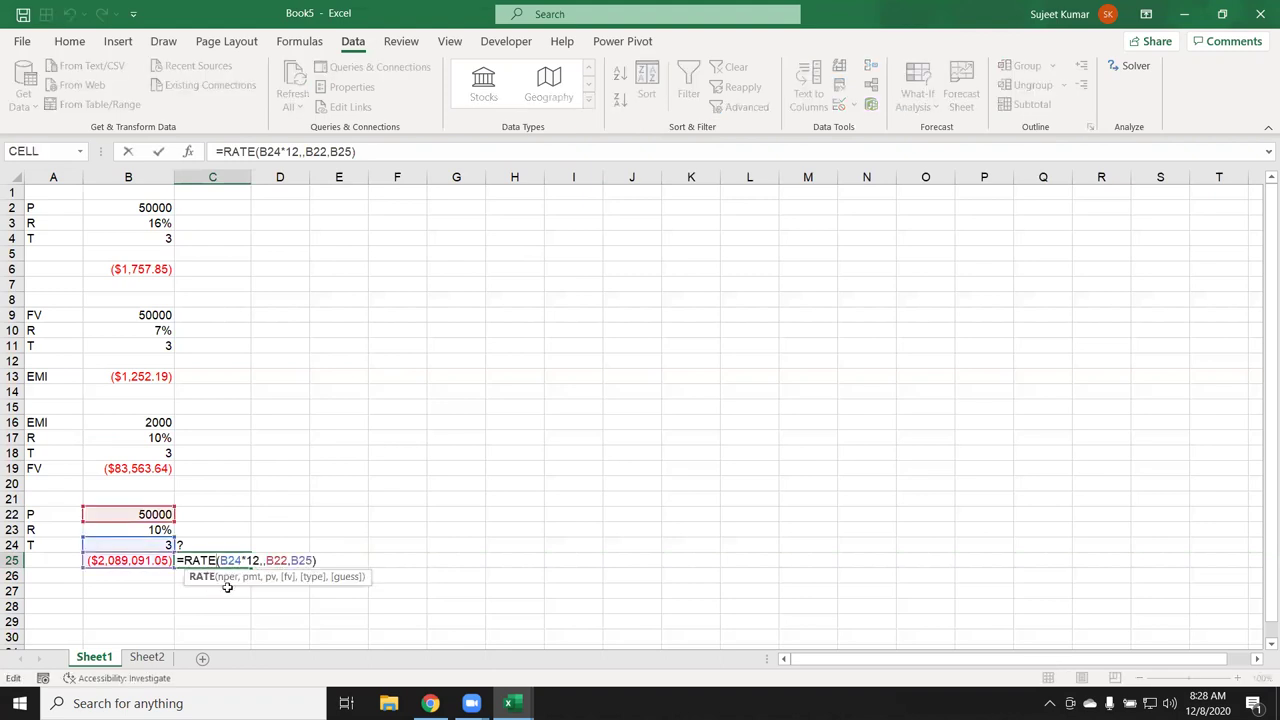
pyautogui.click(281, 561)
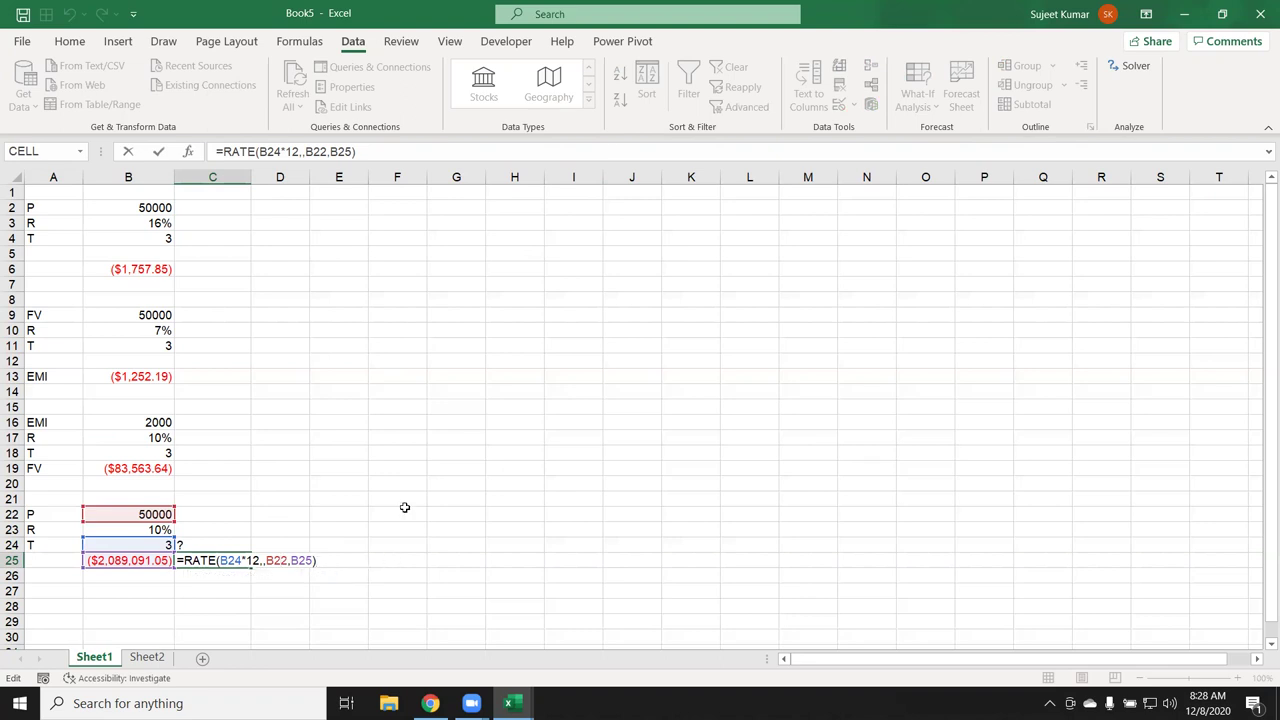
pyautogui.write('/12')
pyautogui.press('Return')
pyautogui.press('Up')
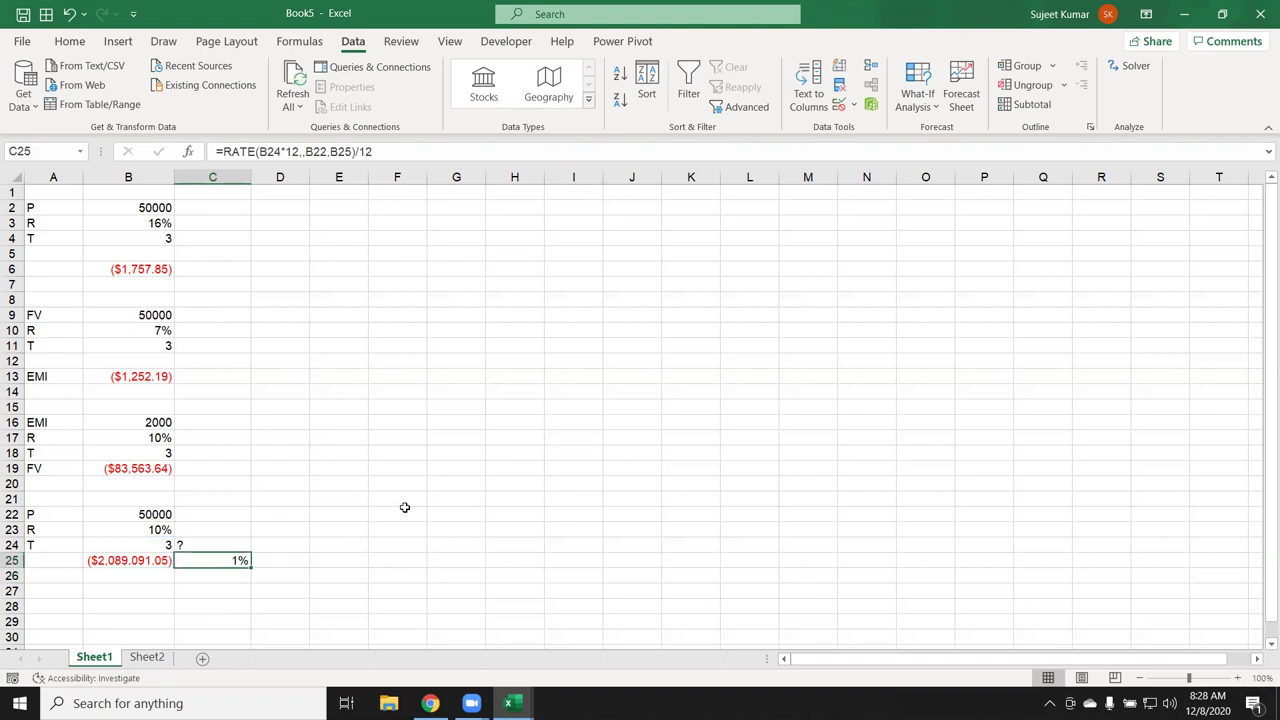
pyautogui.click(418, 151)
pyautogui.press('BackSpace')
pyautogui.press('BackSpace')
pyautogui.write('*12')
pyautogui.press('Return')
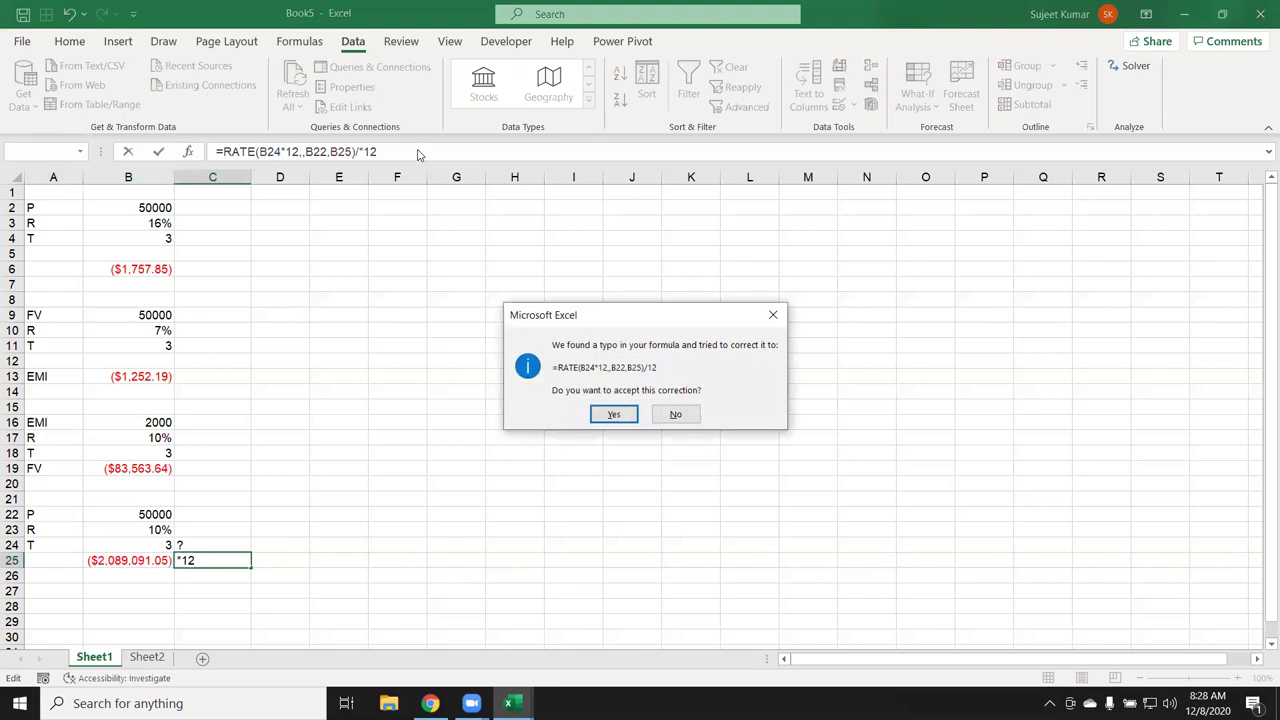
# Decline the typo correction and revert C25 to =RATE(B24*12,,B22,B25).
pyautogui.press('n')
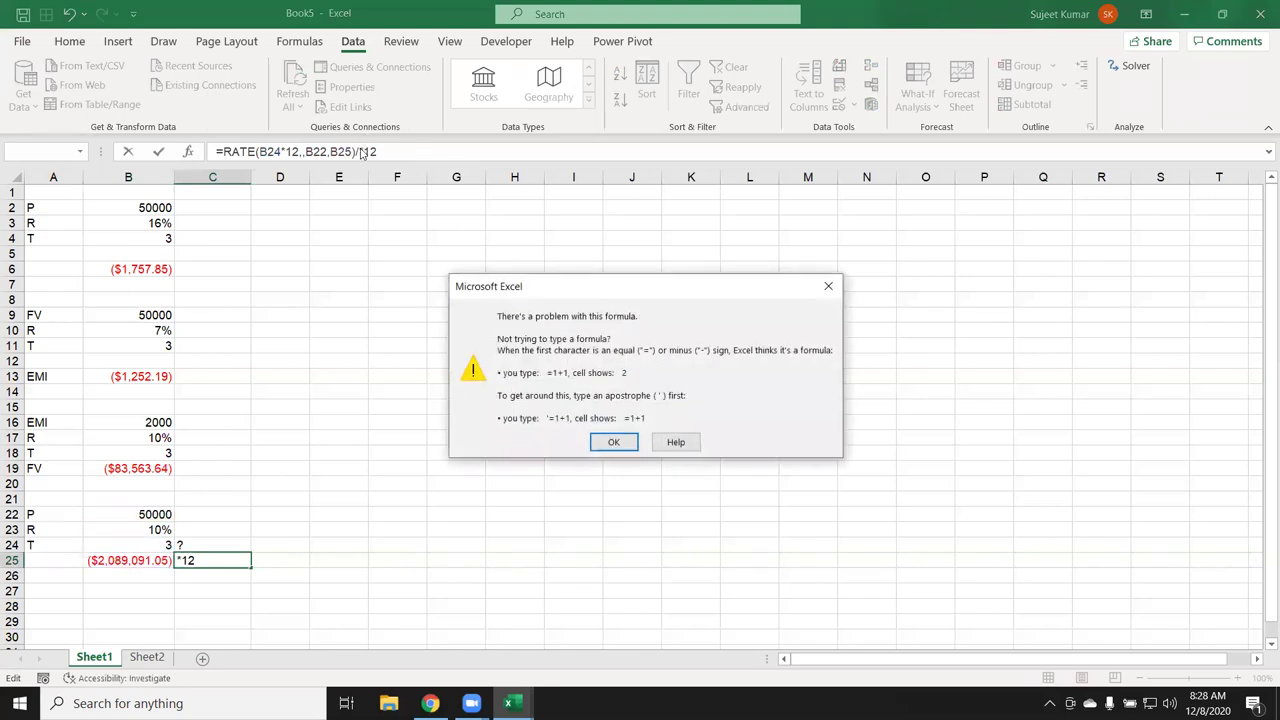
pyautogui.press('Return')
pyautogui.press('BackSpace')
pyautogui.press('Return')
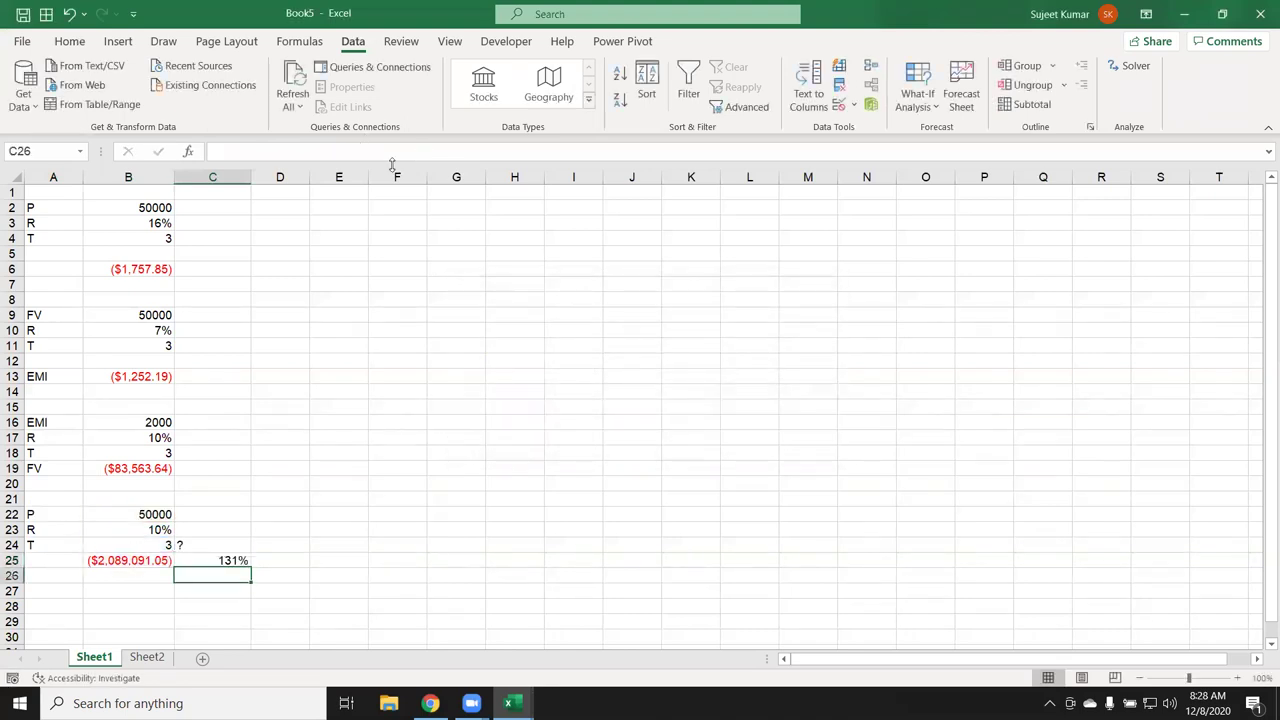
pyautogui.press('Up')
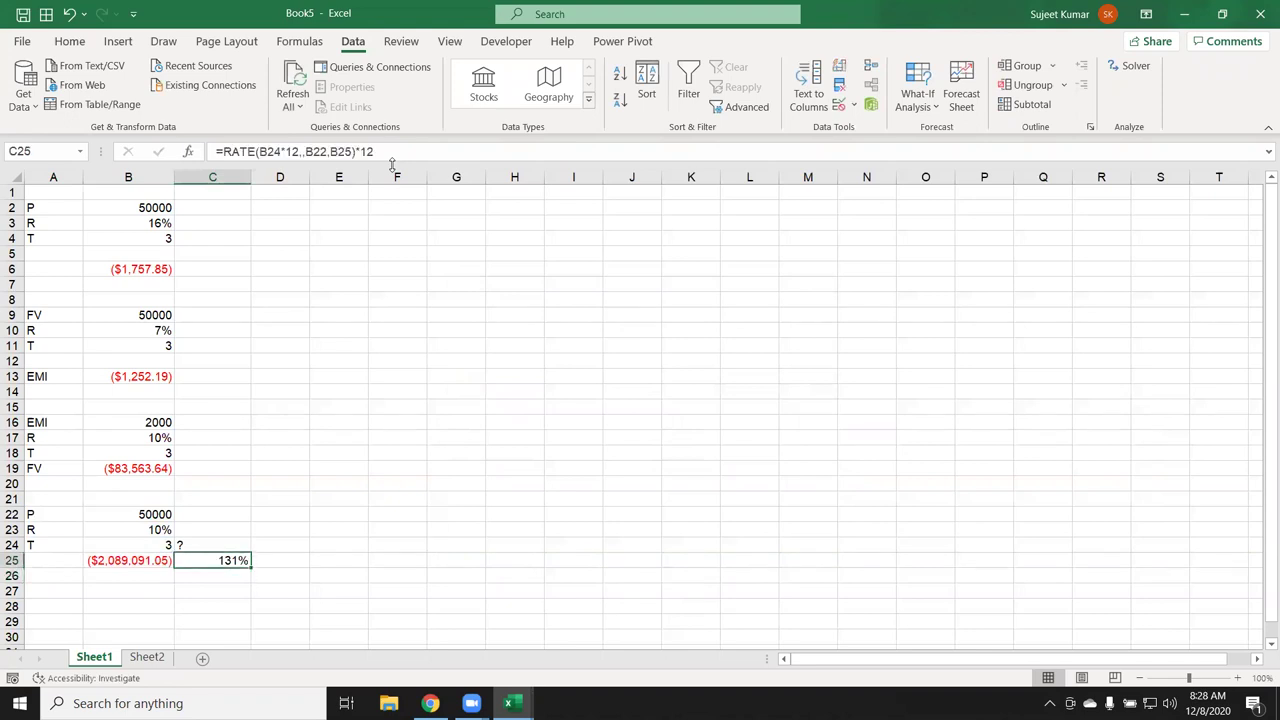
pyautogui.hotkey('ctrl', 'z')
# Increase C25's decimals twice to show 10.92%, then inspect its RATE arguments.
pyautogui.click(68, 42)
pyautogui.click(720, 104)
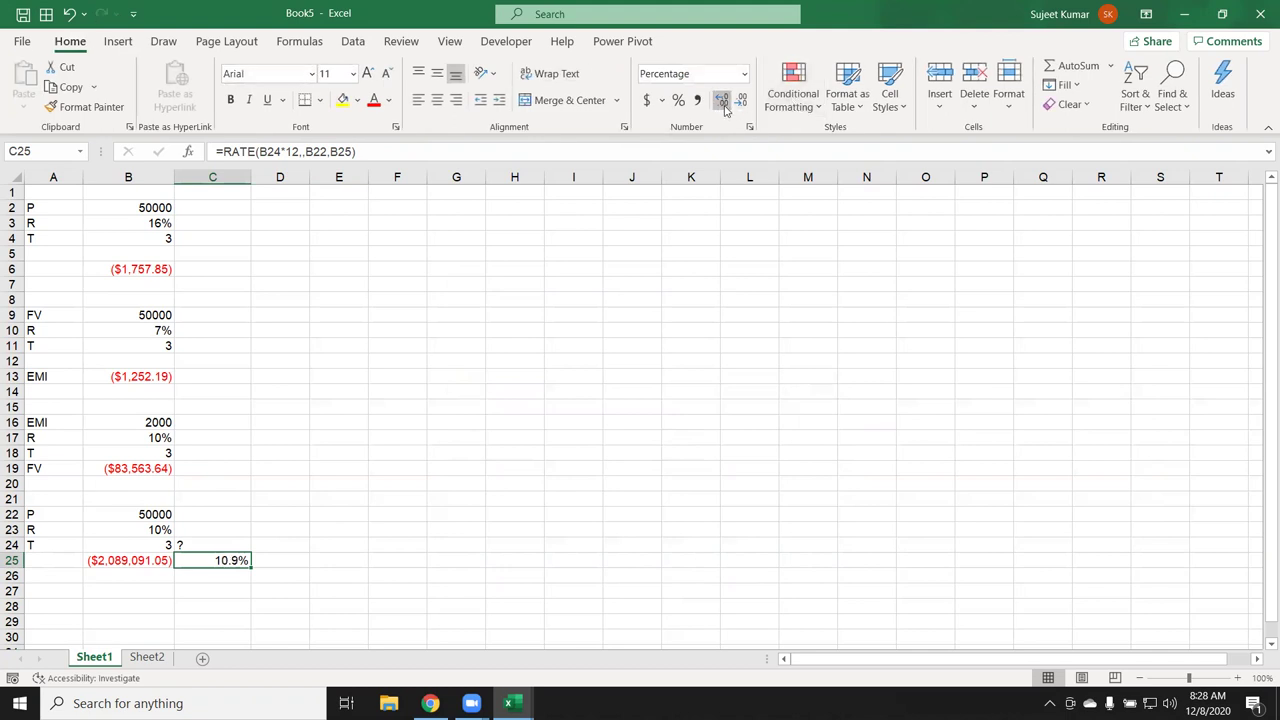
pyautogui.click(722, 102)
pyautogui.doubleClick(211, 560)
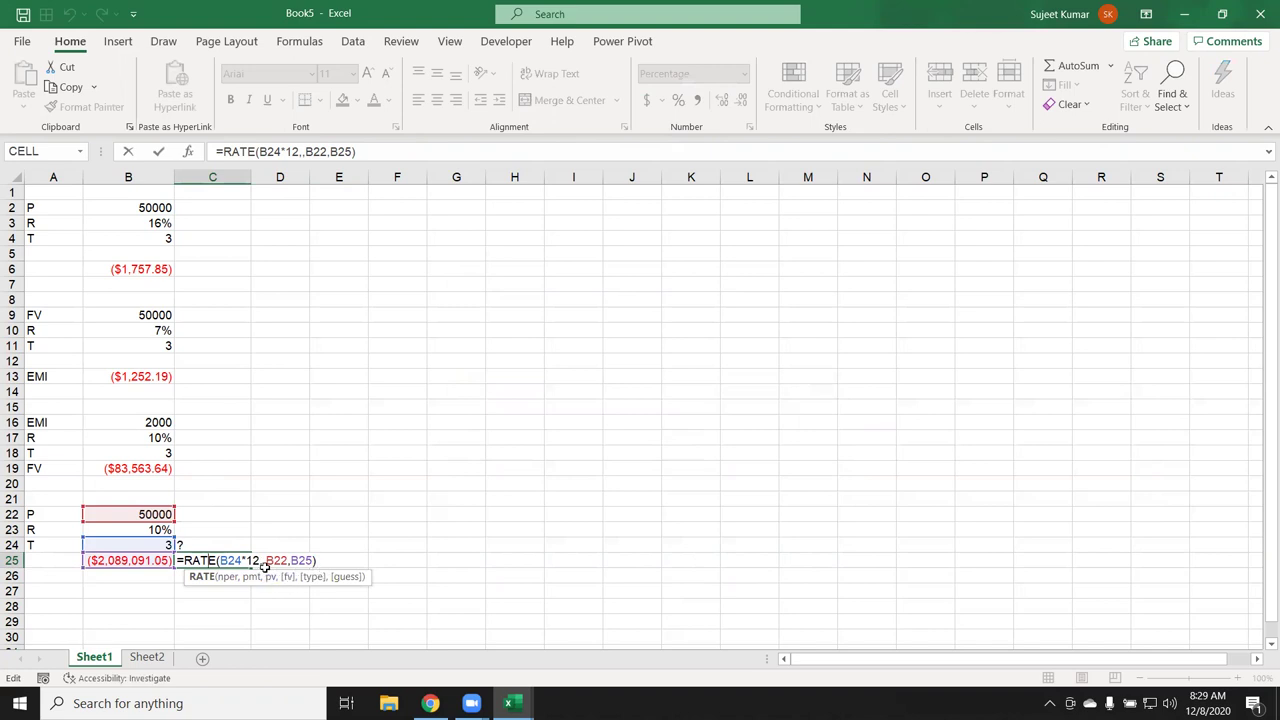
pyautogui.click(266, 561)
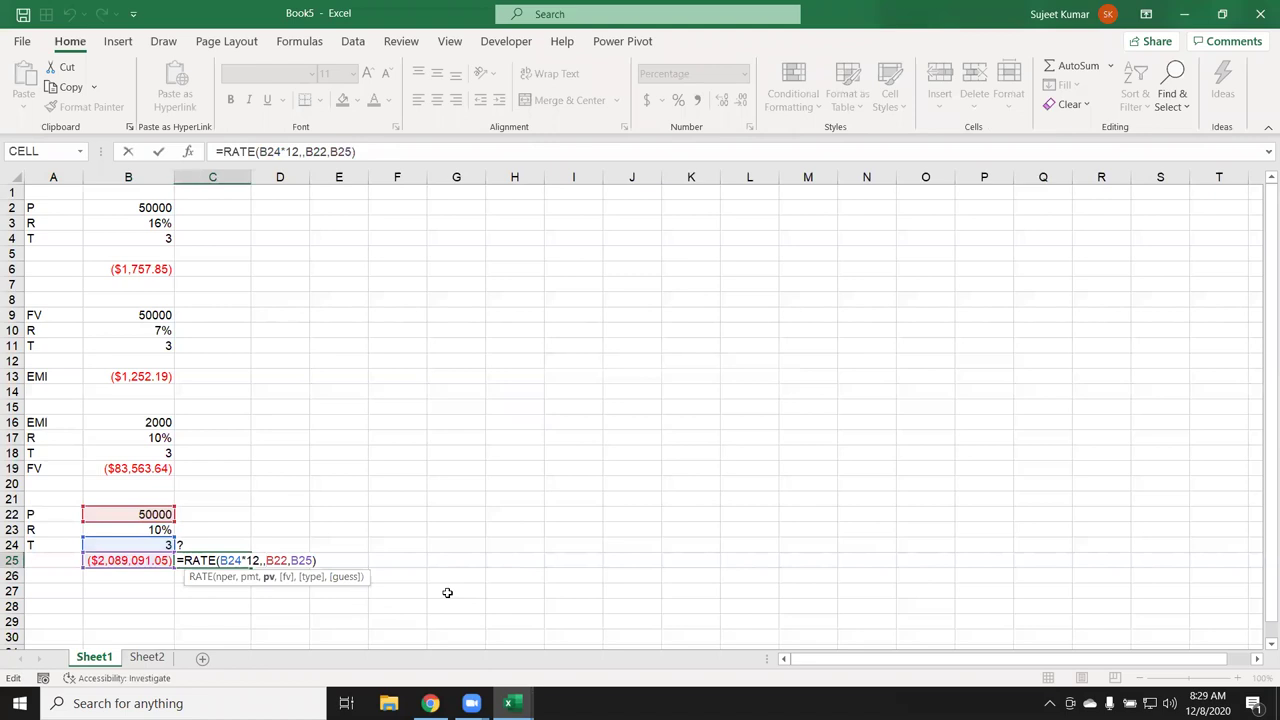
pyautogui.press('Left')
pyautogui.press('Right')
pyautogui.press('Right')
pyautogui.press('Return')
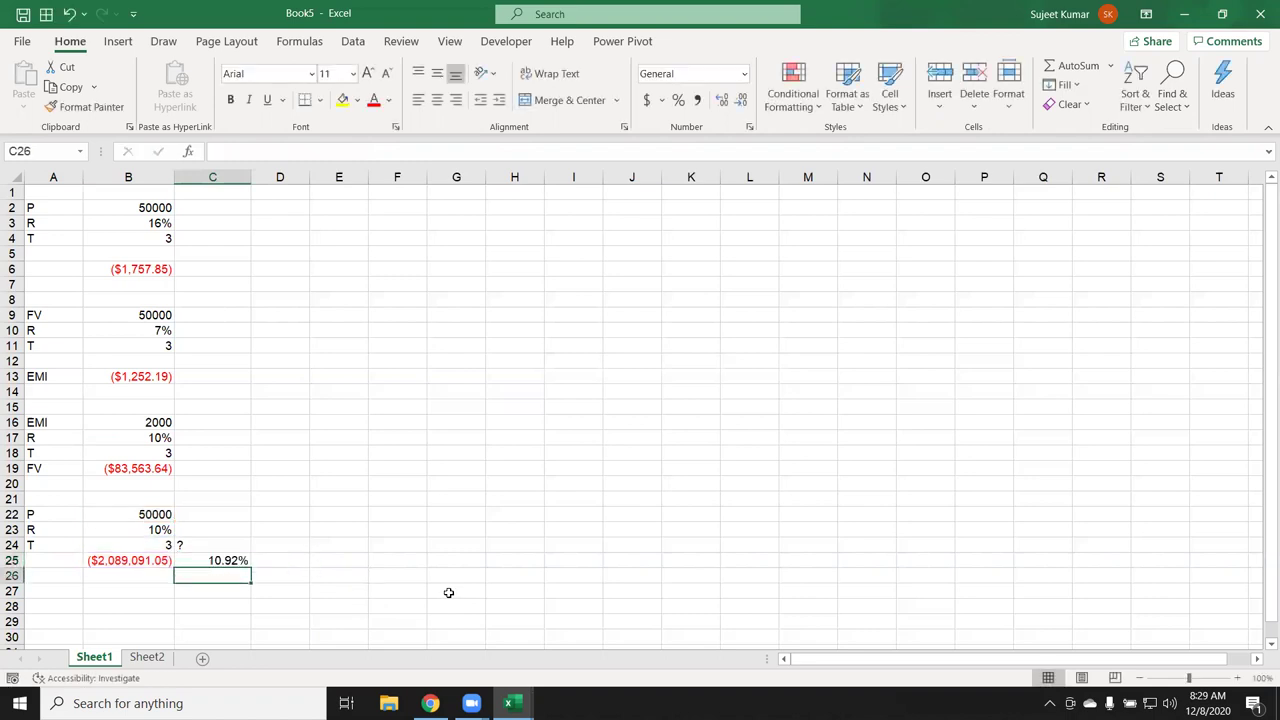
pyautogui.scroll(-4, 208, 438)
pyautogui.scroll(-2, 208, 460)
pyautogui.scroll(5, 209, 491)
pyautogui.scroll(1, 211, 491)
pyautogui.scroll(1, 230, 430)
pyautogui.click(242, 377)
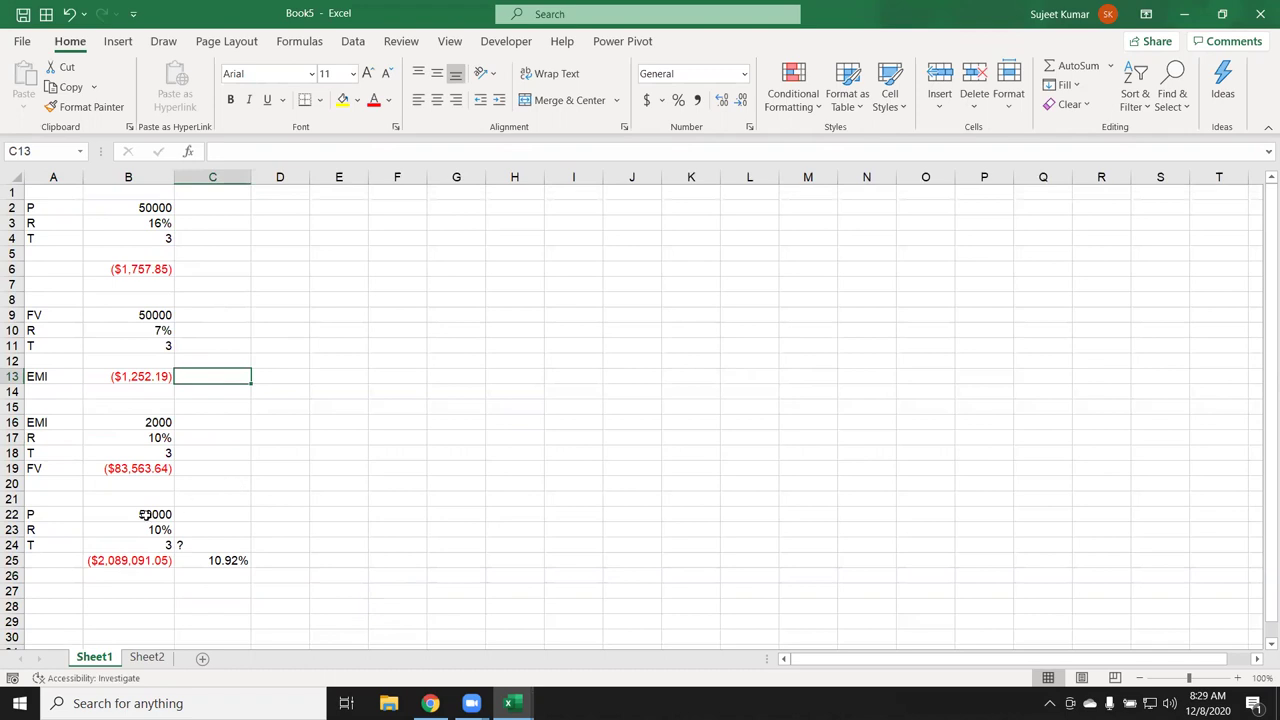
pyautogui.click(215, 563)
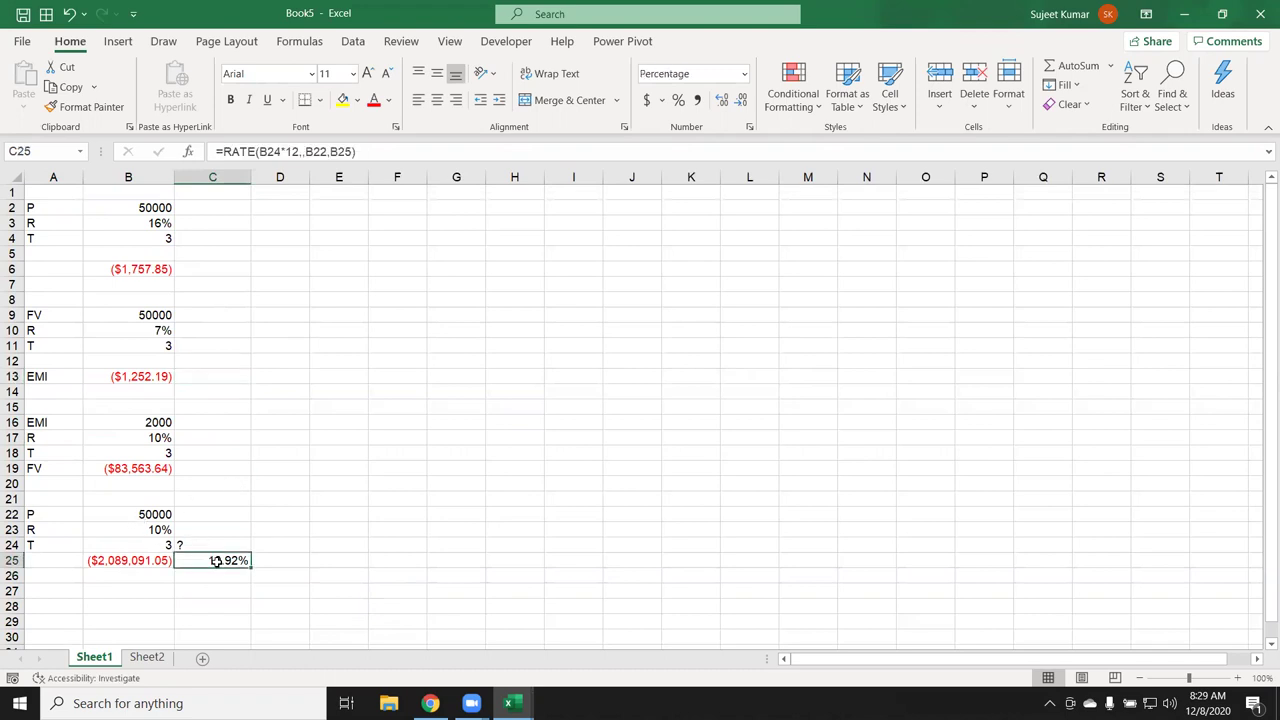
pyautogui.doubleClick(215, 560)
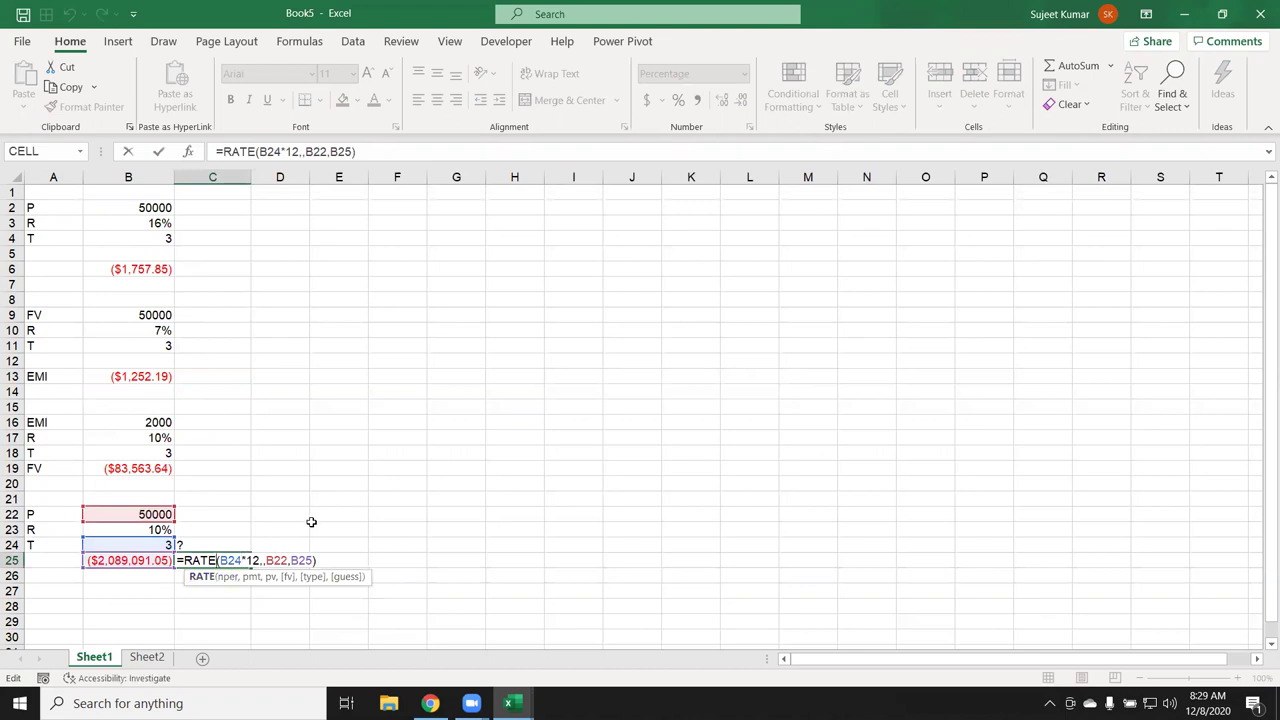
pyautogui.press('Escape')
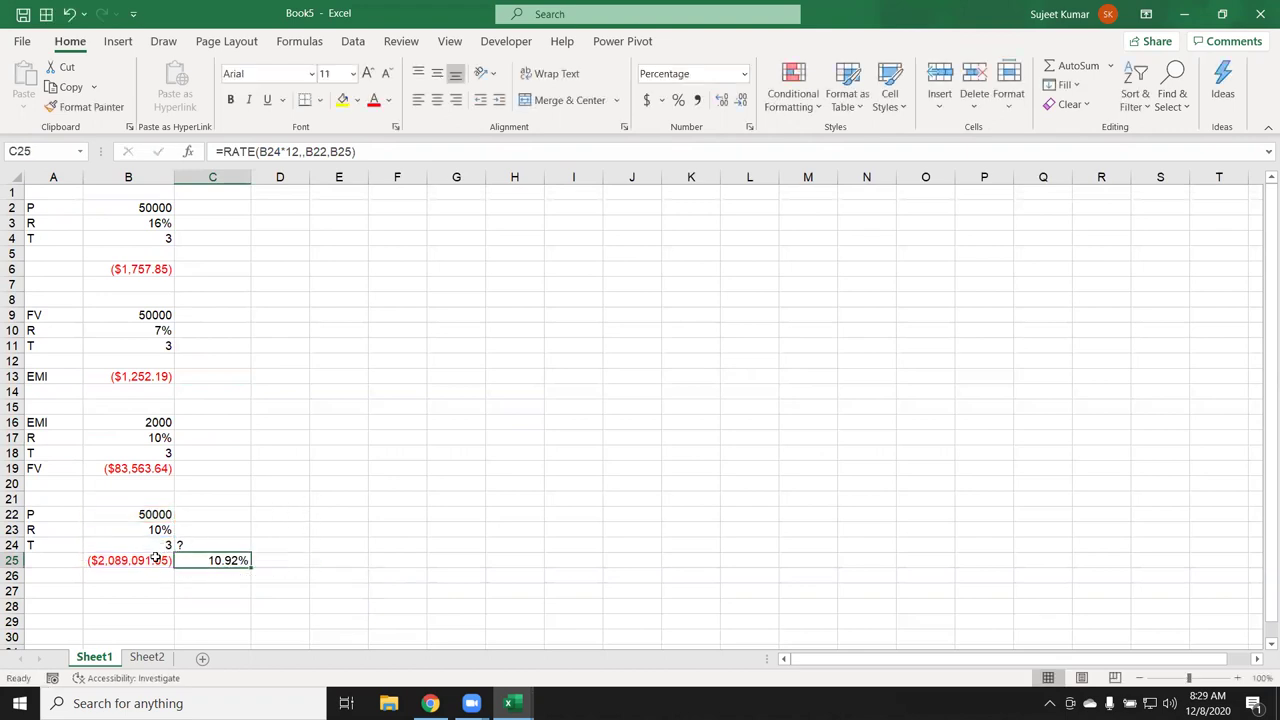
pyautogui.click(156, 558)
pyautogui.doubleClick(152, 560)
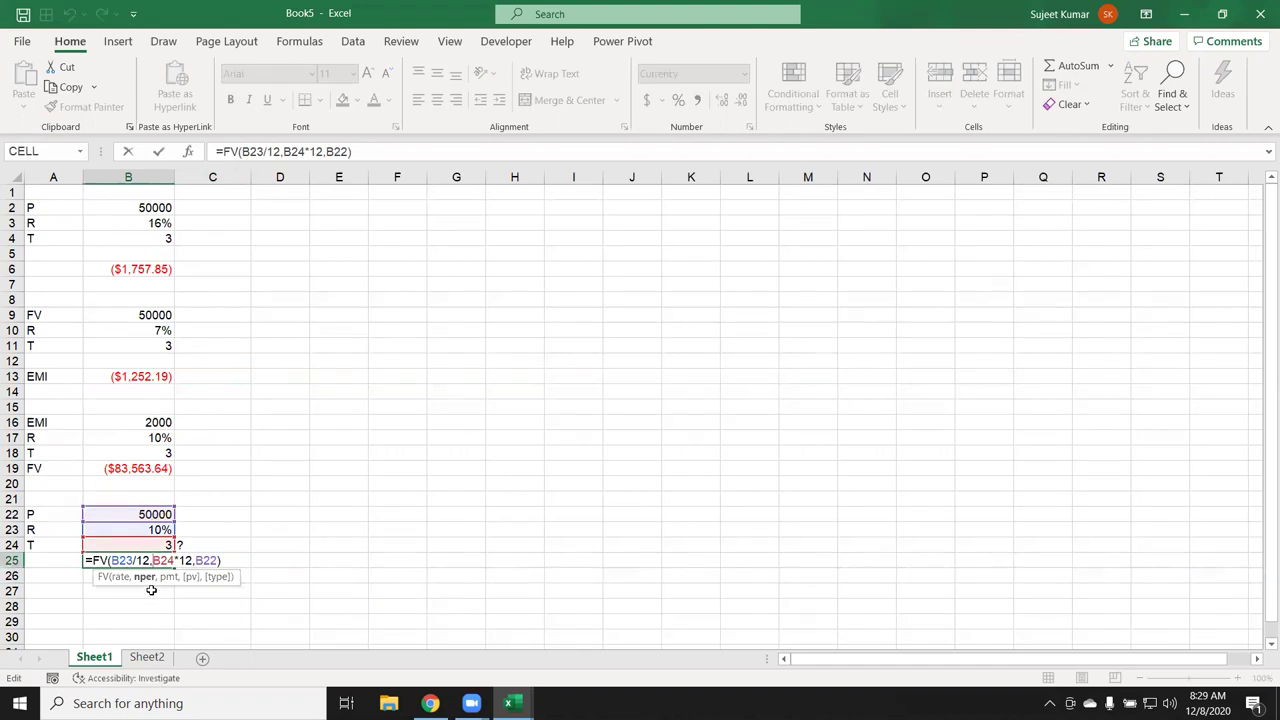
pyautogui.hotkey('ctrl', 'Return')
pyautogui.scroll(-2, 393, 487)
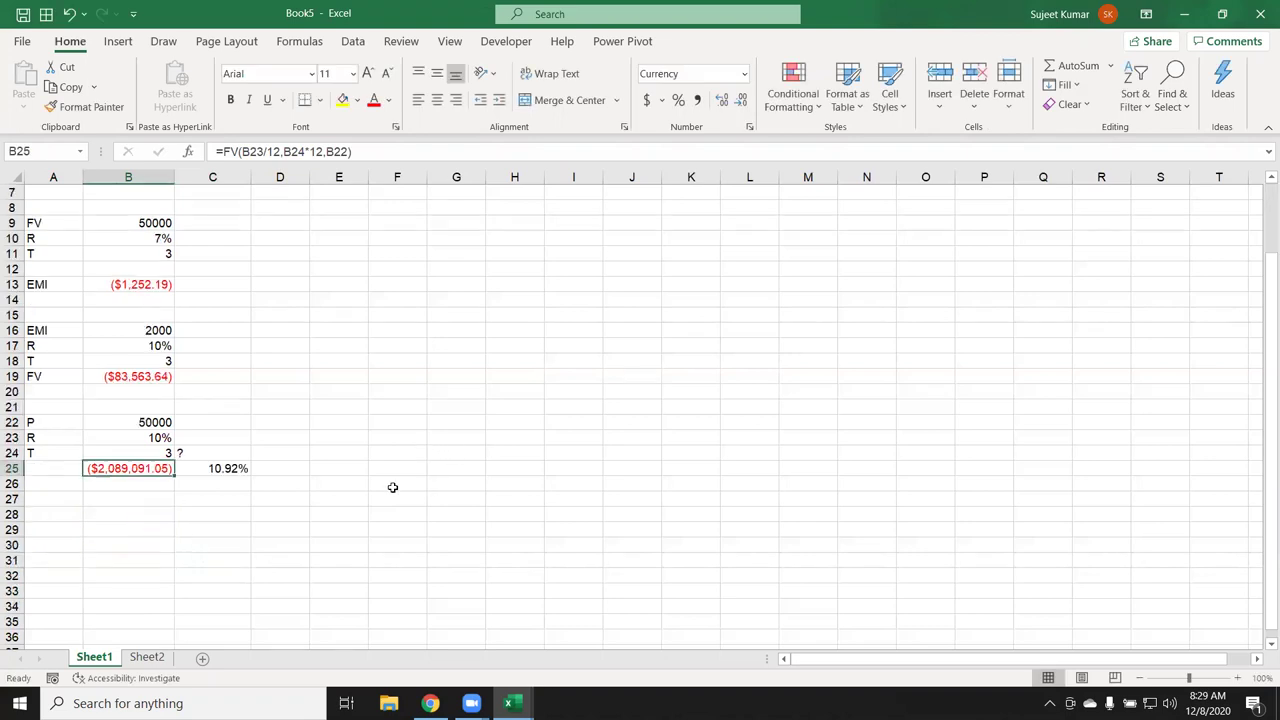
pyautogui.click(148, 565)
pyautogui.scroll(2, 160, 568)
pyautogui.click(329, 250)
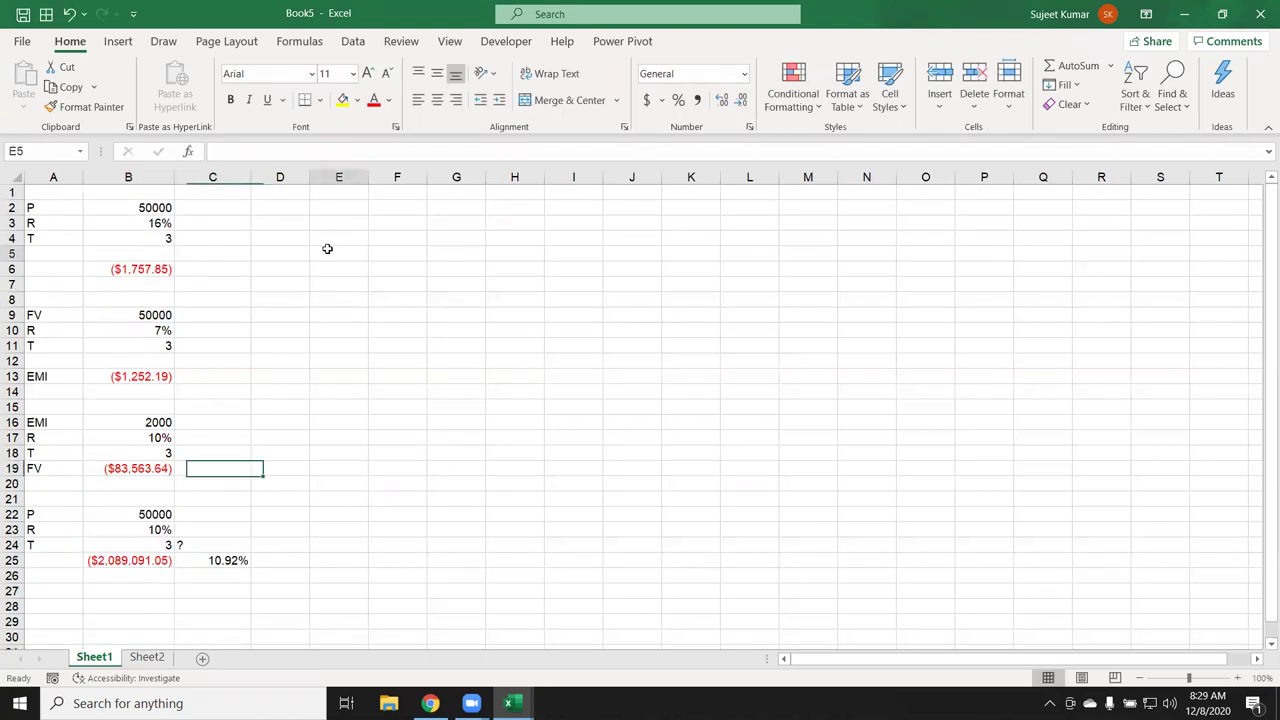
# Scroll the Financial functions dropdown, then open Insert Function with Financial as the category.
pyautogui.click(300, 41)
pyautogui.click(160, 100)
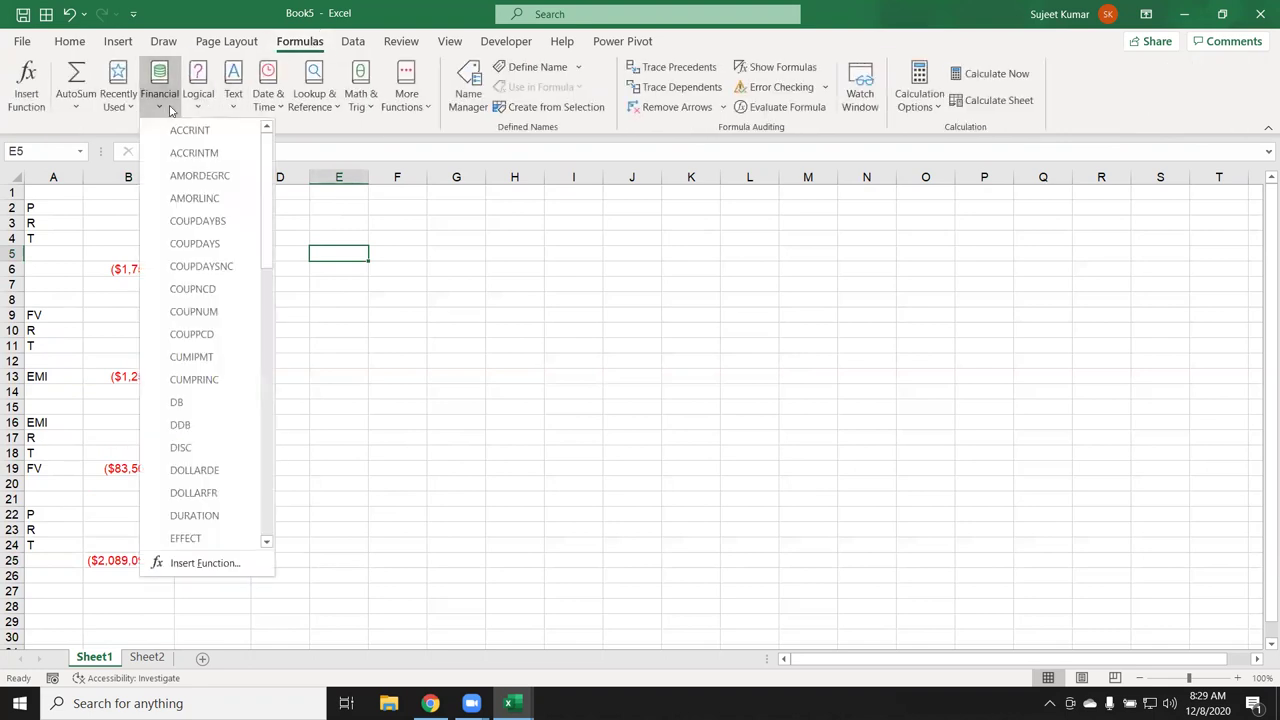
pyautogui.scroll(-3, 231, 490)
pyautogui.scroll(-3, 229, 491)
pyautogui.scroll(-3, 227, 492)
pyautogui.scroll(-3, 224, 495)
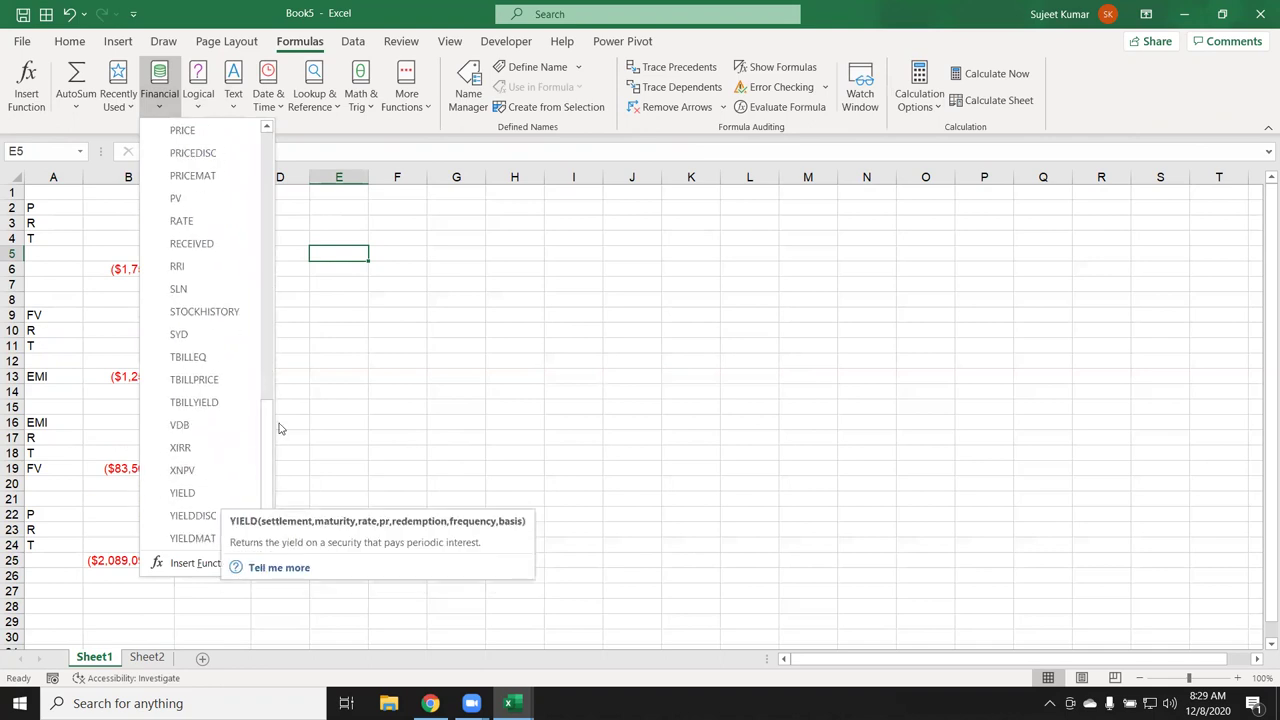
pyautogui.moveTo(268, 428); pyautogui.dragTo(273, 157)
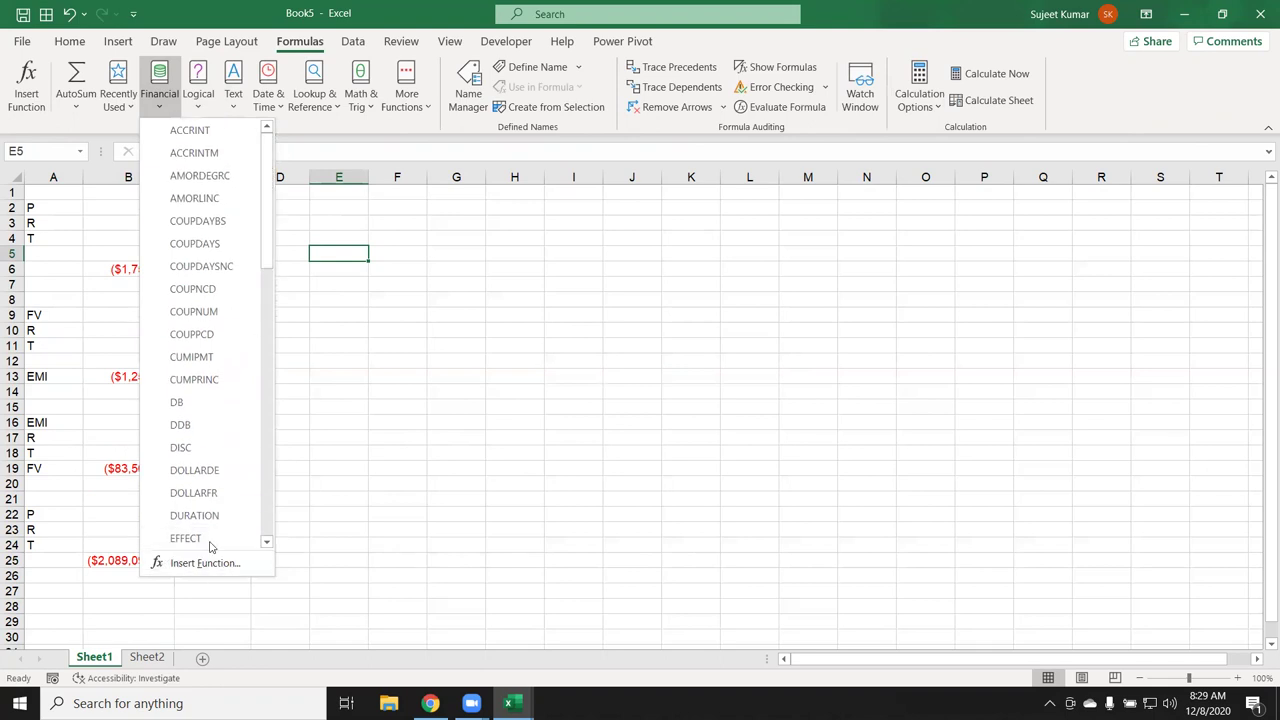
pyautogui.click(407, 308)
pyautogui.click(200, 152)
pyautogui.click(310, 214)
pyautogui.click(310, 214)
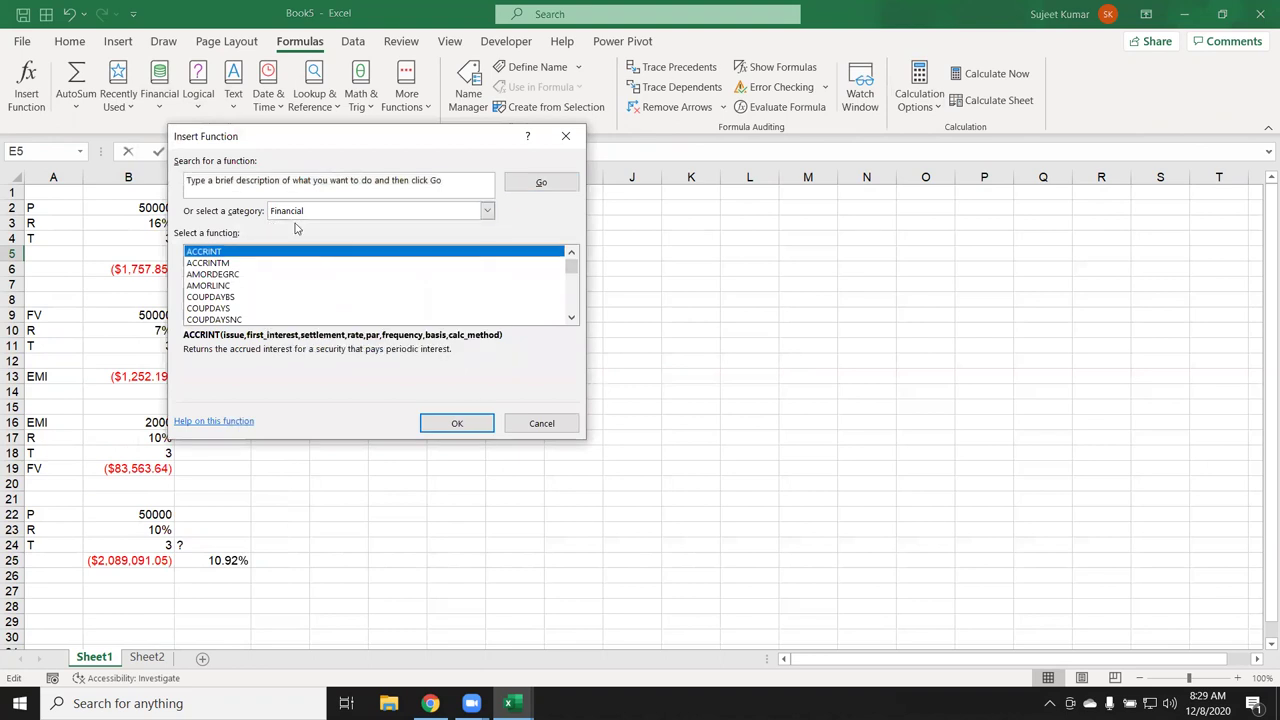
# Read the descriptions of ACCRINTM, AMORDEGRC, AMORLINC, COUPDAYBS and COUPDAYSNC in the Financial list.
pyautogui.click(204, 263)
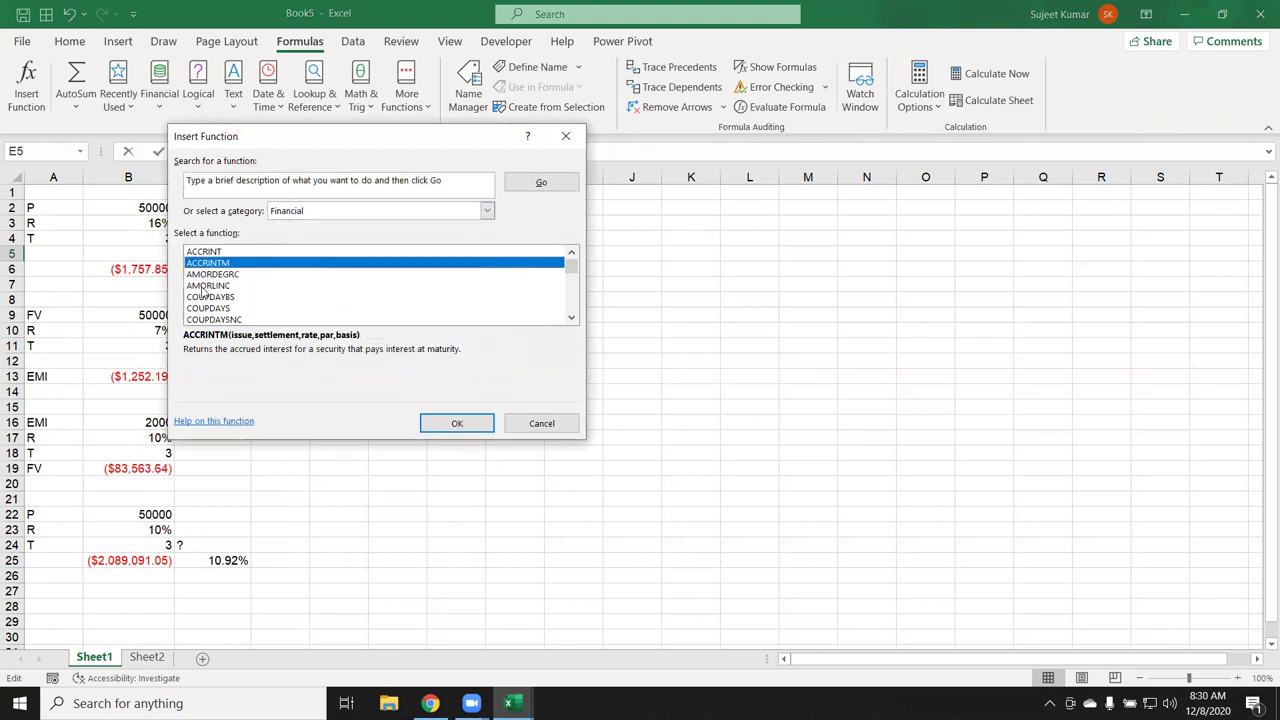
pyautogui.click(205, 275)
pyautogui.click(205, 286)
pyautogui.click(208, 297)
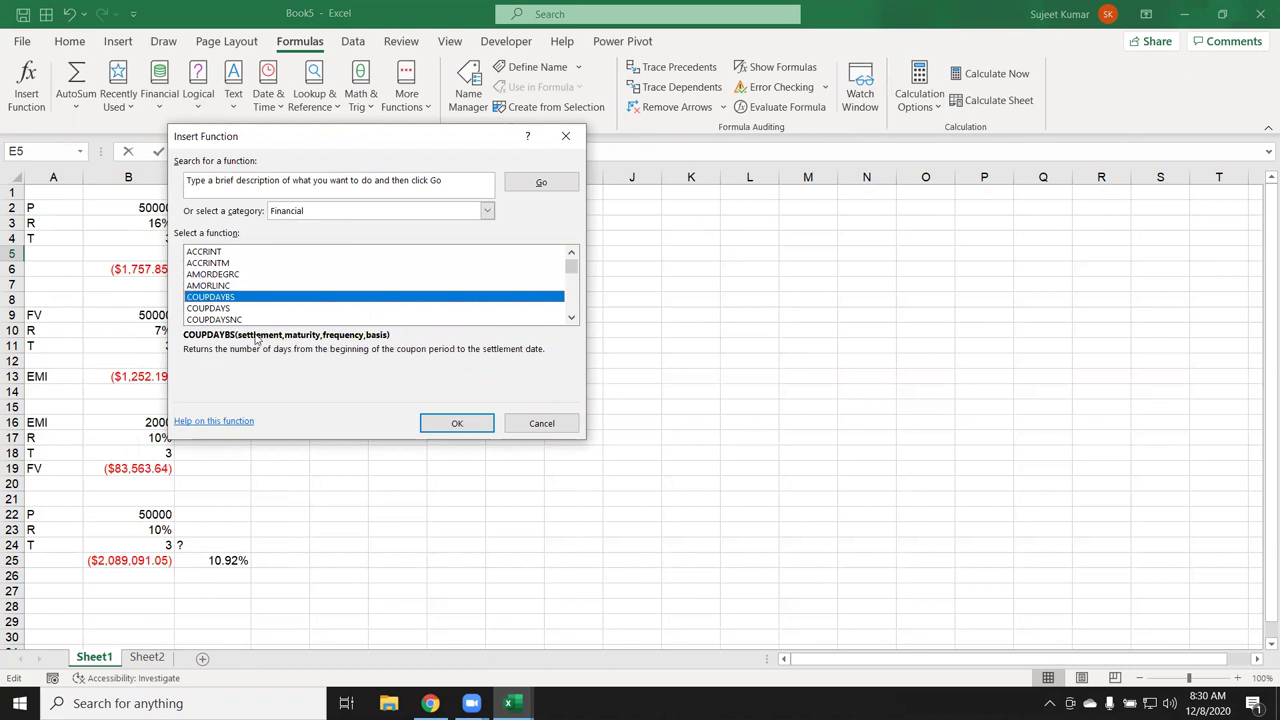
pyautogui.click(197, 319)
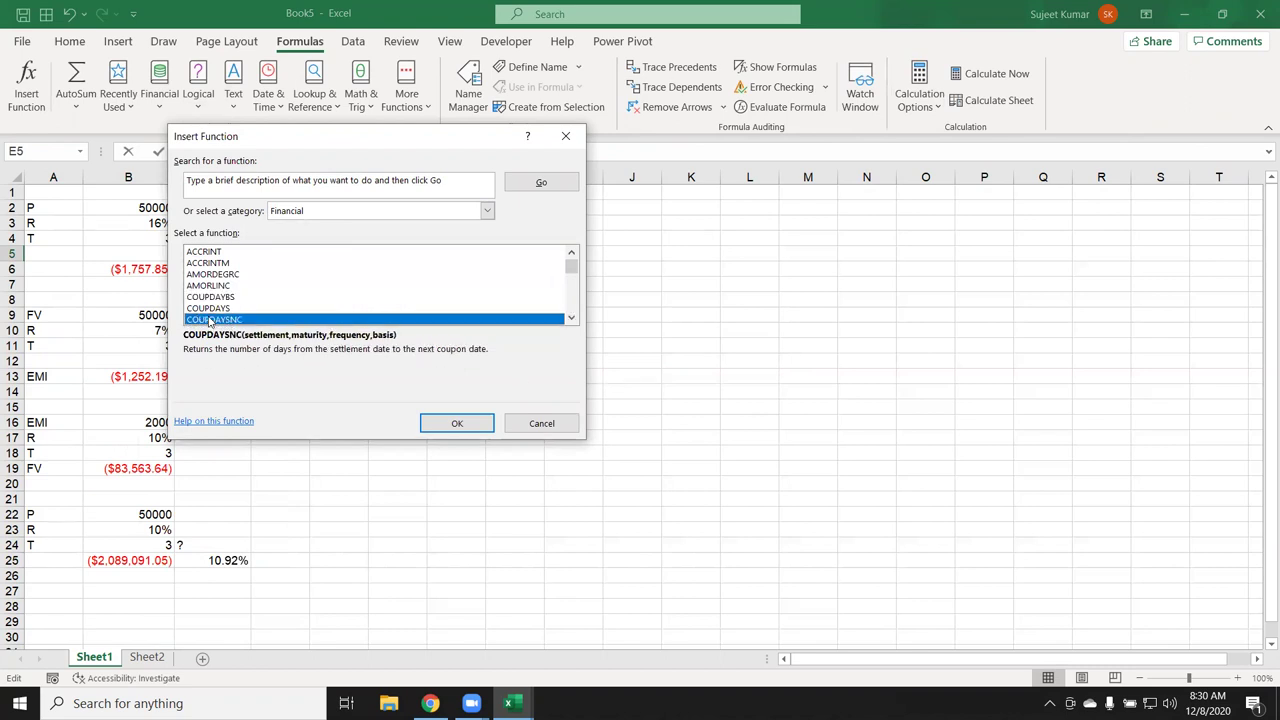
# Compare DB and DISC with DDB, and bring up DDB's online help article.
pyautogui.scroll(-1, 215, 318)
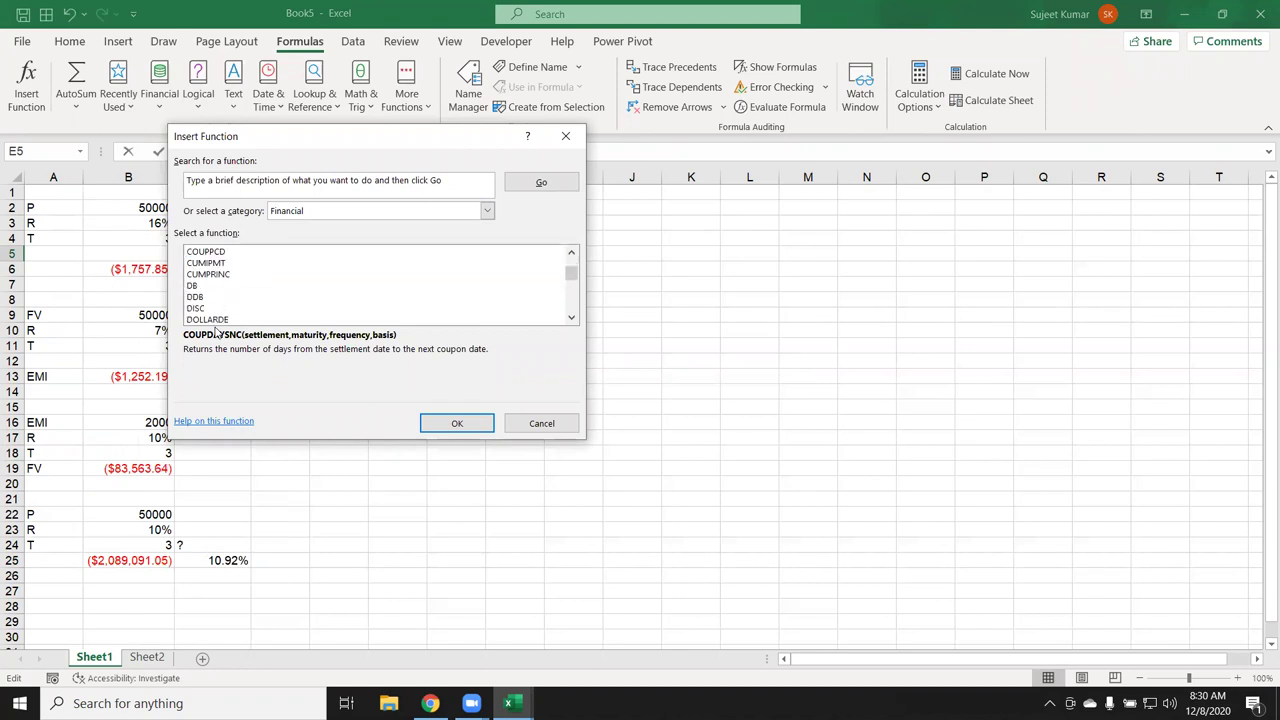
pyautogui.click(198, 297)
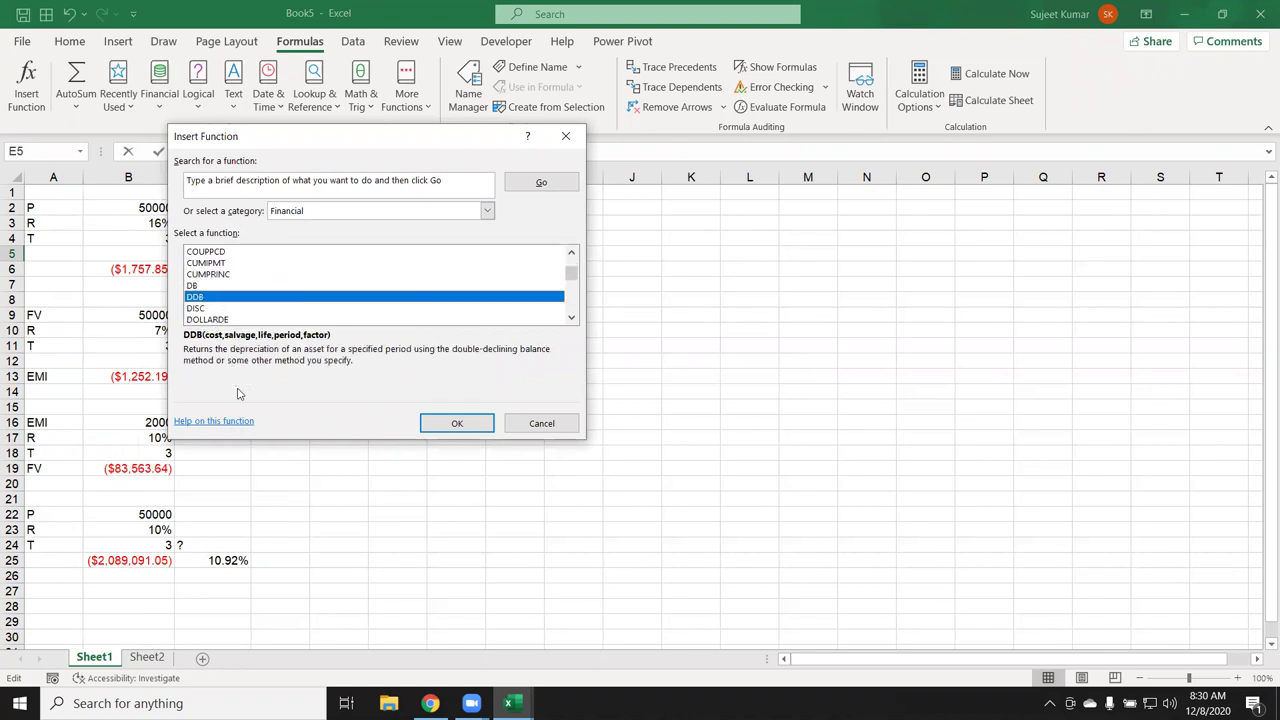
pyautogui.click(234, 422)
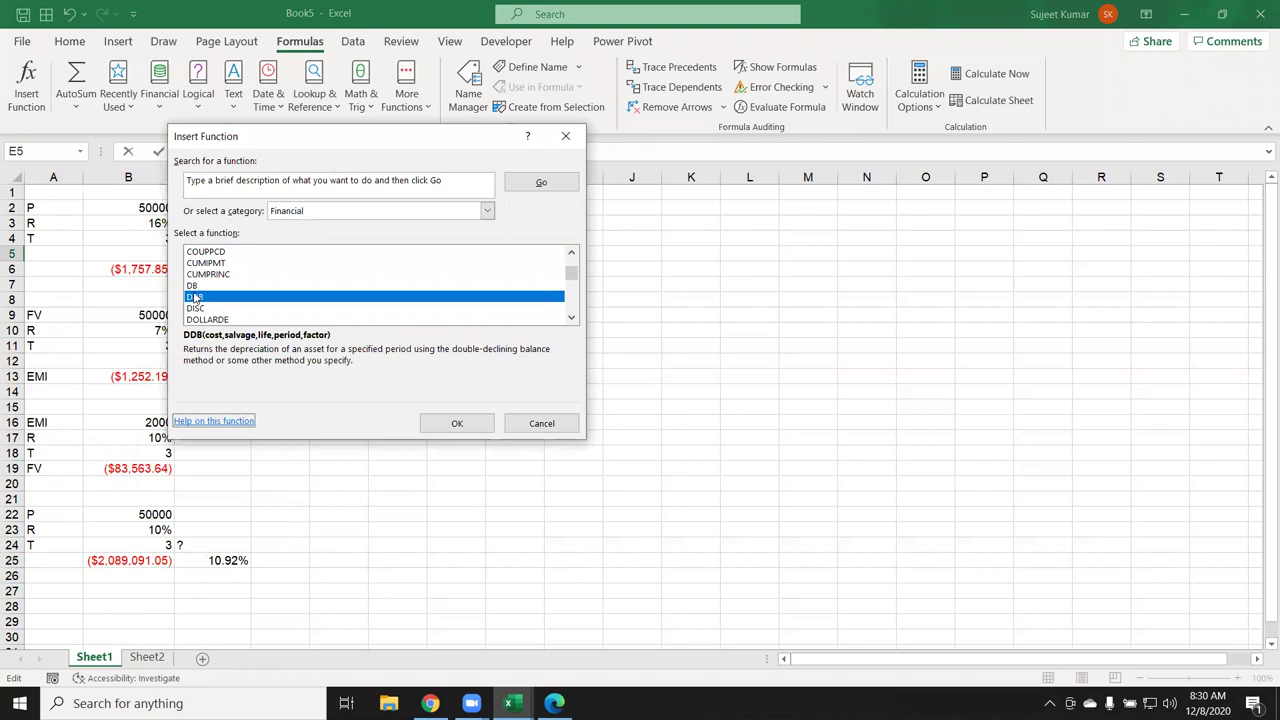
pyautogui.click(195, 287)
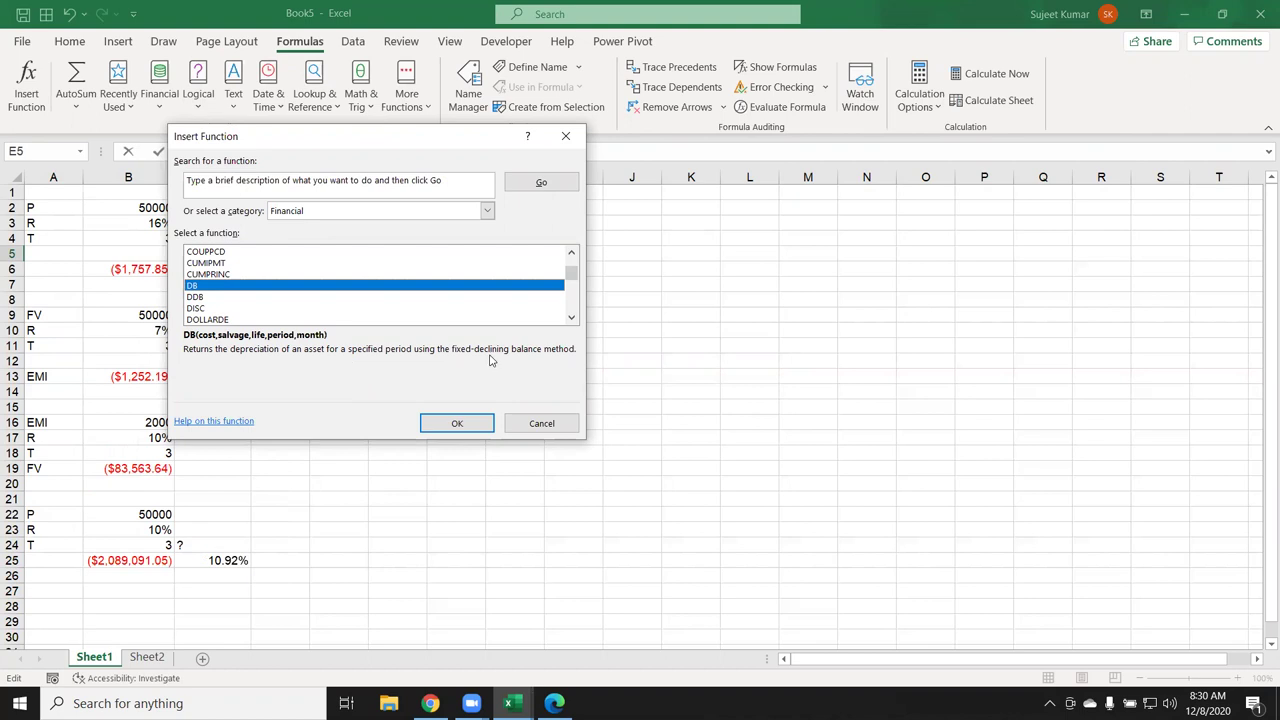
pyautogui.click(206, 310)
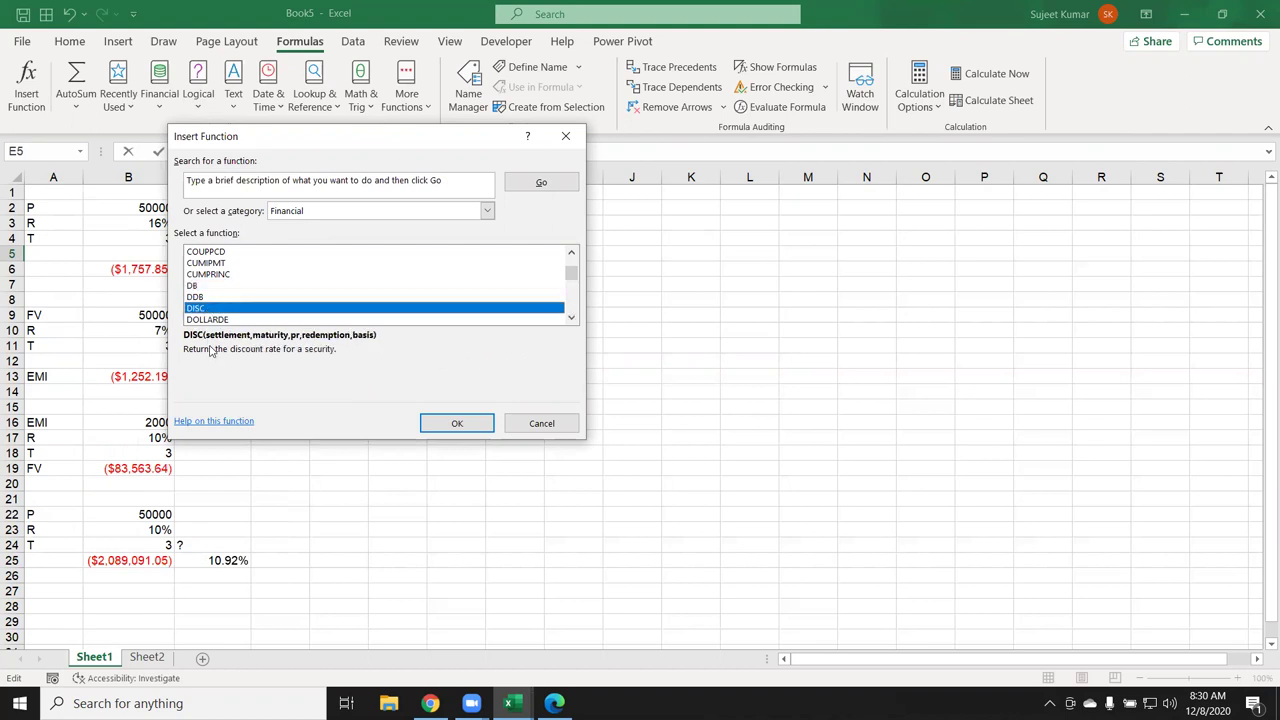
pyautogui.click(206, 298)
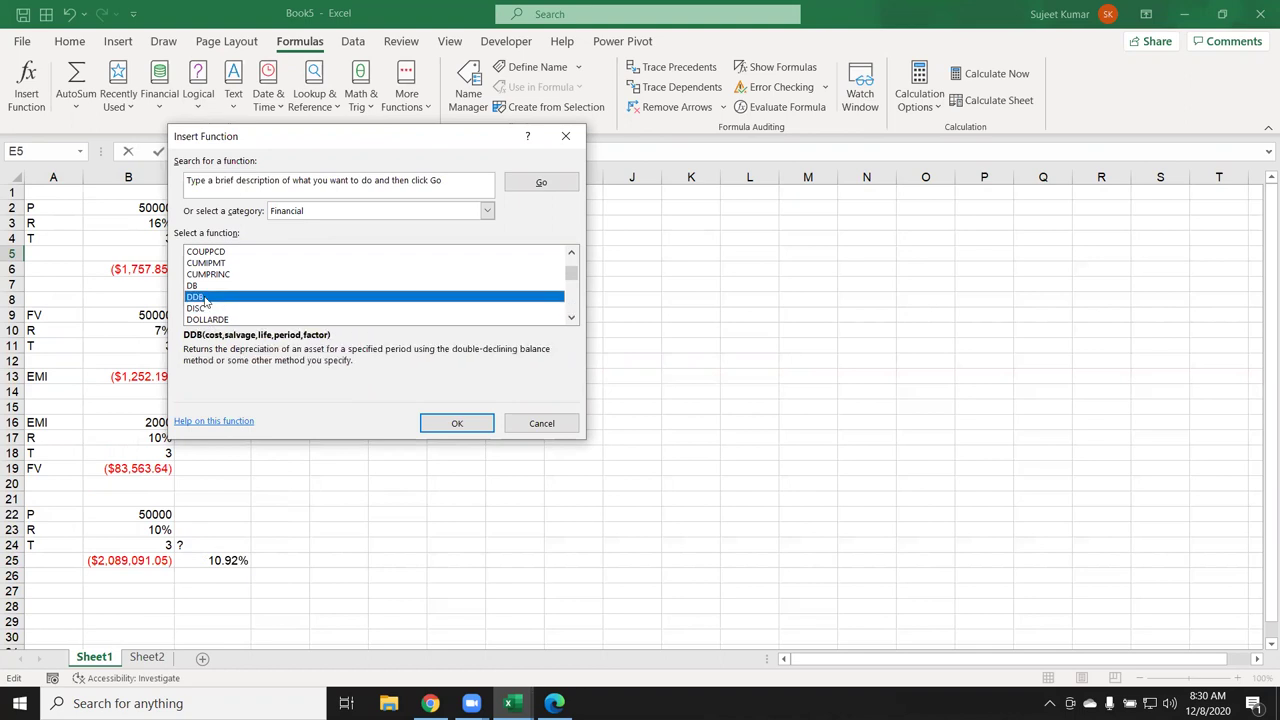
pyautogui.click(553, 703)
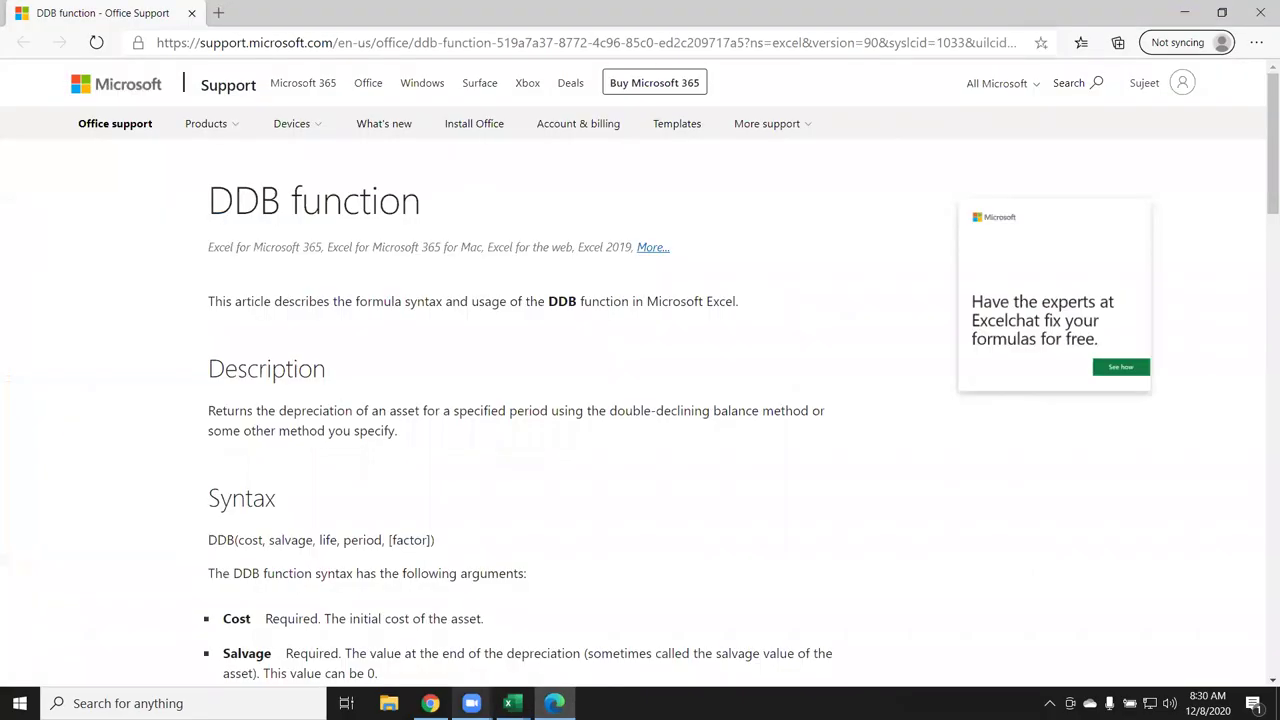
# Scroll the DDB help page to its Example table.
pyautogui.scroll(-3, 628, 546)
pyautogui.scroll(-2, 628, 546)
pyautogui.scroll(-3, 628, 546)
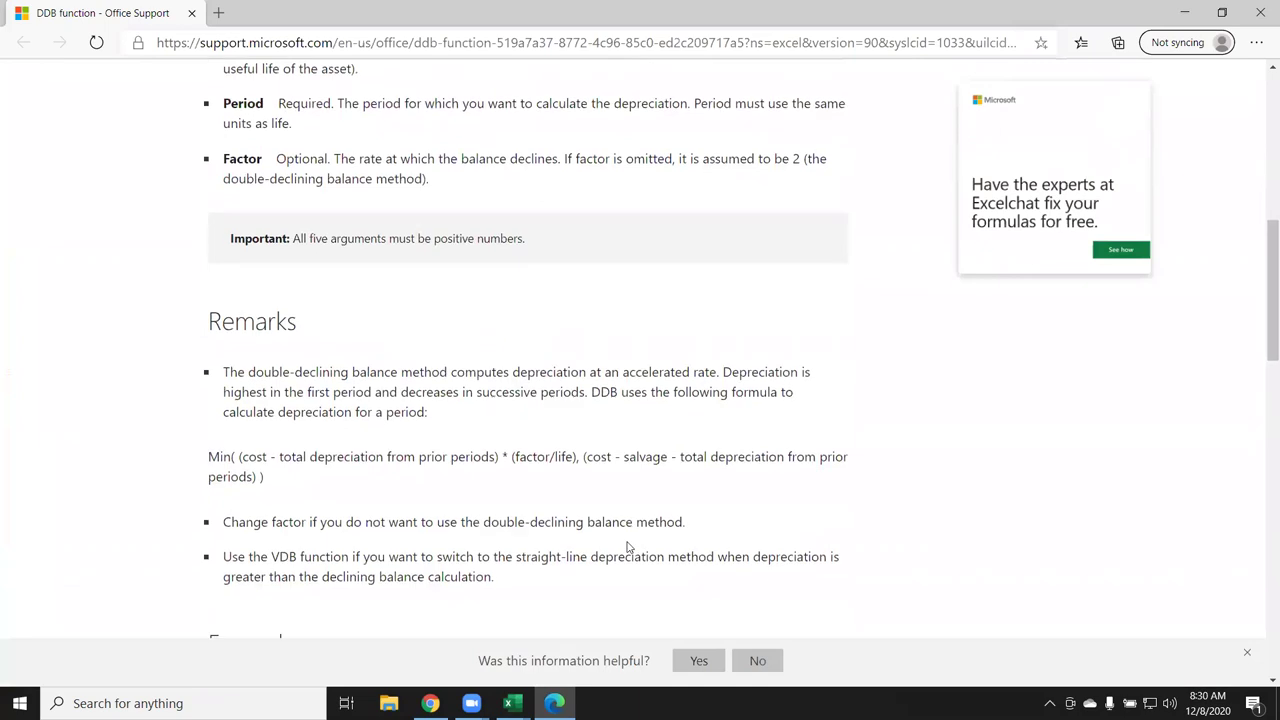
pyautogui.scroll(-3, 628, 546)
pyautogui.scroll(-4, 628, 546)
pyautogui.scroll(-2, 628, 546)
pyautogui.scroll(-1, 621, 545)
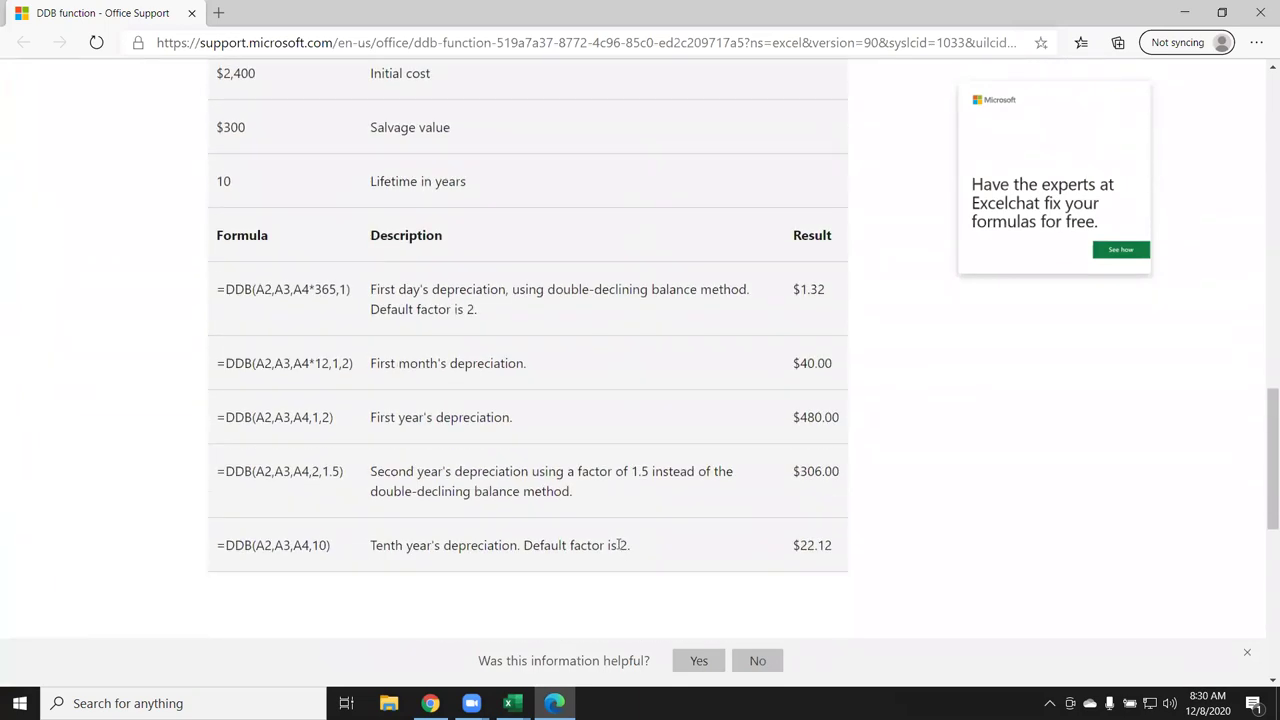
pyautogui.scroll(1, 620, 545)
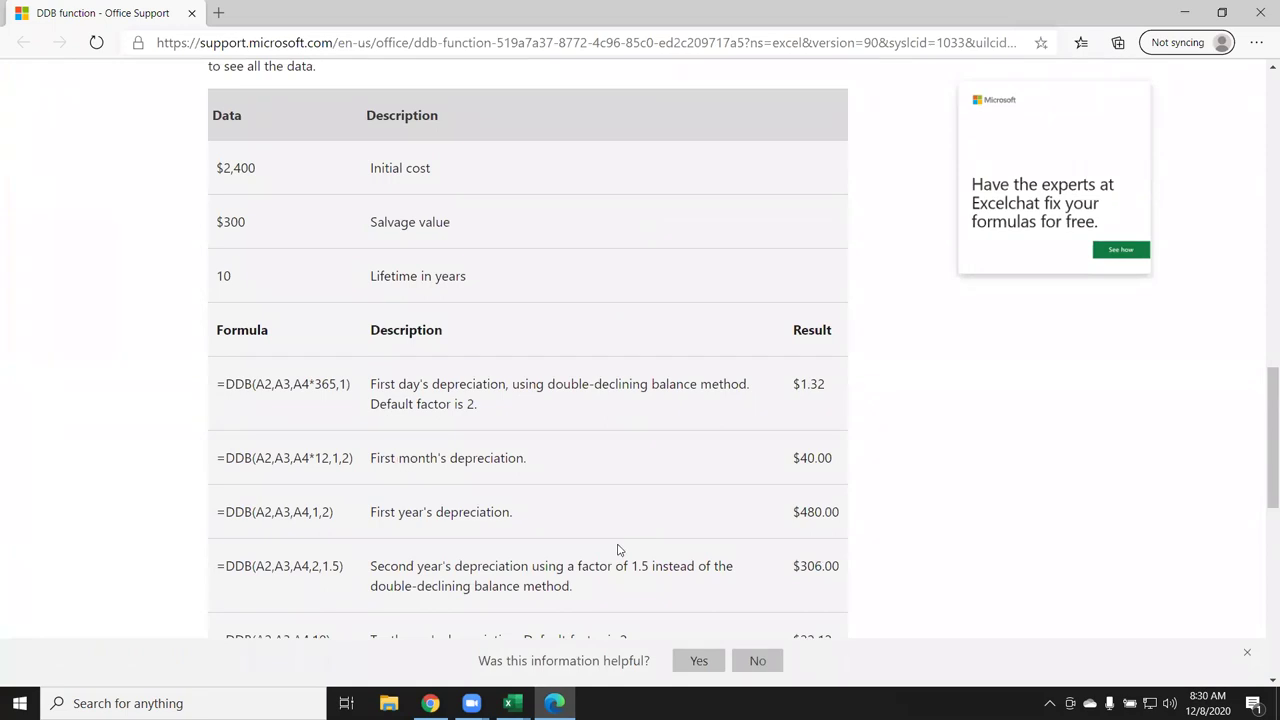
pyautogui.scroll(1, 618, 549)
pyautogui.scroll(1, 618, 549)
pyautogui.scroll(-1, 617, 549)
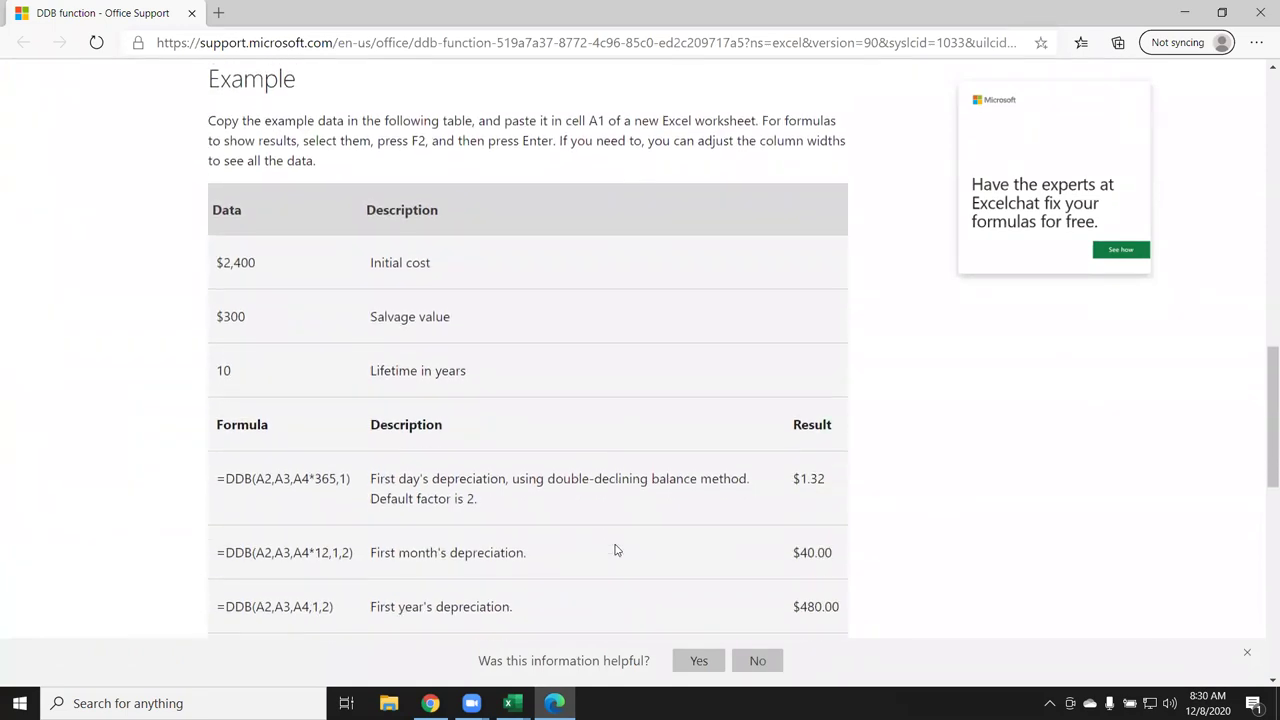
pyautogui.scroll(-1, 616, 549)
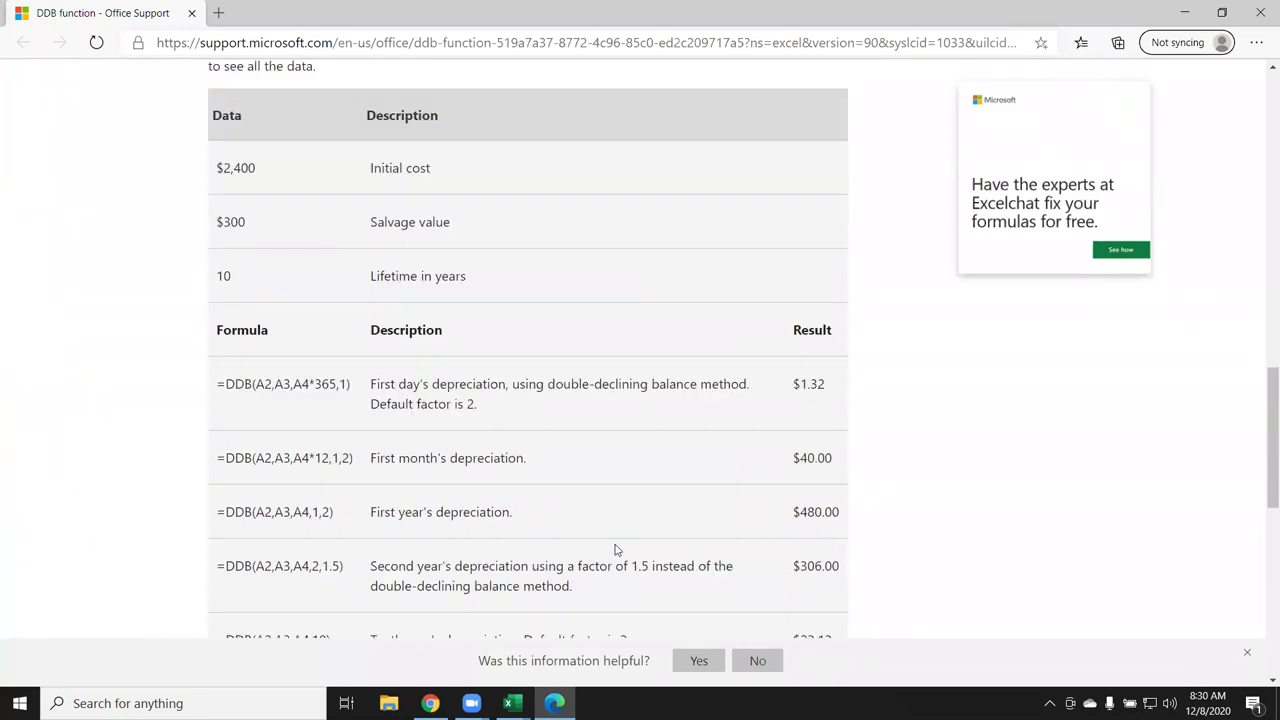
# Highlight the $2,400 cost, $300 salvage, 10-year life, 365,1 arguments and $1.32 first-day result.
pyautogui.doubleClick(228, 170)
pyautogui.click(242, 220)
pyautogui.doubleClick(245, 225)
pyautogui.doubleClick(224, 277)
pyautogui.doubleClick(343, 386)
pyautogui.doubleClick(340, 385)
pyautogui.doubleClick(341, 384)
pyautogui.moveTo(790, 395); pyautogui.dragTo(818, 386)
# Highlight the first-month $40.00, first-year $480.00 and second-year $306.00 depreciation results.
pyautogui.doubleClick(384, 460)
pyautogui.click(411, 461)
pyautogui.doubleClick(411, 461)
pyautogui.click(411, 461)
pyautogui.doubleClick(485, 458)
pyautogui.click(810, 457)
pyautogui.doubleClick(810, 457)
pyautogui.doubleClick(451, 511)
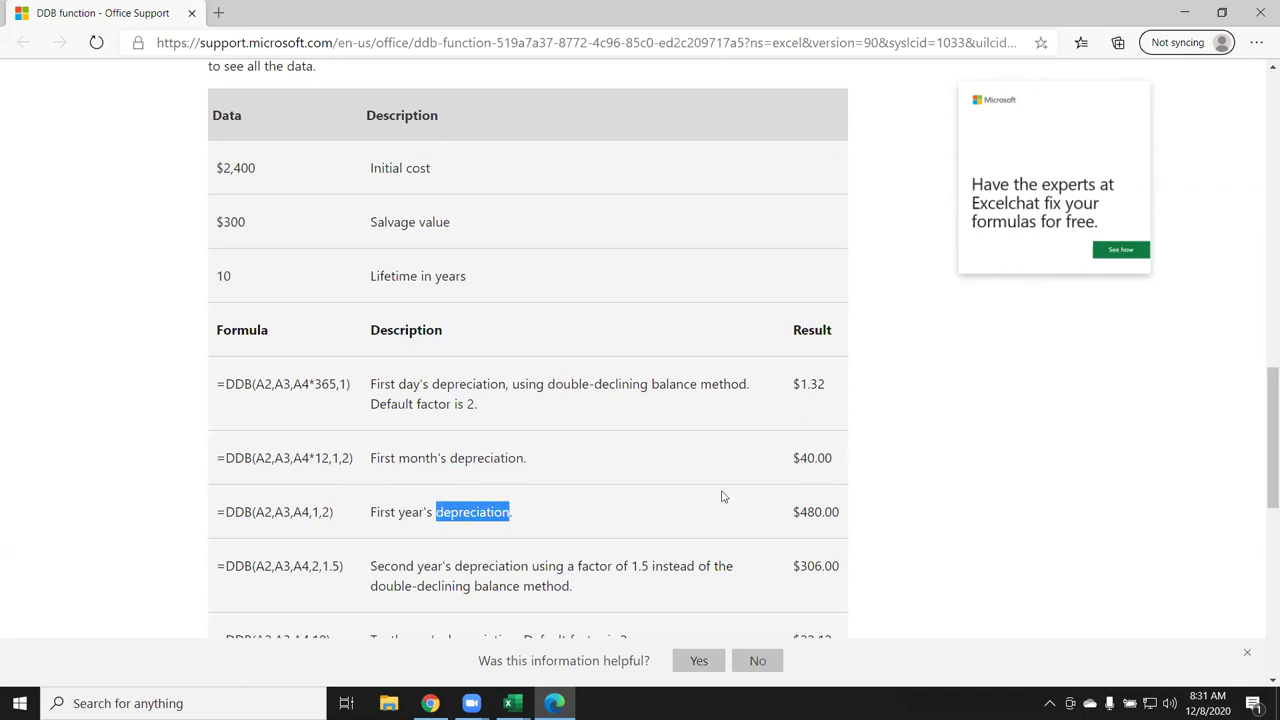
pyautogui.click(813, 505)
pyautogui.doubleClick(813, 505)
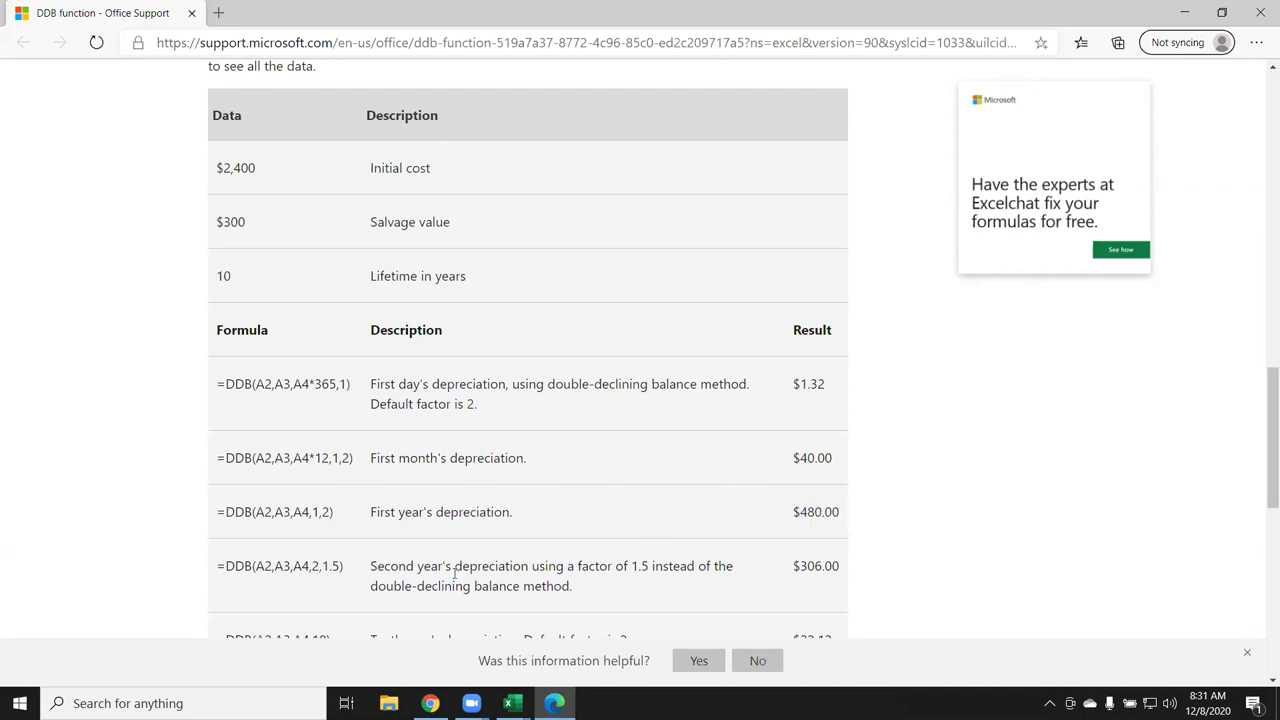
pyautogui.doubleClick(490, 566)
pyautogui.doubleClick(808, 566)
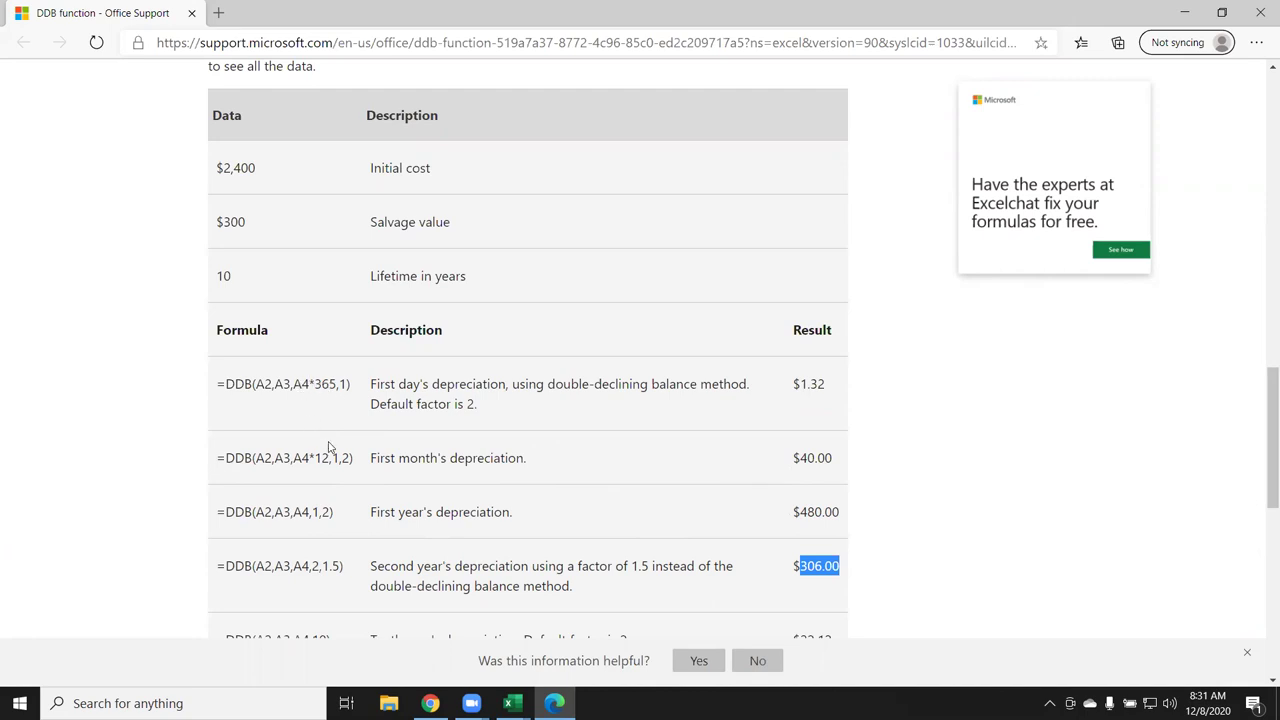
# Highlight the A4*365, A4*12 and period arguments in the formulas, then return to Excel.
pyautogui.click(355, 406)
pyautogui.moveTo(293, 384); pyautogui.dragTo(338, 386)
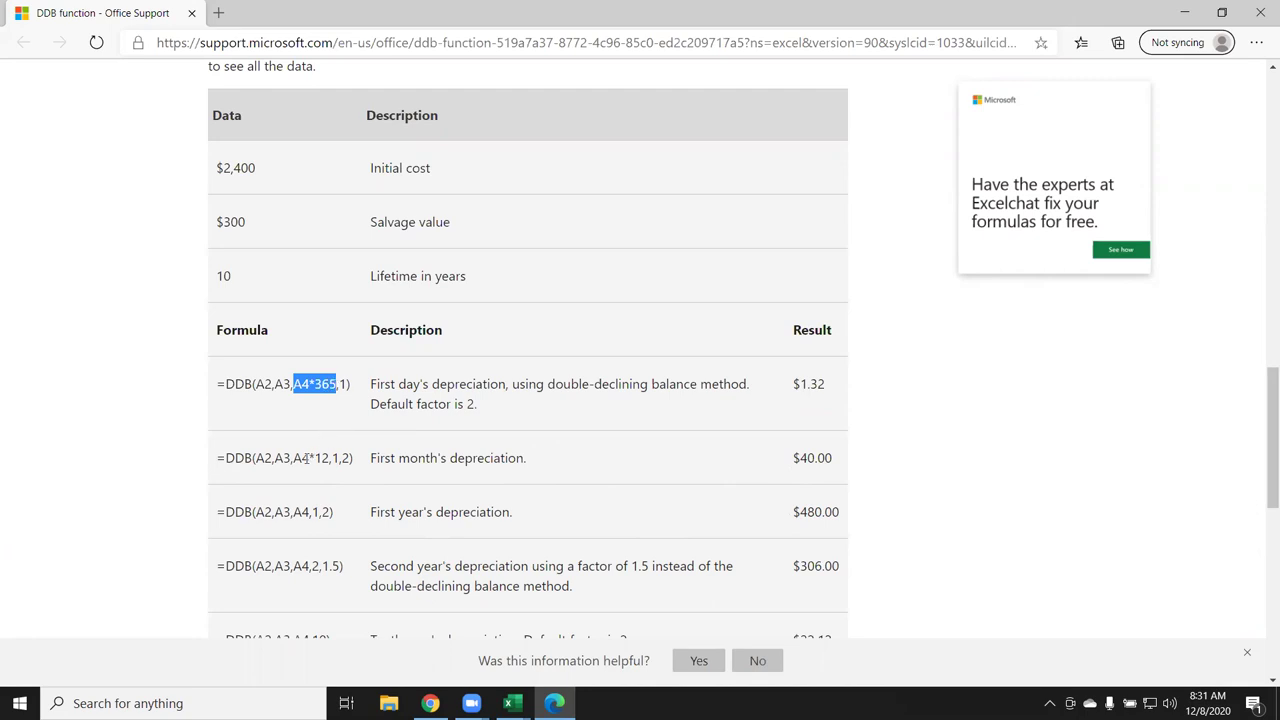
pyautogui.moveTo(293, 458); pyautogui.dragTo(328, 458)
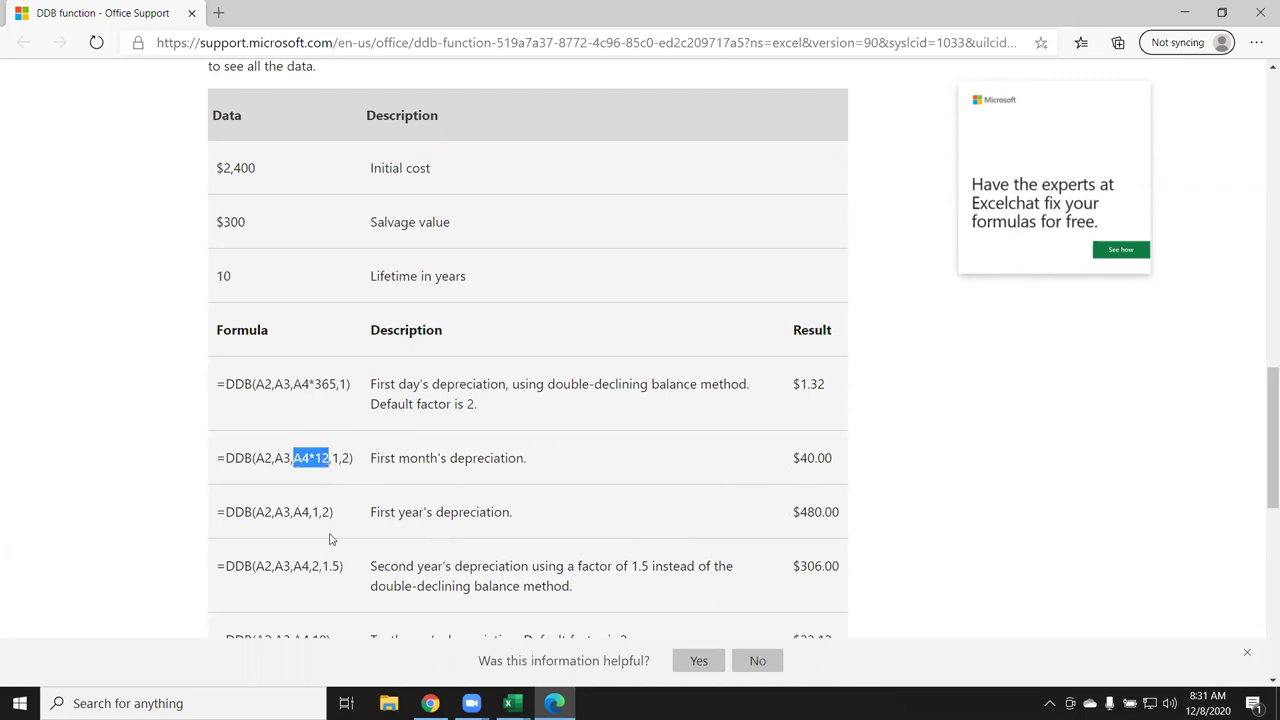
pyautogui.moveTo(300, 511); pyautogui.dragTo(321, 512)
pyautogui.scroll(-2, 482, 560)
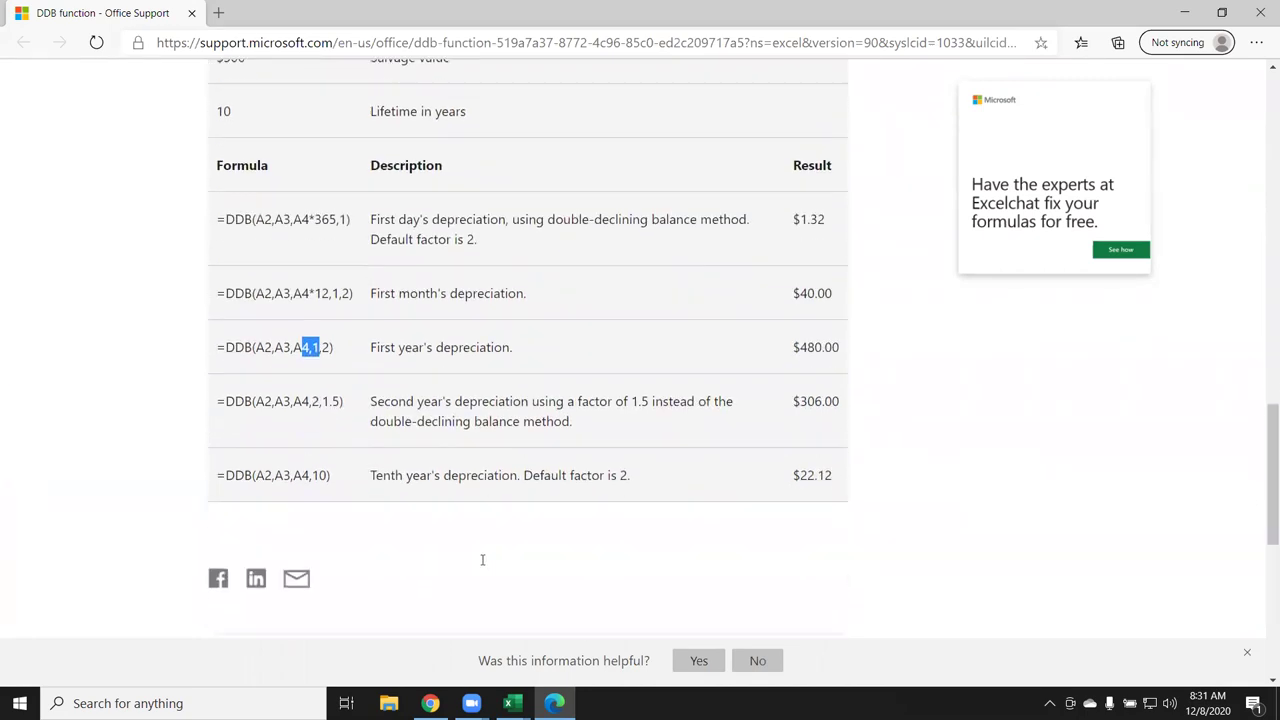
pyautogui.scroll(2, 482, 566)
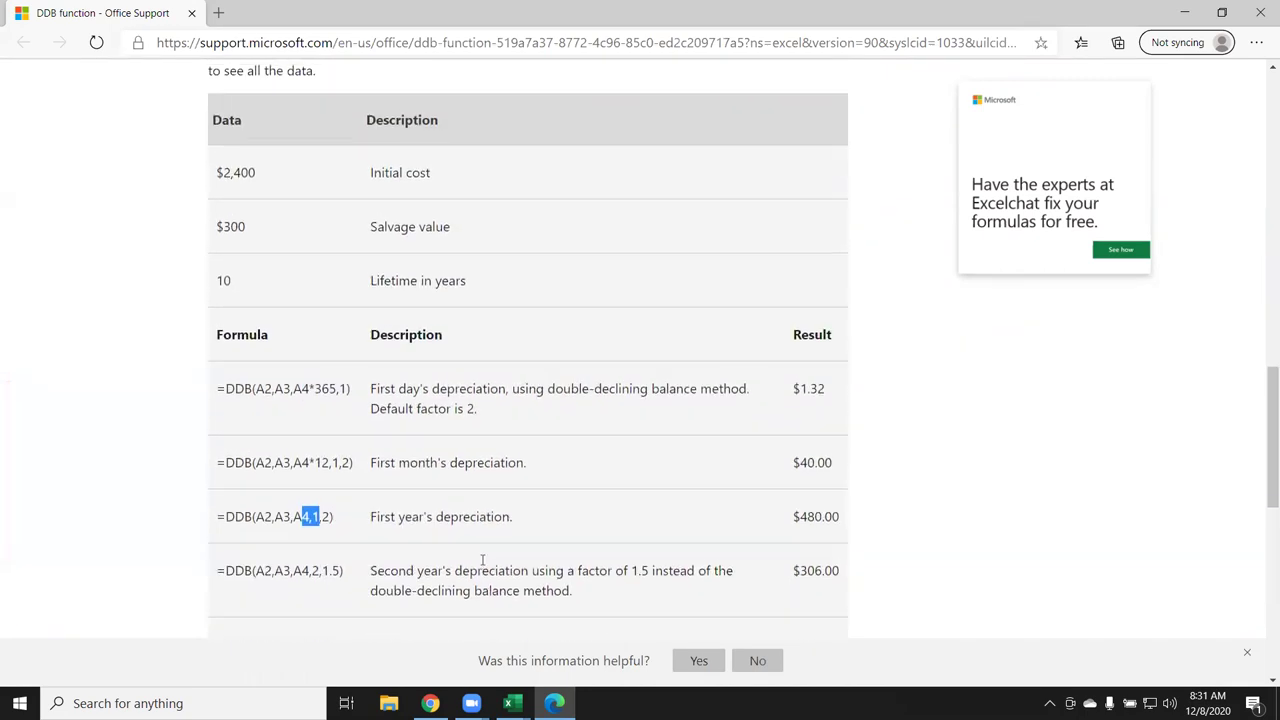
pyautogui.scroll(1, 482, 562)
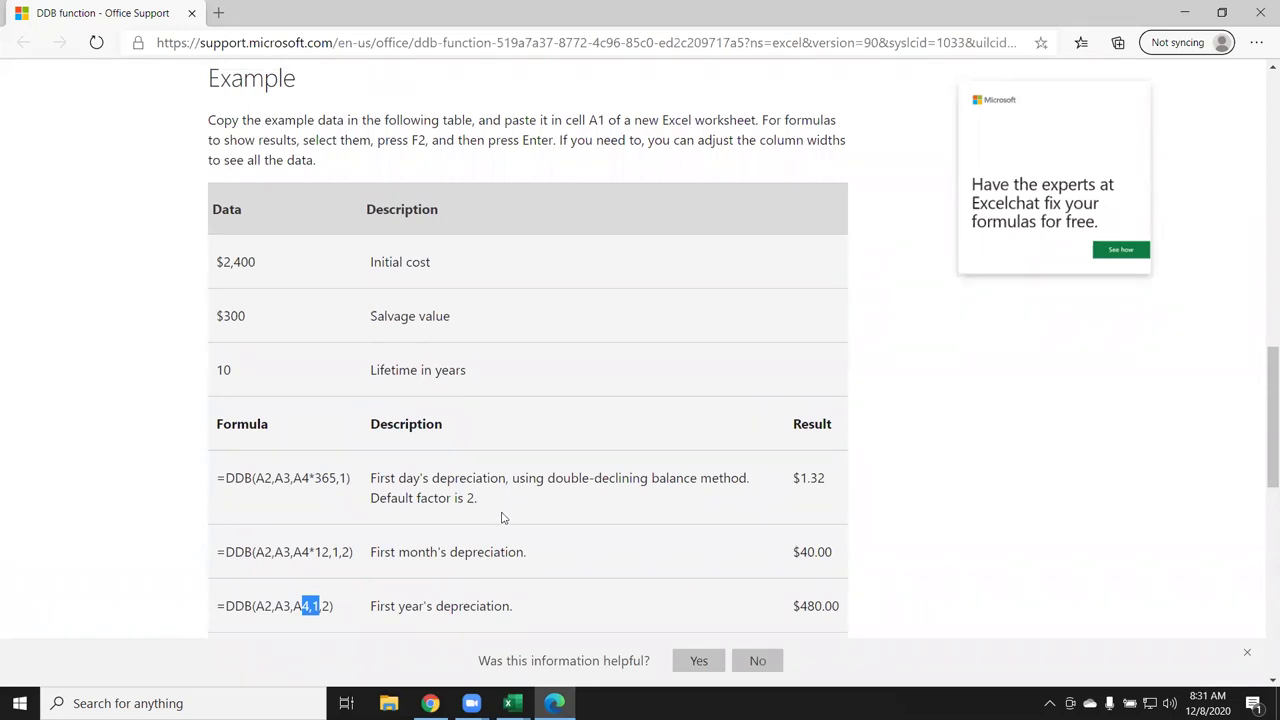
pyautogui.hotkey('alt', 'Tab')
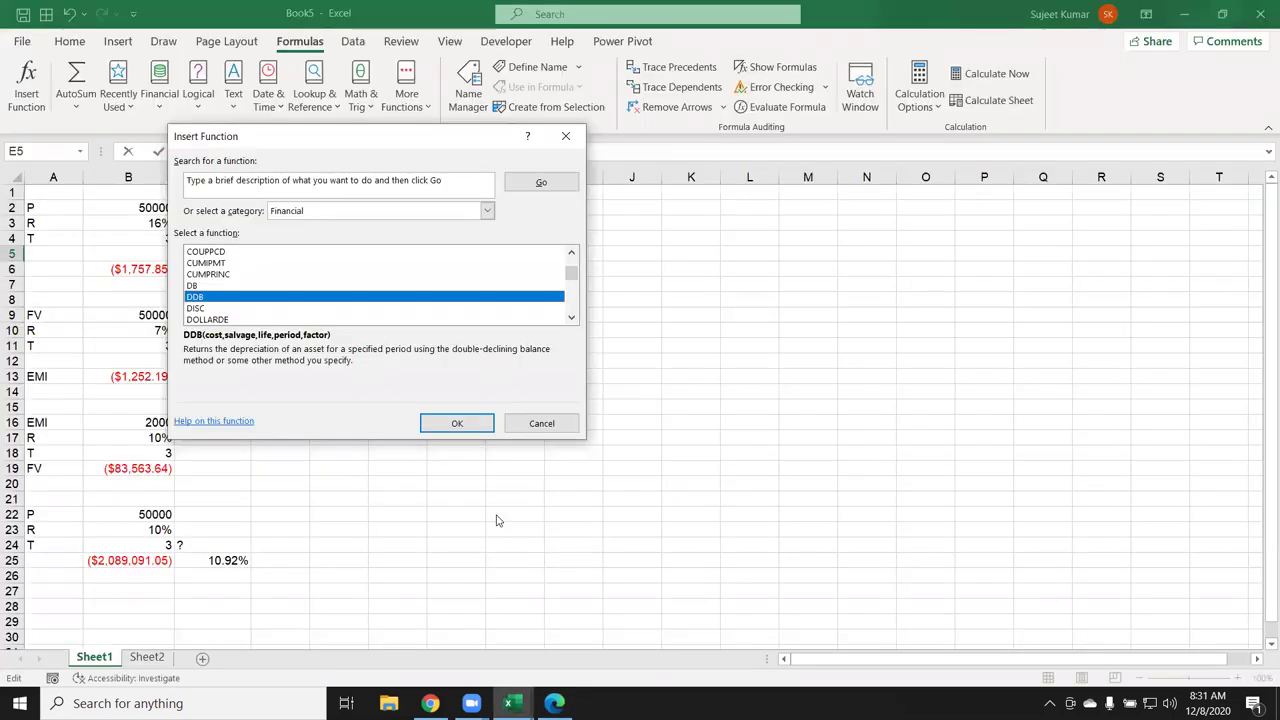
# Cancel the Insert Function dialog, leaving the PMT, FV and RATE blocks on Sheet1 visible.
pyautogui.click(551, 421)
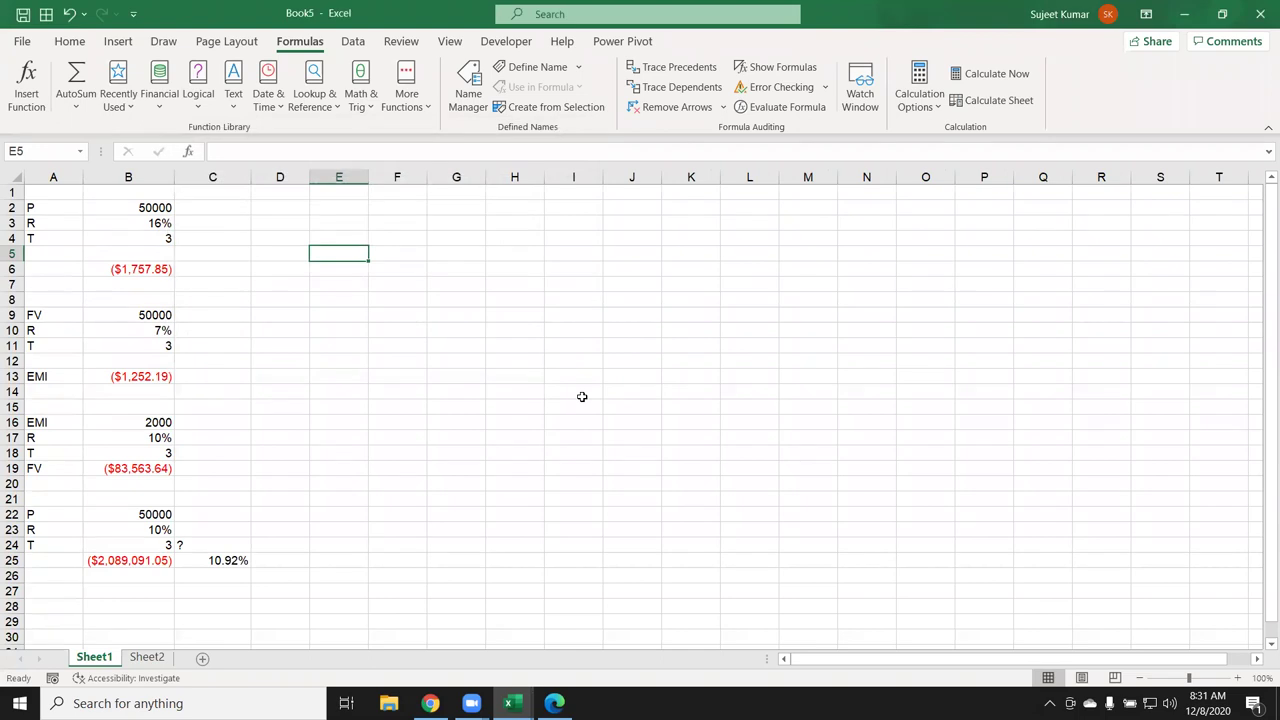